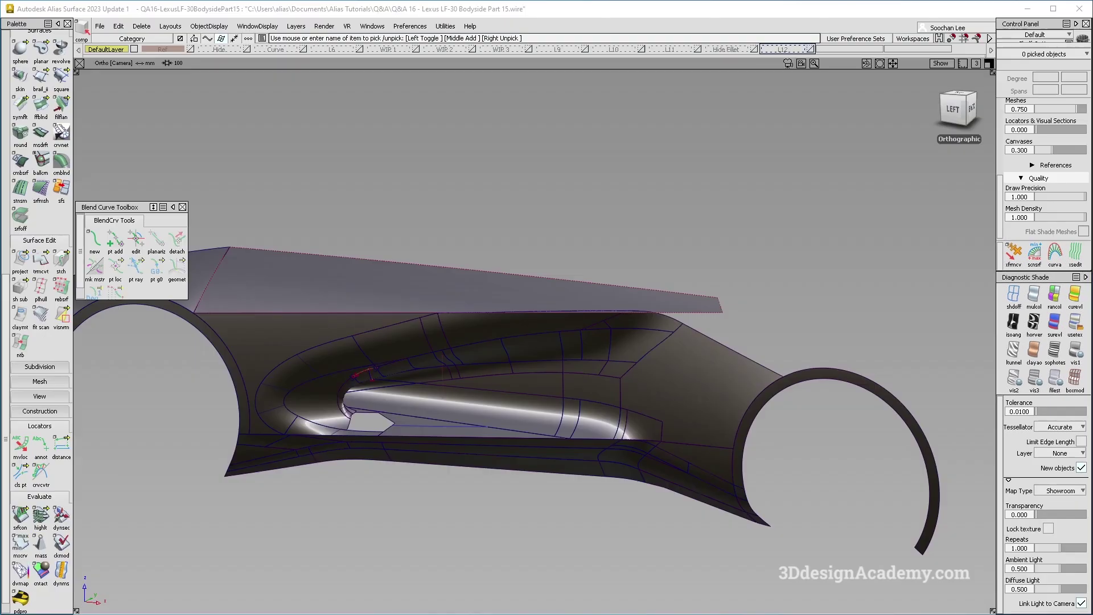
# Switch the body side surfaces to multi-color diagnostic shading
pyautogui.keyDown('alt'); pyautogui.keyDown('shift'); pyautogui.moveTo(444, 361); pyautogui.dragTo(408, 366, button='right'); pyautogui.keyUp('shift'); pyautogui.keyUp('alt')
pyautogui.keyDown('alt'); pyautogui.keyDown('shift'); pyautogui.moveTo(408, 366); pyautogui.dragTo(370, 408); pyautogui.keyUp('shift'); pyautogui.keyUp('alt')
pyautogui.keyDown('alt'); pyautogui.keyDown('shift'); pyautogui.moveTo(370, 408); pyautogui.dragTo(342, 415, button='right'); pyautogui.keyUp('shift'); pyautogui.keyUp('alt')
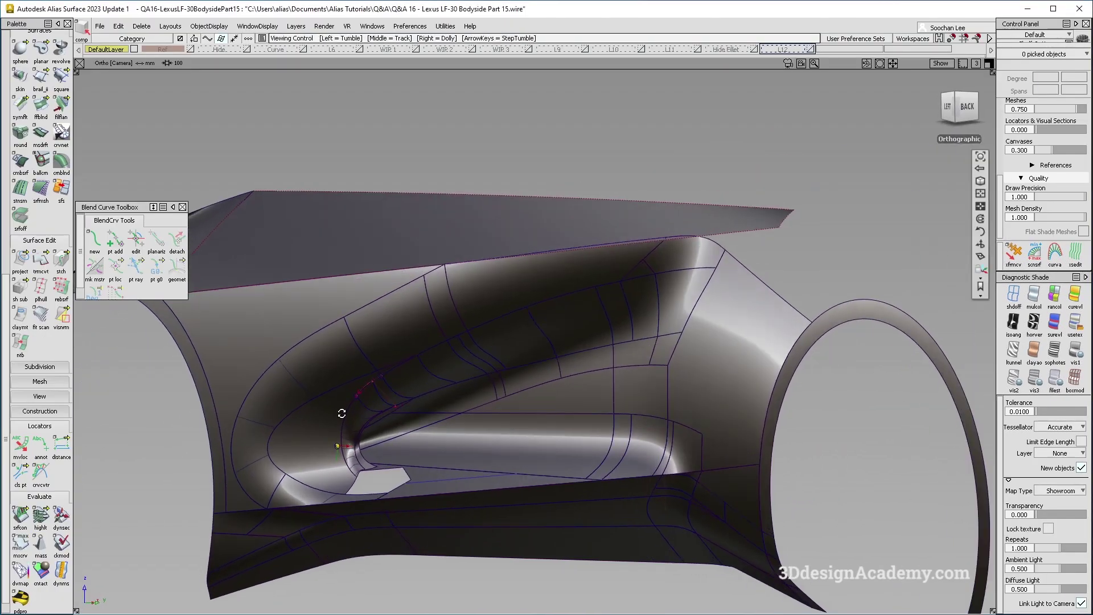
pyautogui.keyDown('alt'); pyautogui.keyDown('shift'); pyautogui.moveTo(342, 414); pyautogui.dragTo(328, 415); pyautogui.keyUp('shift'); pyautogui.keyUp('alt')
pyautogui.click(1032, 293)
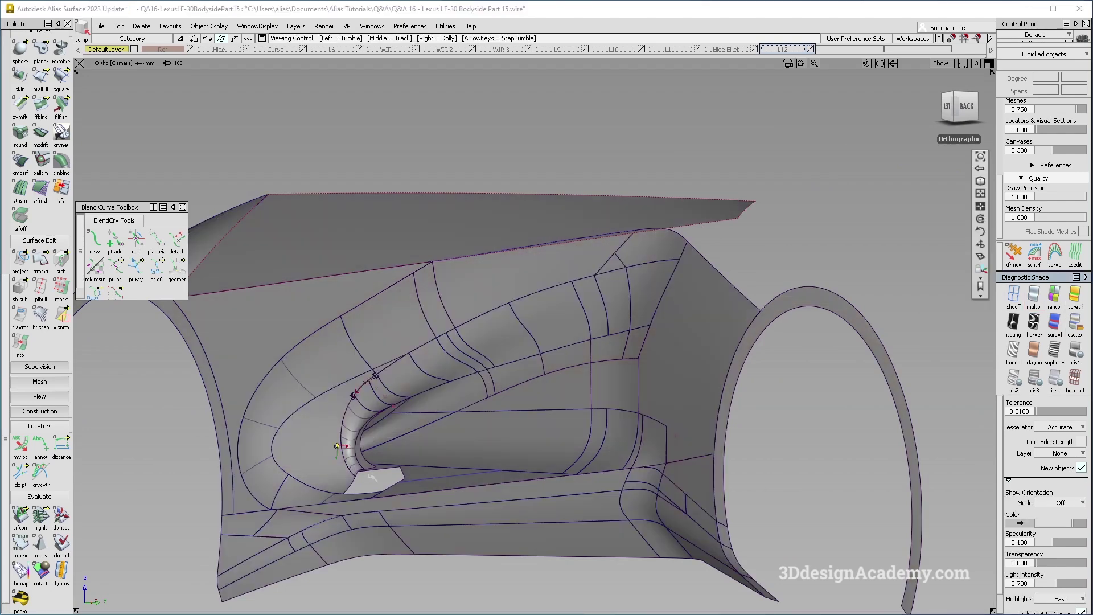
# Delete the two blend curves along the upper edge of the narrow fillet band in the side recess
pyautogui.keyDown('alt'); pyautogui.keyDown('shift'); pyautogui.moveTo(448, 374); pyautogui.dragTo(419, 378, button='right'); pyautogui.keyUp('shift'); pyautogui.keyUp('alt')
pyautogui.keyDown('alt'); pyautogui.keyDown('shift'); pyautogui.moveTo(420, 378); pyautogui.dragTo(405, 377); pyautogui.keyUp('shift'); pyautogui.keyUp('alt')
pyautogui.keyDown('alt'); pyautogui.keyDown('shift'); pyautogui.moveTo(342, 383); pyautogui.dragTo(314, 388, button='right'); pyautogui.keyUp('shift'); pyautogui.keyUp('alt')
pyautogui.keyDown('alt'); pyautogui.keyDown('shift'); pyautogui.moveTo(315, 387); pyautogui.dragTo(336, 385); pyautogui.keyUp('shift'); pyautogui.keyUp('alt')
pyautogui.moveTo(305, 310); pyautogui.dragTo(406, 405)
pyautogui.keyDown('alt'); pyautogui.keyDown('shift'); pyautogui.moveTo(353, 383); pyautogui.dragTo(422, 380); pyautogui.keyUp('shift'); pyautogui.keyUp('alt')
pyautogui.keyDown('alt'); pyautogui.keyDown('shift'); pyautogui.moveTo(486, 491); pyautogui.dragTo(511, 448, button='middle'); pyautogui.keyUp('shift'); pyautogui.keyUp('alt')
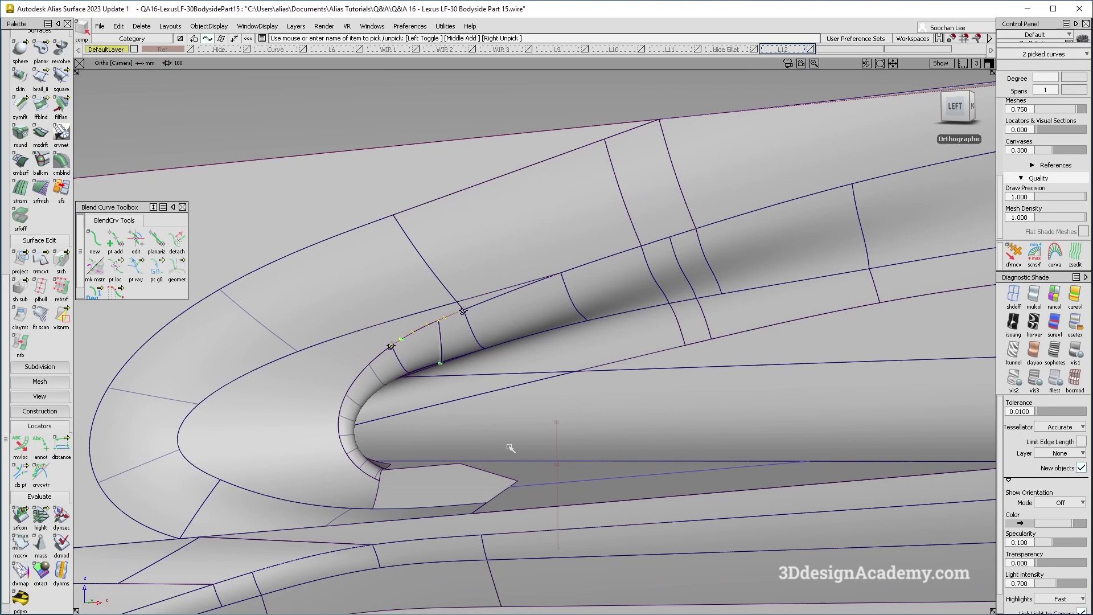
pyautogui.press('Delete')
pyautogui.press('Return')
# Untrim the large curved surface beside the fillet band and the skin surface on the band's inner side
pyautogui.moveTo(402, 449)
pyautogui.keyDown('alt'); pyautogui.keyDown('shift'); pyautogui.mouseDown()
pyautogui.moveTo(327, 474)
pyautogui.moveTo(401, 448)
pyautogui.mouseUp(); pyautogui.keyUp('shift'); pyautogui.keyUp('alt')
pyautogui.keyDown('ctrl'); pyautogui.keyDown('shift'); pyautogui.moveTo(422, 407); pyautogui.dragTo(315, 528); pyautogui.keyUp('shift'); pyautogui.keyUp('ctrl')
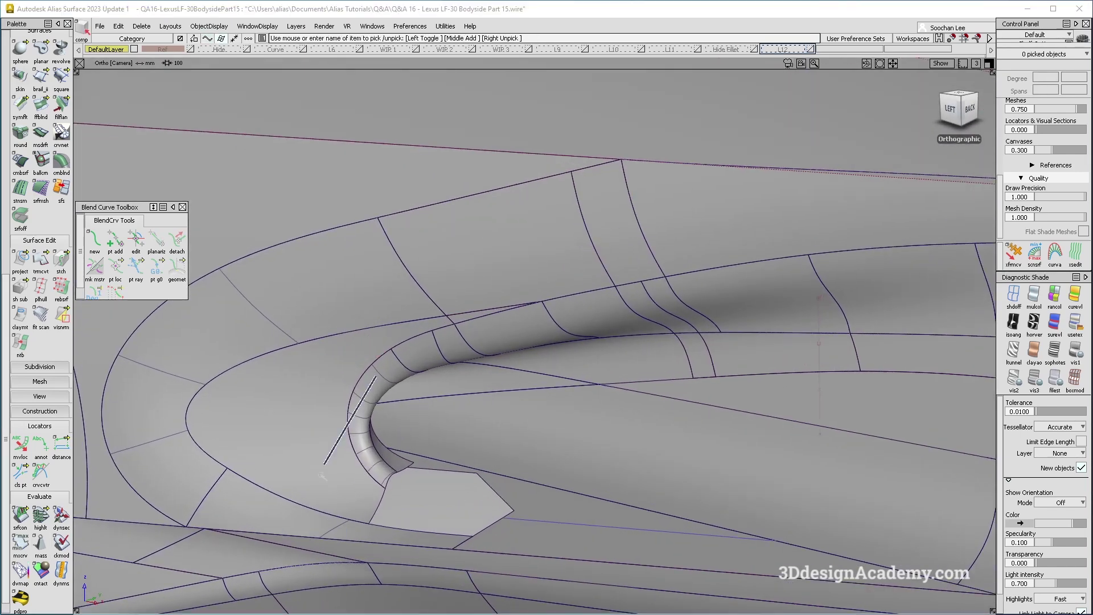
pyautogui.click(377, 508)
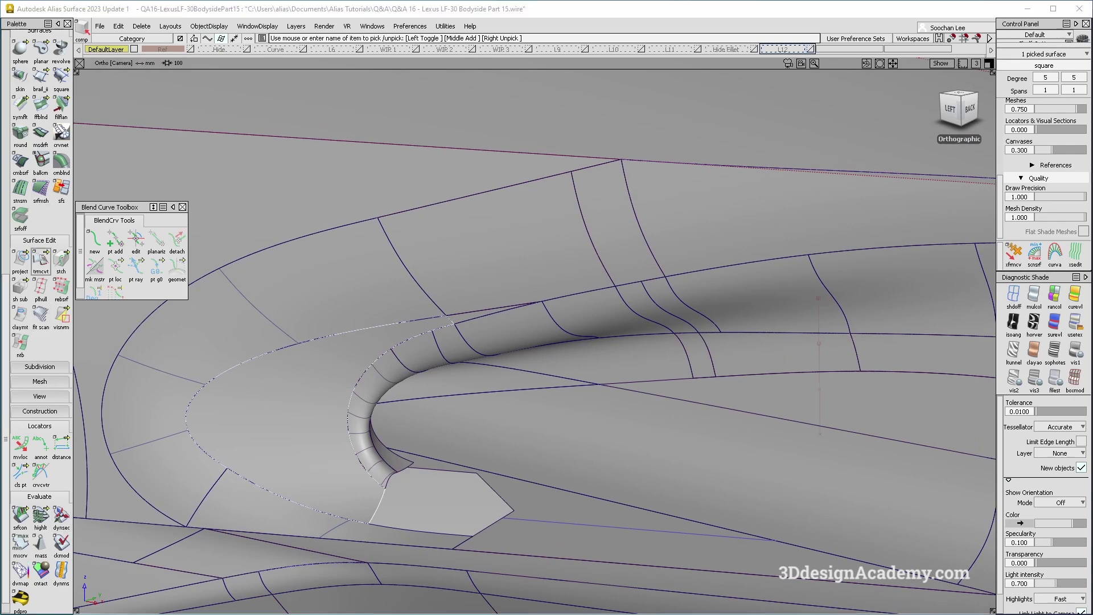
pyautogui.moveTo(41, 260); pyautogui.dragTo(102, 260)
pyautogui.keyDown('alt'); pyautogui.keyDown('shift'); pyautogui.moveTo(427, 496); pyautogui.dragTo(414, 520); pyautogui.keyUp('shift'); pyautogui.keyUp('alt')
pyautogui.click(384, 462)
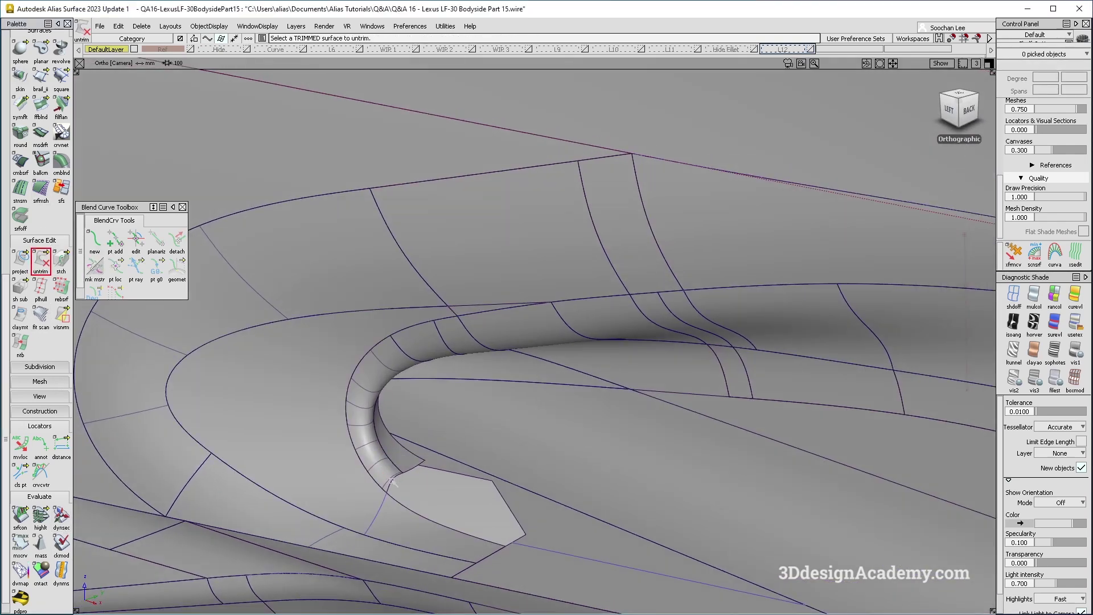
pyautogui.click(412, 460)
pyautogui.keyDown('alt'); pyautogui.keyDown('shift'); pyautogui.moveTo(415, 455); pyautogui.dragTo(488, 461); pyautogui.keyUp('shift'); pyautogui.keyUp('alt')
pyautogui.keyDown('alt'); pyautogui.keyDown('shift'); pyautogui.moveTo(489, 460); pyautogui.dragTo(507, 461, button='right'); pyautogui.keyUp('shift'); pyautogui.keyUp('alt')
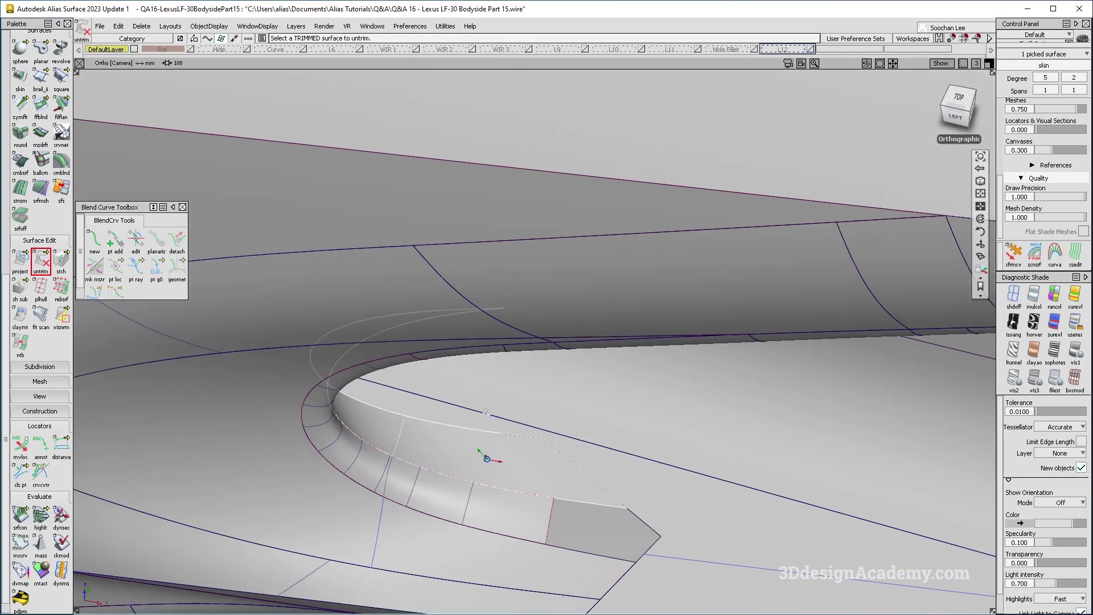
pyautogui.keyDown('alt'); pyautogui.keyDown('shift'); pyautogui.moveTo(488, 459); pyautogui.dragTo(412, 356, button='middle'); pyautogui.keyUp('shift'); pyautogui.keyUp('alt')
pyautogui.keyDown('alt'); pyautogui.keyDown('shift'); pyautogui.moveTo(411, 356); pyautogui.dragTo(540, 425); pyautogui.keyUp('shift'); pyautogui.keyUp('alt')
pyautogui.click(535, 421)
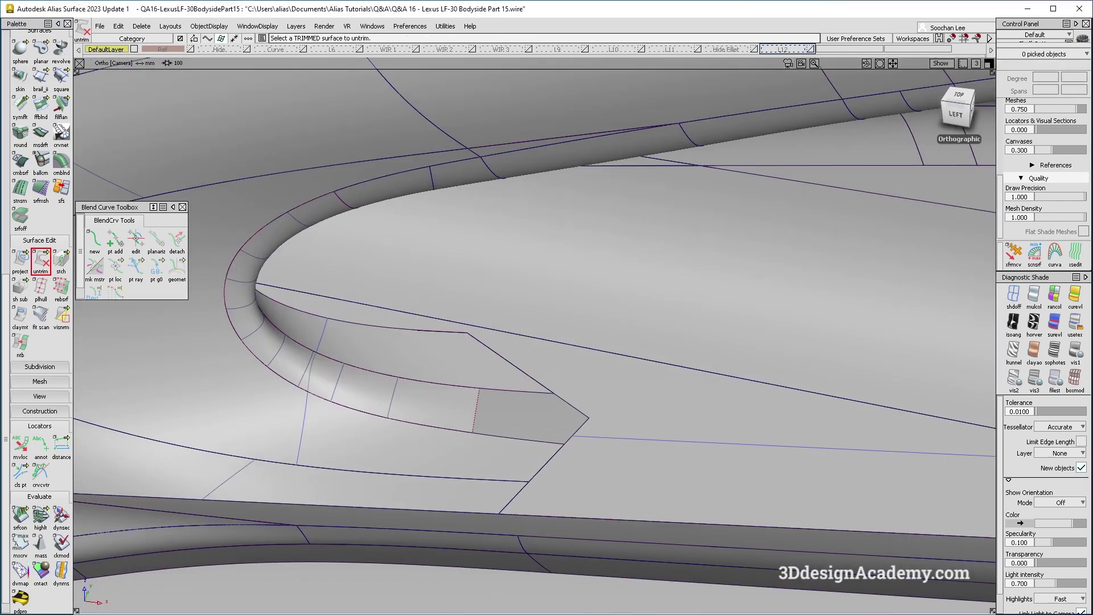
# Delete the curve on surface that crosses the fillet area of the untrimmed surfaces
pyautogui.keyDown('ctrl'); pyautogui.keyDown('shift'); pyautogui.moveTo(353, 342); pyautogui.dragTo(319, 336); pyautogui.keyUp('shift'); pyautogui.keyUp('ctrl')
pyautogui.moveTo(293, 339); pyautogui.dragTo(332, 405)
pyautogui.press('Delete')
pyautogui.press('Return')
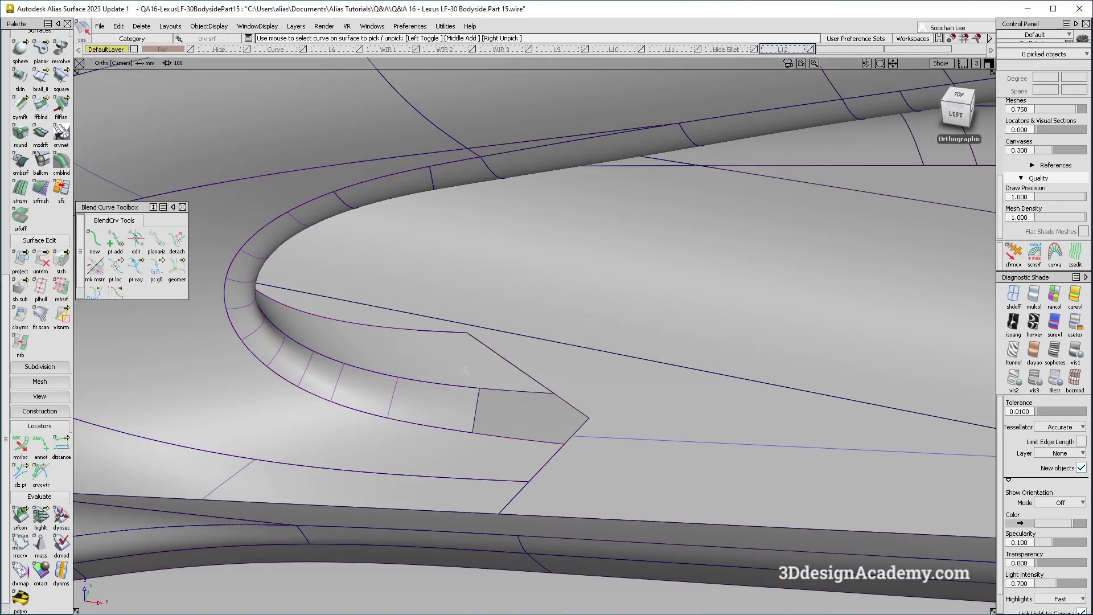
# Create a blend curve across the open end of the fillet band, from the skin U=1.0 edge to the square V=1.0 edge
pyautogui.keyDown('alt'); pyautogui.keyDown('shift'); pyautogui.moveTo(542, 371); pyautogui.dragTo(520, 337, button='middle'); pyautogui.keyUp('shift'); pyautogui.keyUp('alt')
pyautogui.keyDown('alt'); pyautogui.keyDown('shift'); pyautogui.moveTo(520, 336); pyautogui.dragTo(524, 450); pyautogui.keyUp('shift'); pyautogui.keyUp('alt')
pyautogui.keyDown('ctrl'); pyautogui.keyDown('shift'); pyautogui.moveTo(525, 456); pyautogui.dragTo(360, 243); pyautogui.keyUp('shift'); pyautogui.keyUp('ctrl')
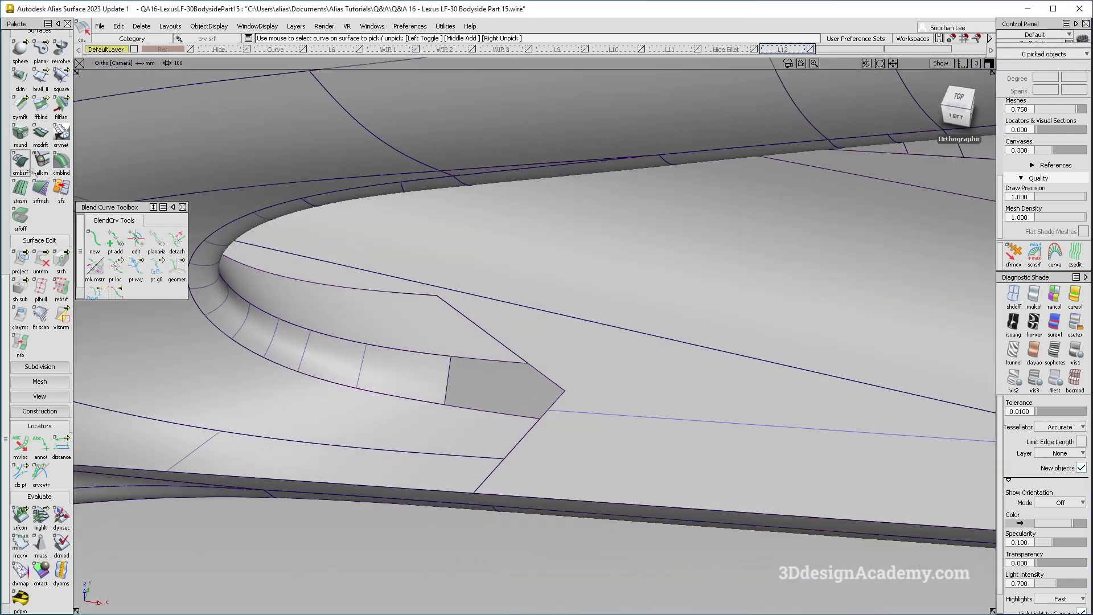
pyautogui.click(95, 242)
pyautogui.click(508, 348)
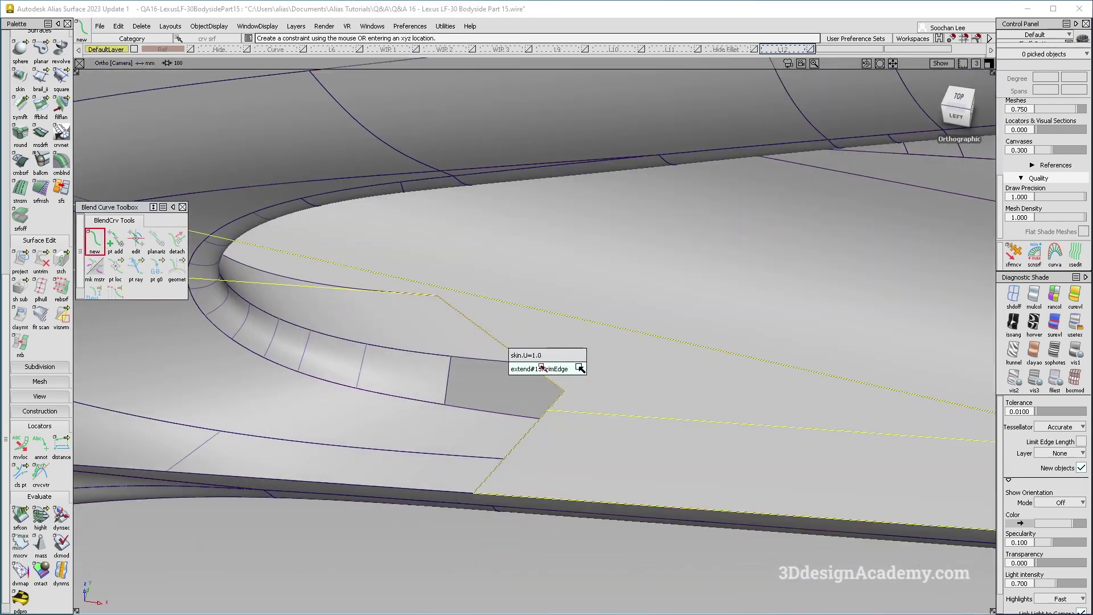
pyautogui.click(580, 355)
pyautogui.click(536, 420)
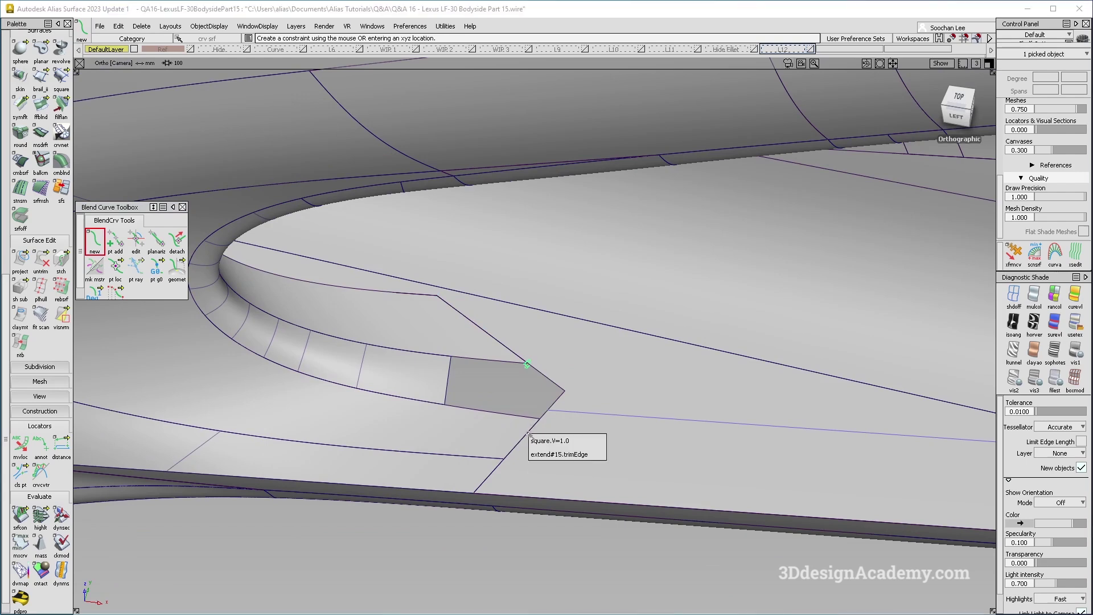
pyautogui.click(550, 441)
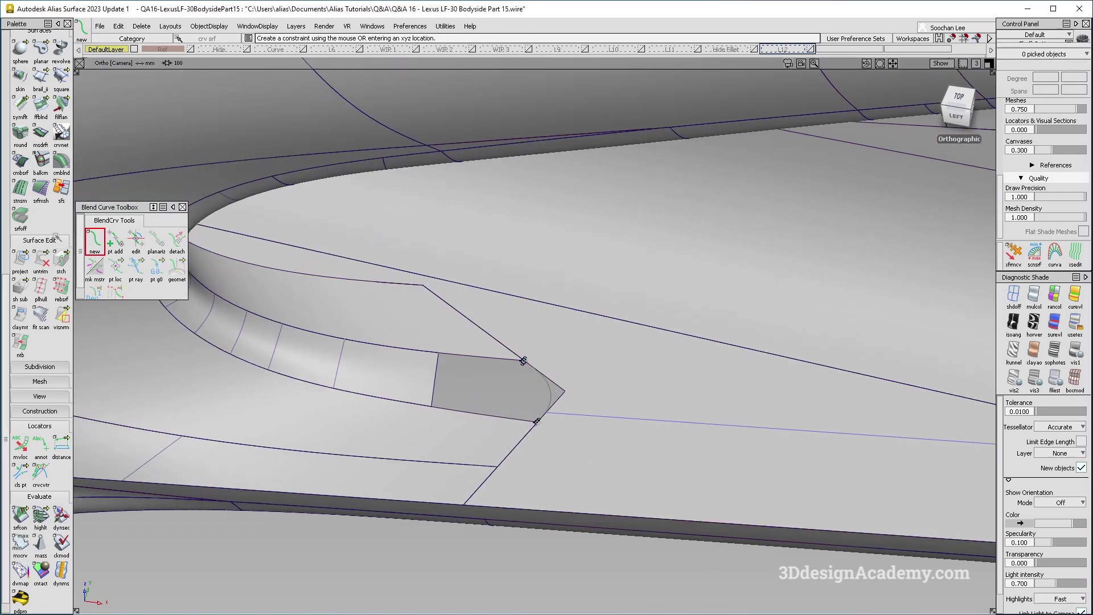
# Set up the Square tool with all four boundaries Free and explicit control off, and reset its options
pyautogui.scroll(2, 62, 188)
pyautogui.click(60, 117)
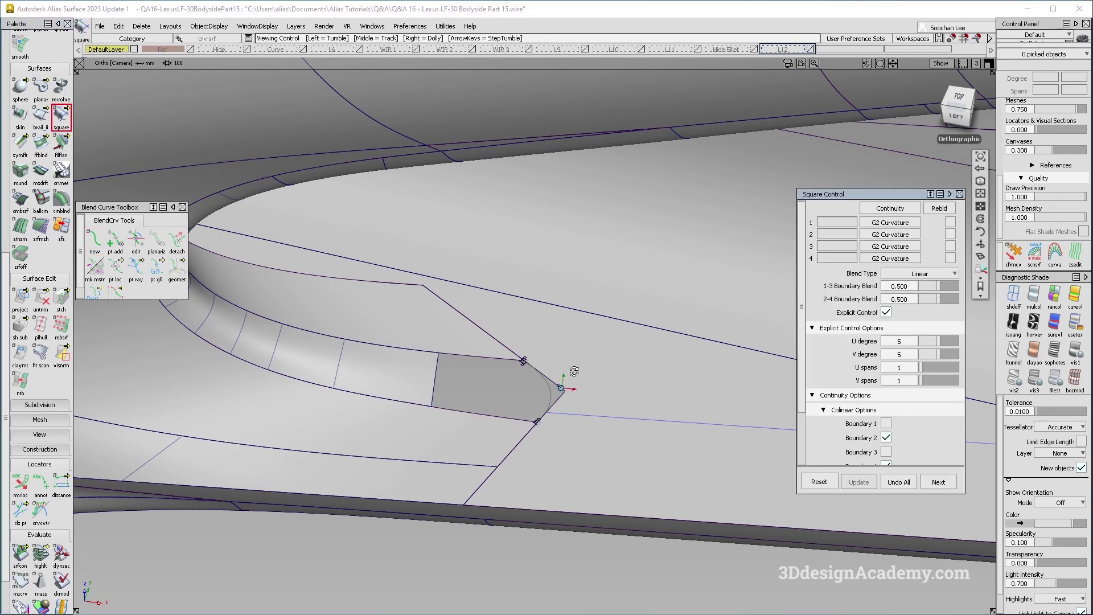
pyautogui.keyDown('alt'); pyautogui.keyDown('shift'); pyautogui.moveTo(574, 372); pyautogui.dragTo(570, 367); pyautogui.keyUp('shift'); pyautogui.keyUp('alt')
pyautogui.click(904, 209)
pyautogui.click(898, 222)
pyautogui.click(888, 311)
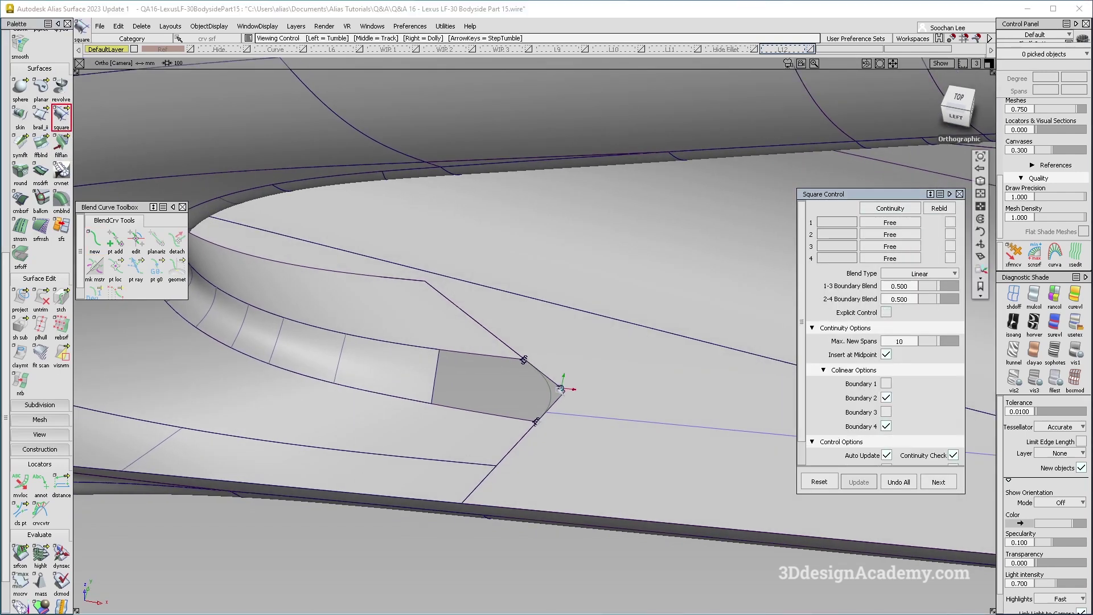
pyautogui.click(819, 482)
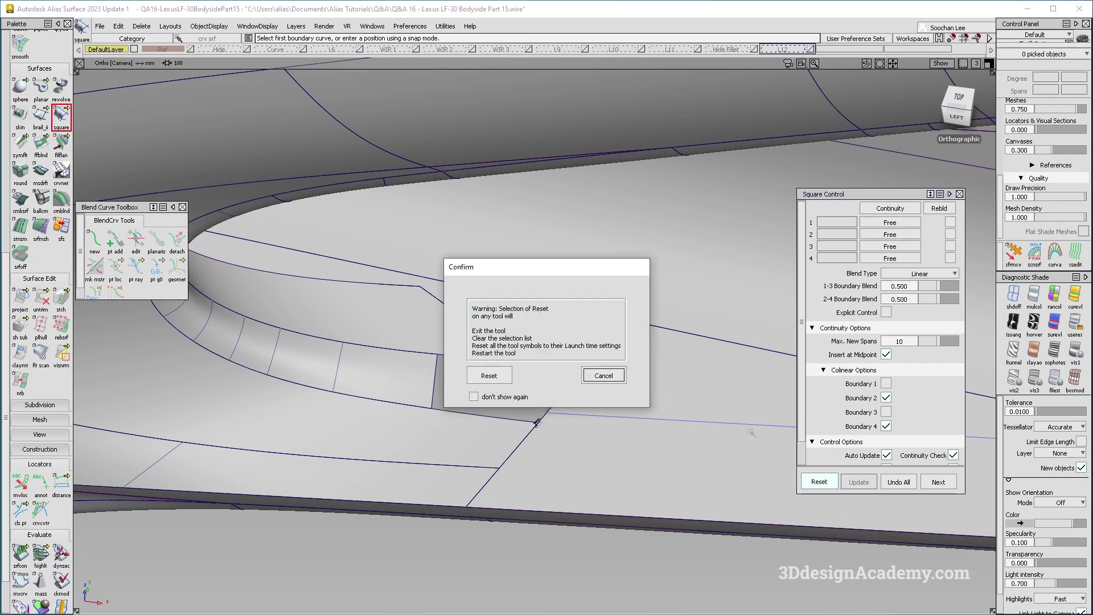
pyautogui.click(490, 376)
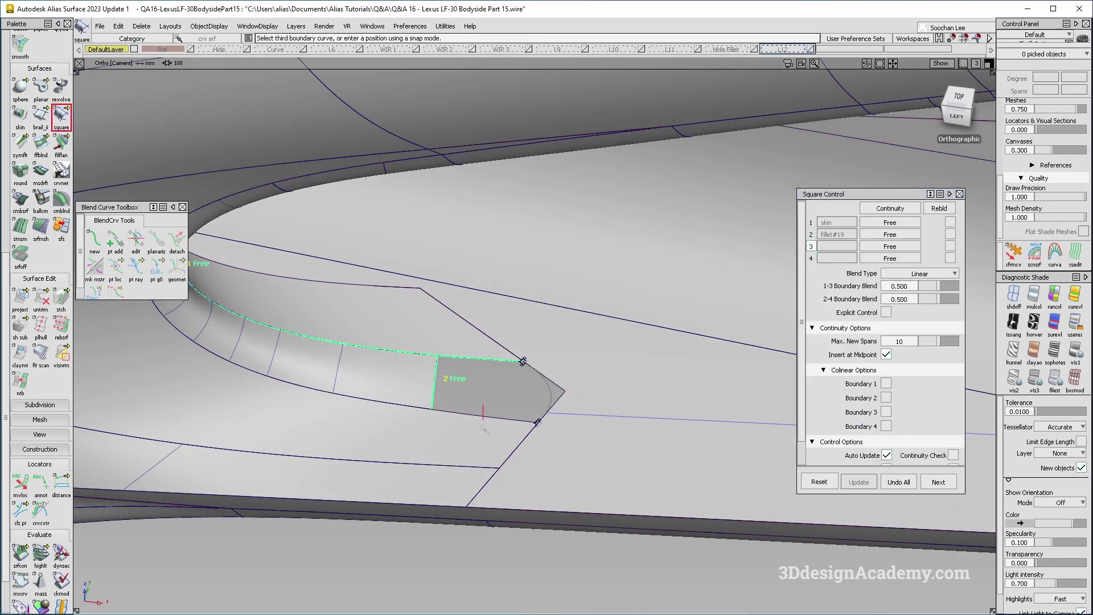
# Build a square surface from the skin, fillet, square and blend curve edges, with G2 Curvature on boundaries 1 and 3
pyautogui.click(548, 393)
pyautogui.keyDown('alt'); pyautogui.keyDown('shift'); pyautogui.moveTo(548, 393); pyautogui.dragTo(684, 292); pyautogui.keyUp('shift'); pyautogui.keyUp('alt')
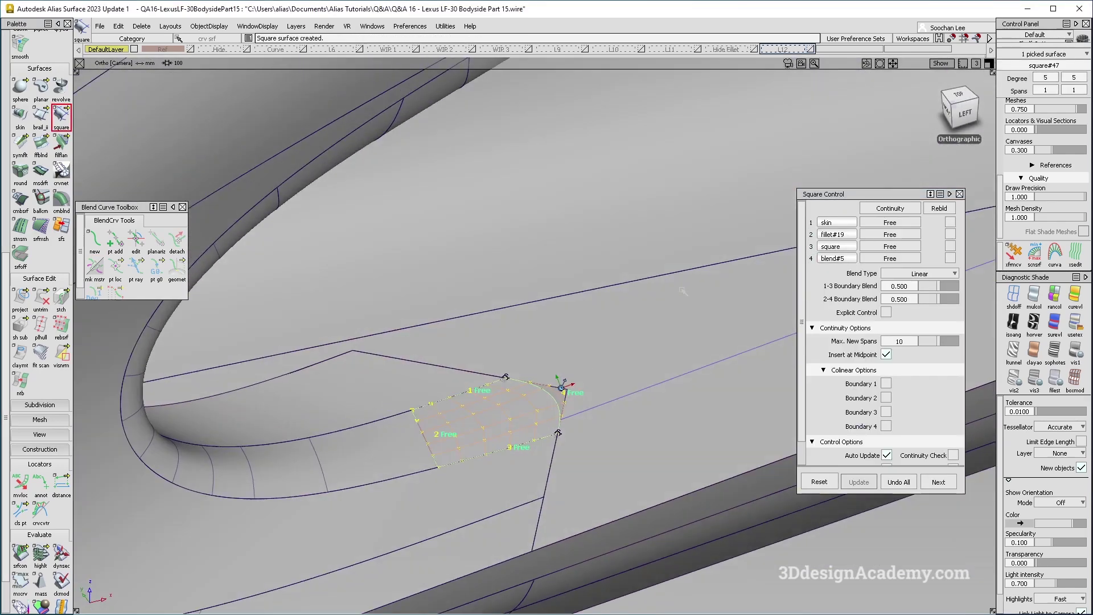
pyautogui.click(903, 223)
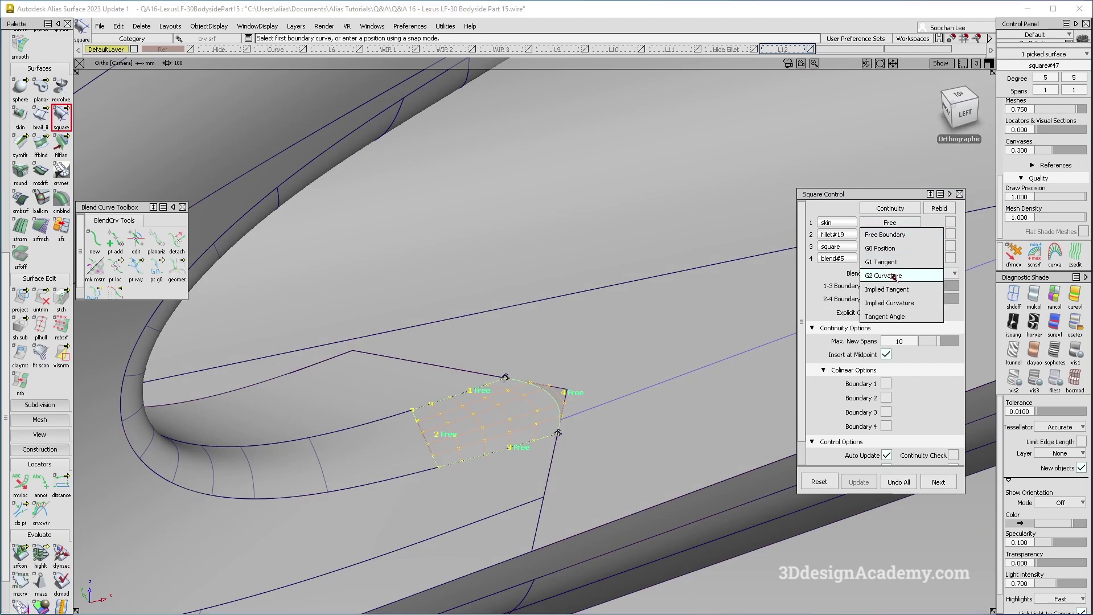
pyautogui.click(893, 276)
pyautogui.click(898, 247)
pyautogui.click(884, 299)
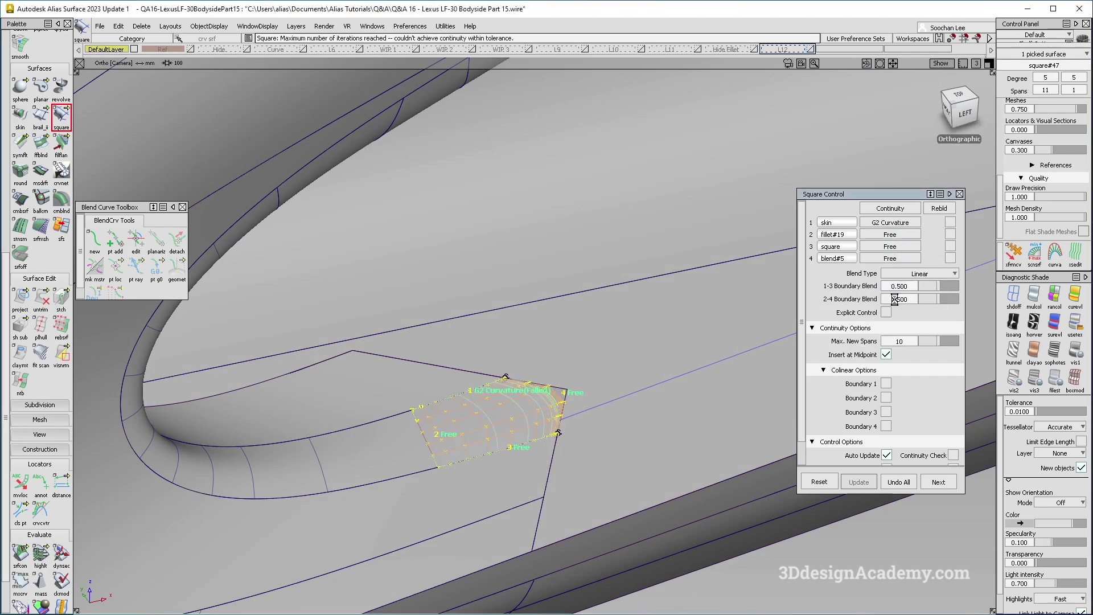
# Rebuild boundaries 1 and 3 of the square patch and enable explicit control with degree 5 and 1 span in both directions
pyautogui.keyDown('alt'); pyautogui.keyDown('shift'); pyautogui.moveTo(541, 447); pyautogui.dragTo(504, 437); pyautogui.keyUp('shift'); pyautogui.keyUp('alt')
pyautogui.click(951, 224)
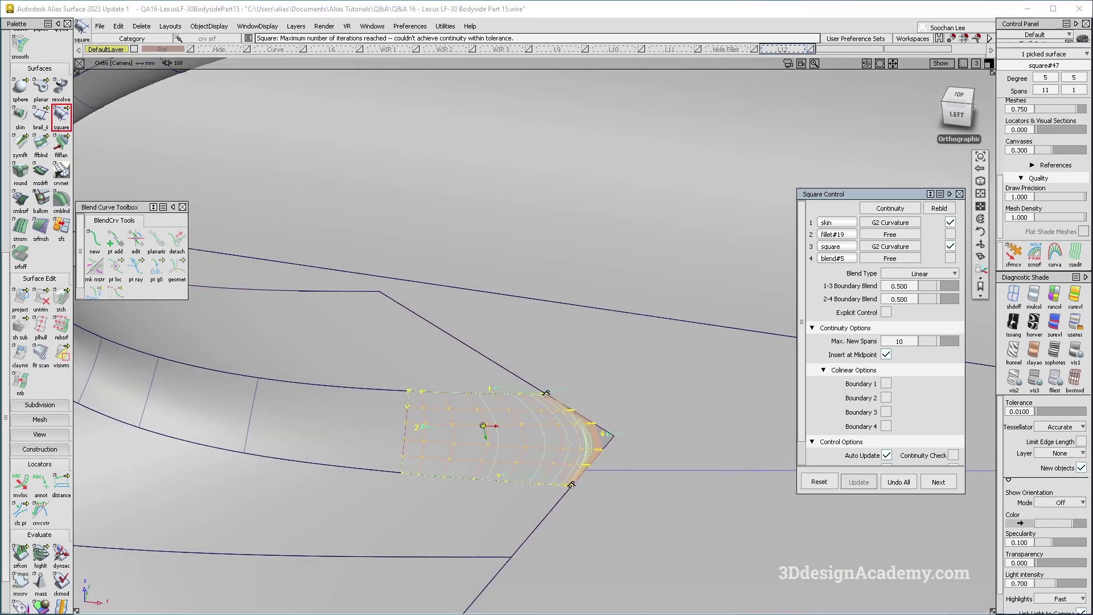
pyautogui.keyDown('alt'); pyautogui.keyDown('shift'); pyautogui.moveTo(467, 430); pyautogui.dragTo(487, 430, button='right'); pyautogui.keyUp('shift'); pyautogui.keyUp('alt')
pyautogui.click(887, 312)
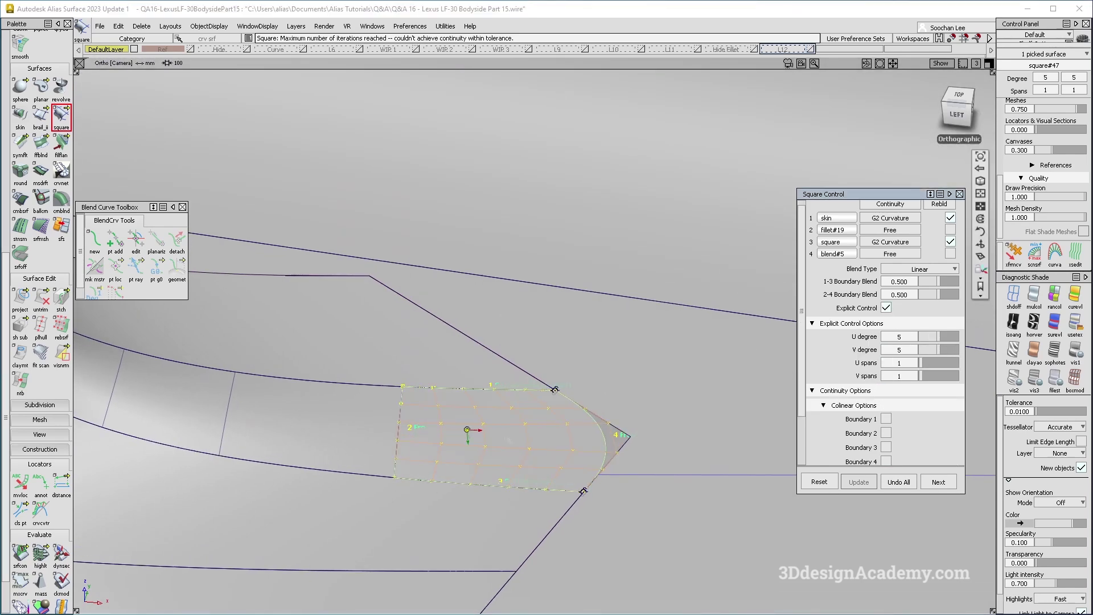
pyautogui.keyDown('alt'); pyautogui.keyDown('shift'); pyautogui.moveTo(509, 440); pyautogui.dragTo(433, 435); pyautogui.keyUp('shift'); pyautogui.keyUp('alt')
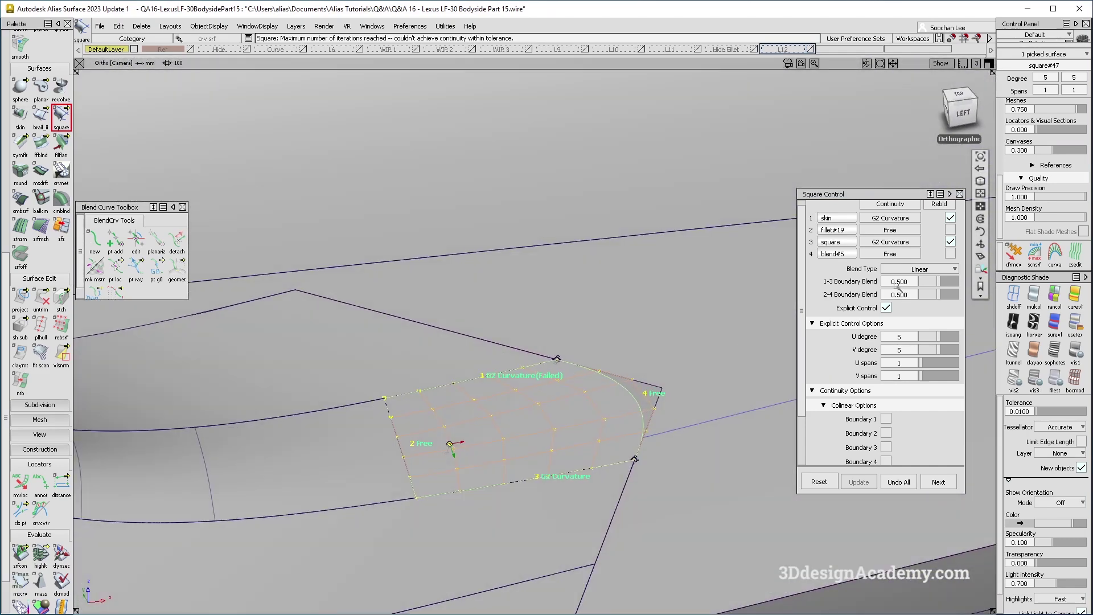
# Set boundary 2 of the square patch, along the fillet end, to G2 Curvature
pyautogui.click(891, 230)
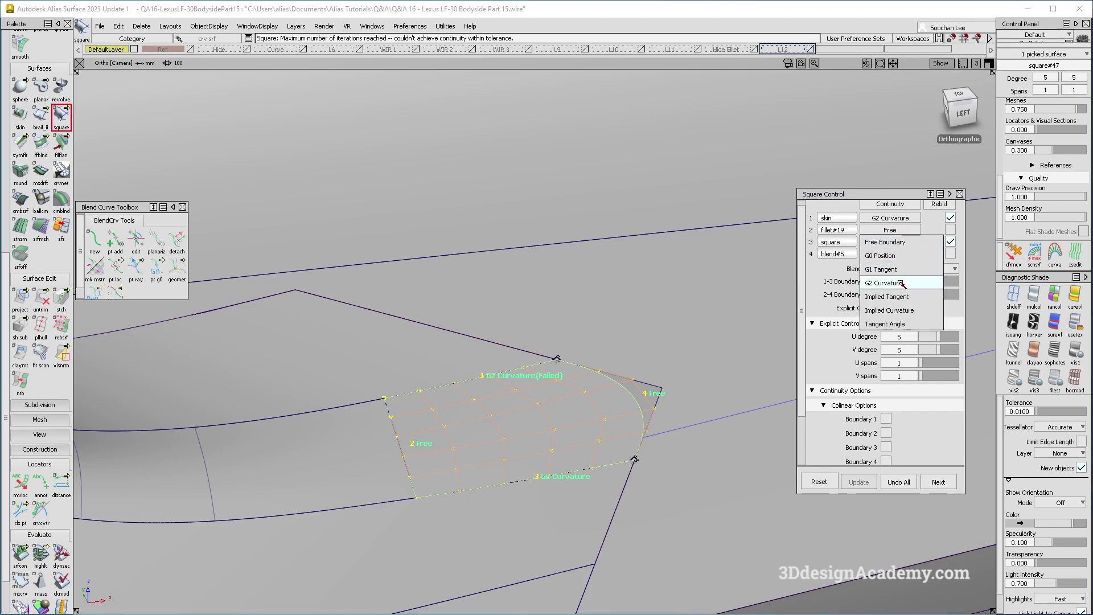
pyautogui.click(902, 284)
pyautogui.moveTo(464, 462)
pyautogui.keyDown('alt'); pyautogui.keyDown('shift'); pyautogui.mouseDown()
pyautogui.moveTo(521, 436)
pyautogui.moveTo(538, 380)
pyautogui.moveTo(435, 422)
pyautogui.moveTo(455, 443)
pyautogui.mouseUp(); pyautogui.keyUp('shift'); pyautogui.keyUp('alt')
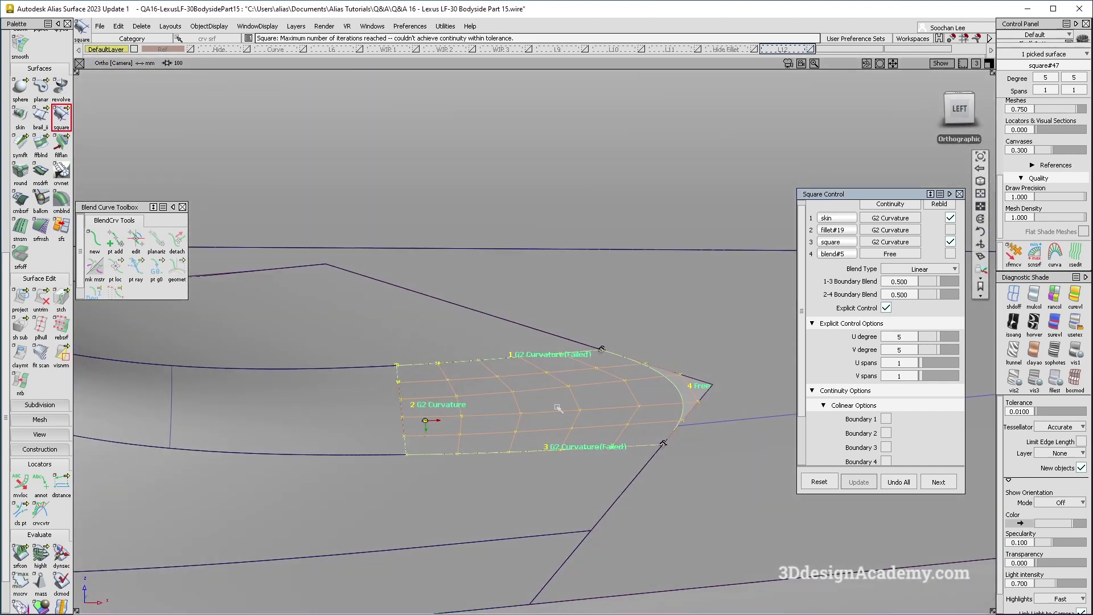
# Delete the blend curve at the pointed end of the new square patch
pyautogui.keyDown('ctrl'); pyautogui.keyDown('shift'); pyautogui.moveTo(557, 407); pyautogui.dragTo(552, 428, button='right'); pyautogui.keyUp('shift'); pyautogui.keyUp('ctrl')
pyautogui.hotkey('ctrl', 'z')
pyautogui.keyDown('ctrl'); pyautogui.keyDown('shift'); pyautogui.moveTo(671, 405); pyautogui.dragTo(643, 381); pyautogui.keyUp('shift'); pyautogui.keyUp('ctrl')
pyautogui.moveTo(579, 314); pyautogui.dragTo(706, 469)
pyautogui.press('Delete')
pyautogui.press('Return')
pyautogui.keyDown('ctrl'); pyautogui.keyDown('shift'); pyautogui.moveTo(420, 454); pyautogui.dragTo(509, 245); pyautogui.keyUp('shift'); pyautogui.keyUp('ctrl')
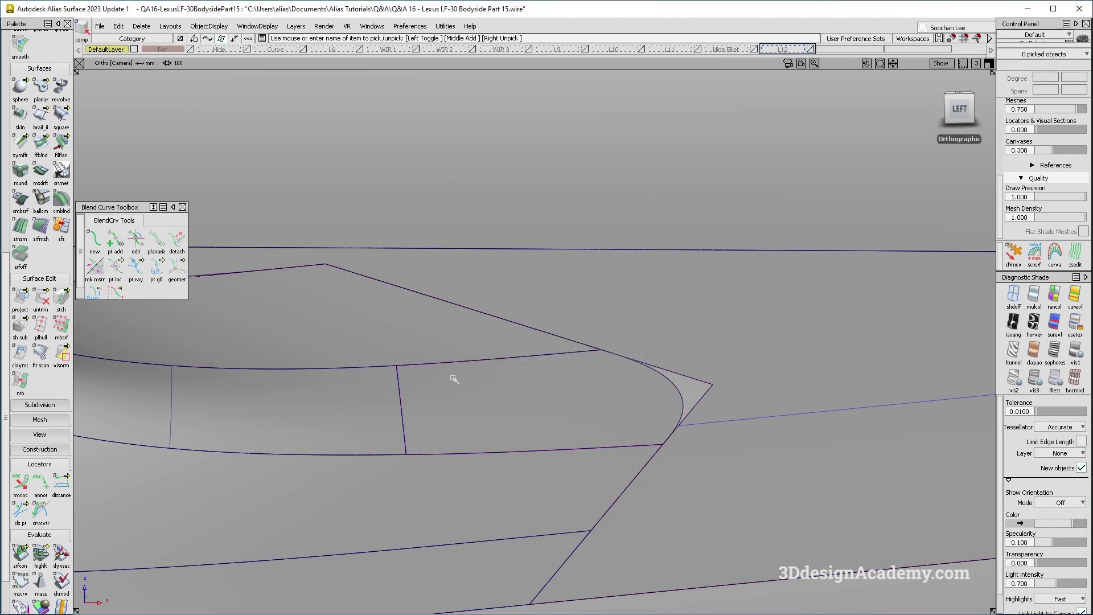
pyautogui.keyDown('alt'); pyautogui.keyDown('shift'); pyautogui.moveTo(454, 379); pyautogui.dragTo(423, 424); pyautogui.keyUp('shift'); pyautogui.keyUp('alt')
# Add curvature continuity checks to the new patch's lower, upper and fillet-side edges
pyautogui.keyDown('ctrl'); pyautogui.keyDown('shift'); pyautogui.moveTo(354, 476); pyautogui.dragTo(328, 260, button='right'); pyautogui.keyUp('shift'); pyautogui.keyUp('ctrl')
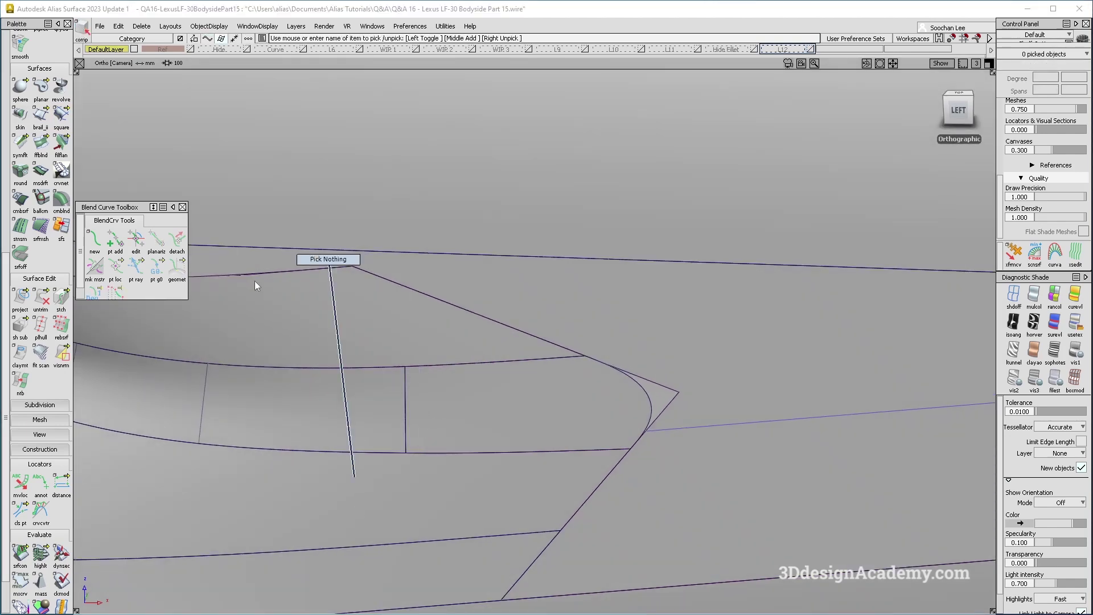
pyautogui.click(425, 459)
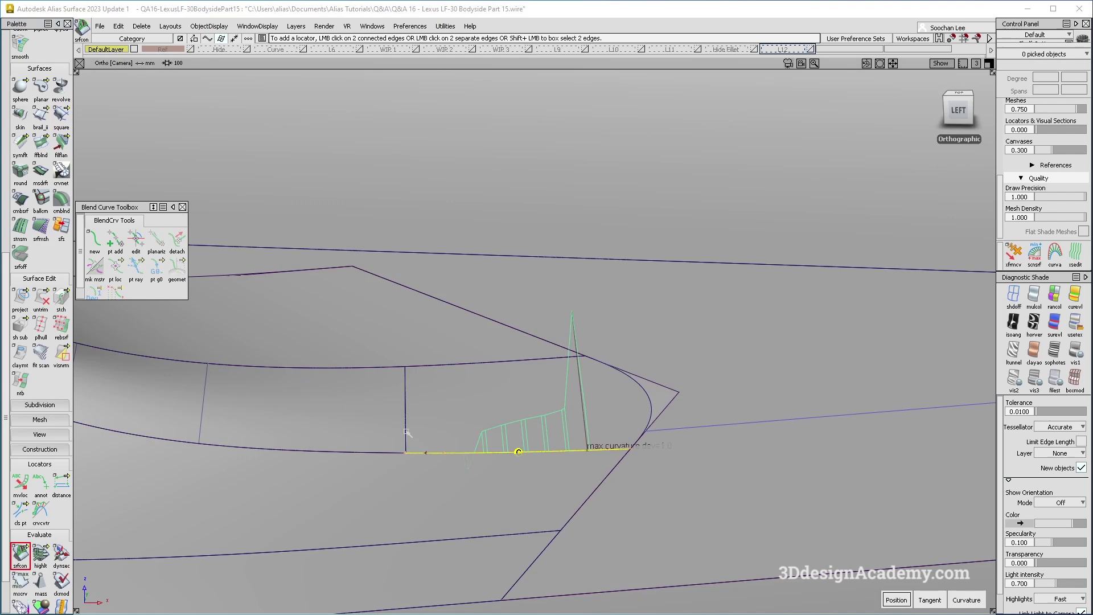
pyautogui.click(491, 364)
pyautogui.keyDown('alt'); pyautogui.keyDown('shift'); pyautogui.moveTo(491, 364); pyautogui.dragTo(508, 369); pyautogui.keyUp('shift'); pyautogui.keyUp('alt')
pyautogui.keyDown('ctrl'); pyautogui.keyDown('shift'); pyautogui.moveTo(773, 308); pyautogui.dragTo(740, 341); pyautogui.keyUp('shift'); pyautogui.keyUp('ctrl')
pyautogui.click(679, 392)
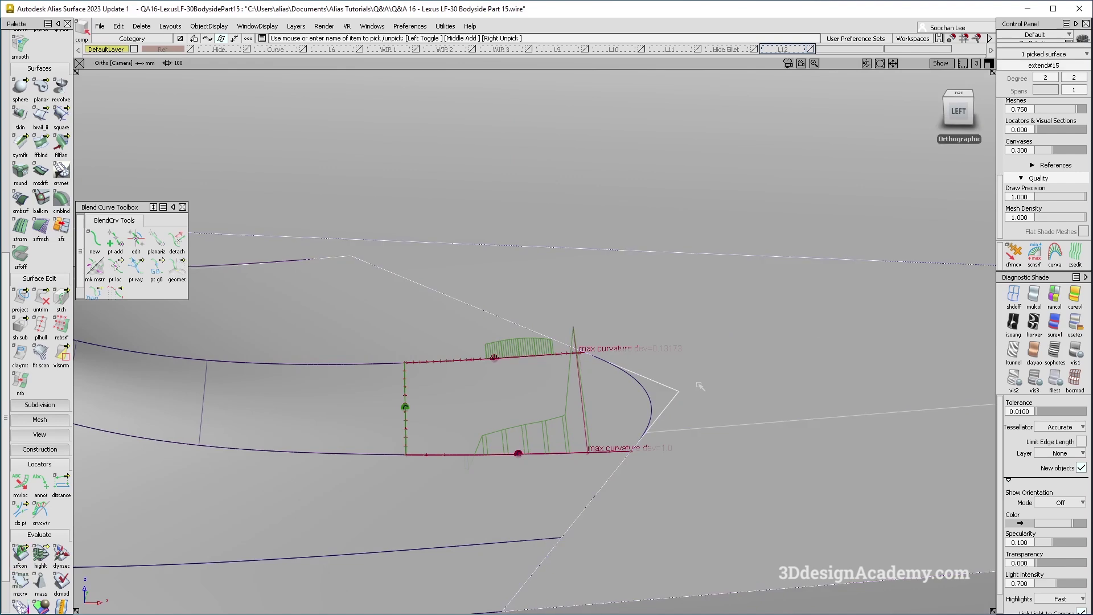
pyautogui.click(443, 487)
# Align the square patch's lower edge to the adjoining surface with G2 continuity, using the Edge alignment type
pyautogui.scroll(3, 40, 319)
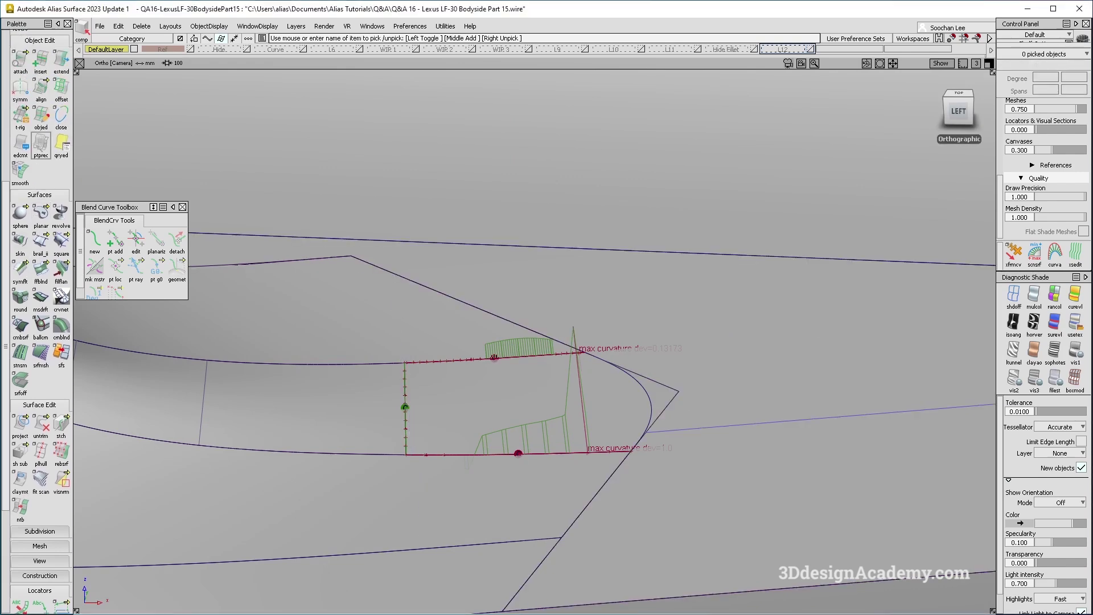
pyautogui.doubleClick(41, 89)
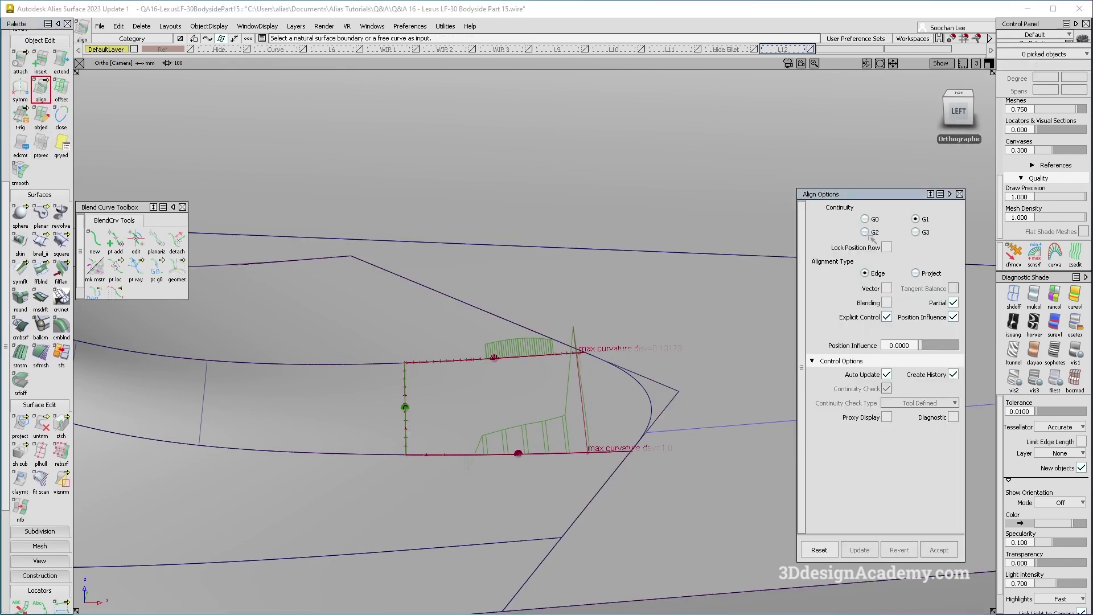
pyautogui.keyDown('alt'); pyautogui.keyDown('shift'); pyautogui.moveTo(532, 472); pyautogui.dragTo(531, 462); pyautogui.keyUp('shift'); pyautogui.keyUp('alt')
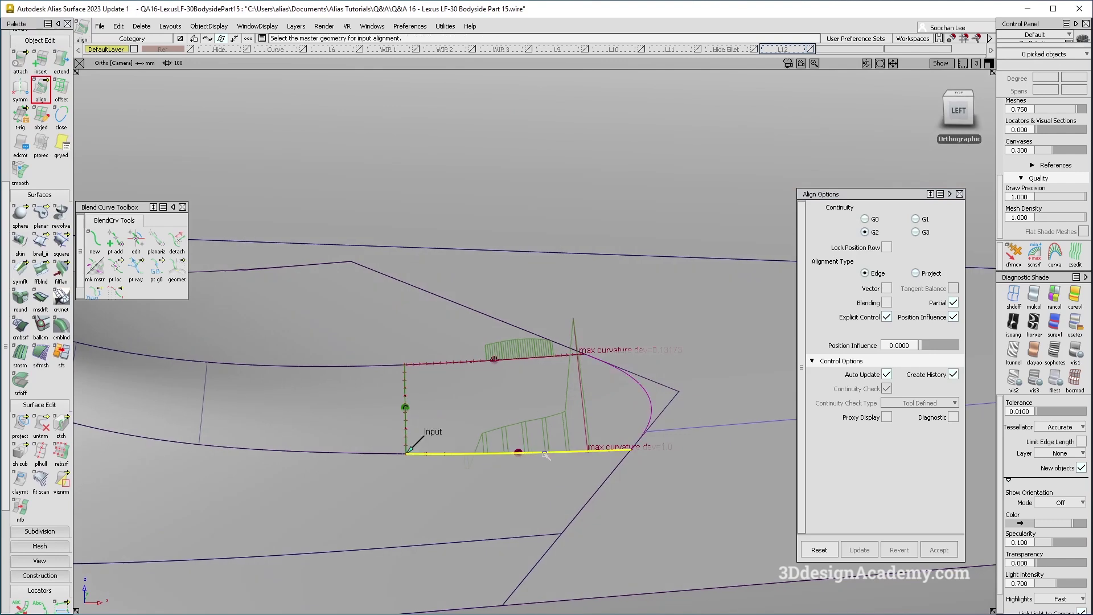
pyautogui.click(546, 454)
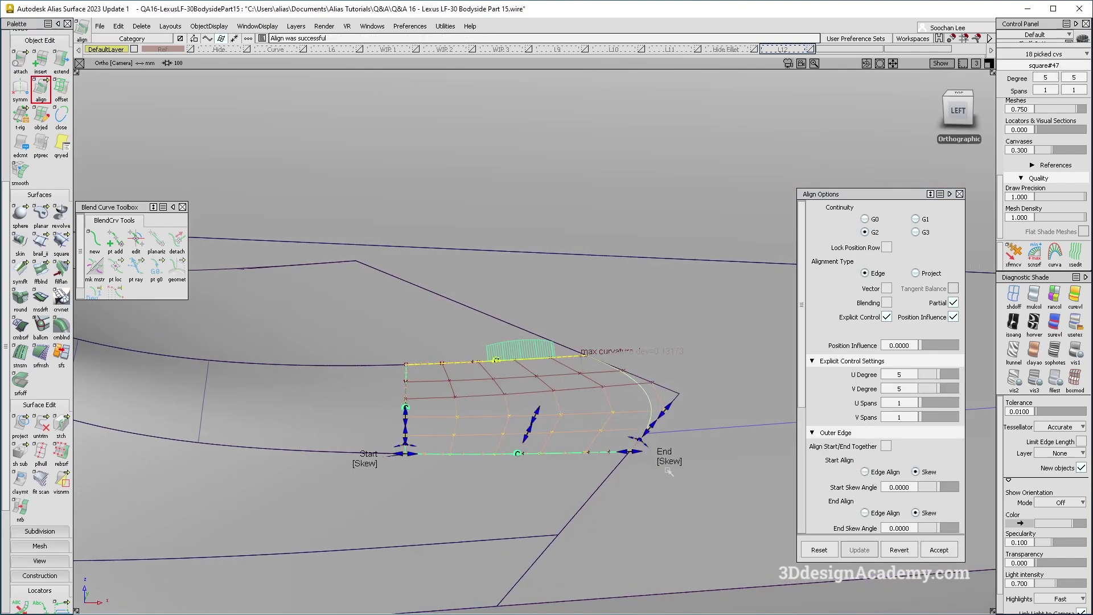
# Align the patch's upper edge at G2 with Edge Align at the end corner, and set the position influence to 1.0
pyautogui.click(497, 498)
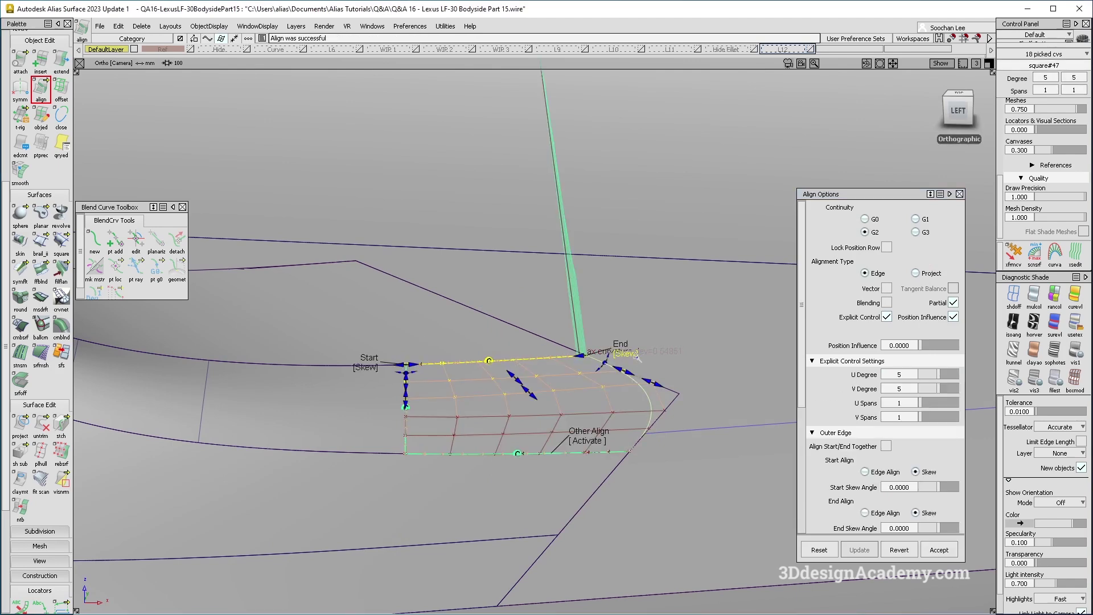
pyautogui.keyDown('alt'); pyautogui.keyDown('shift'); pyautogui.moveTo(581, 416); pyautogui.dragTo(571, 378); pyautogui.keyUp('shift'); pyautogui.keyUp('alt')
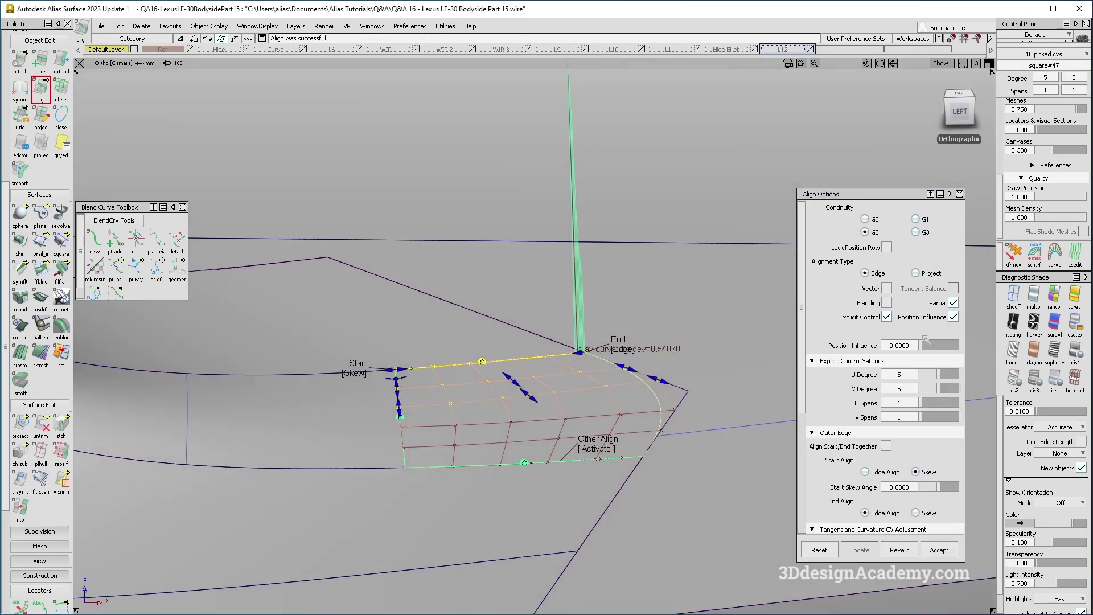
pyautogui.moveTo(924, 345); pyautogui.dragTo(959, 345)
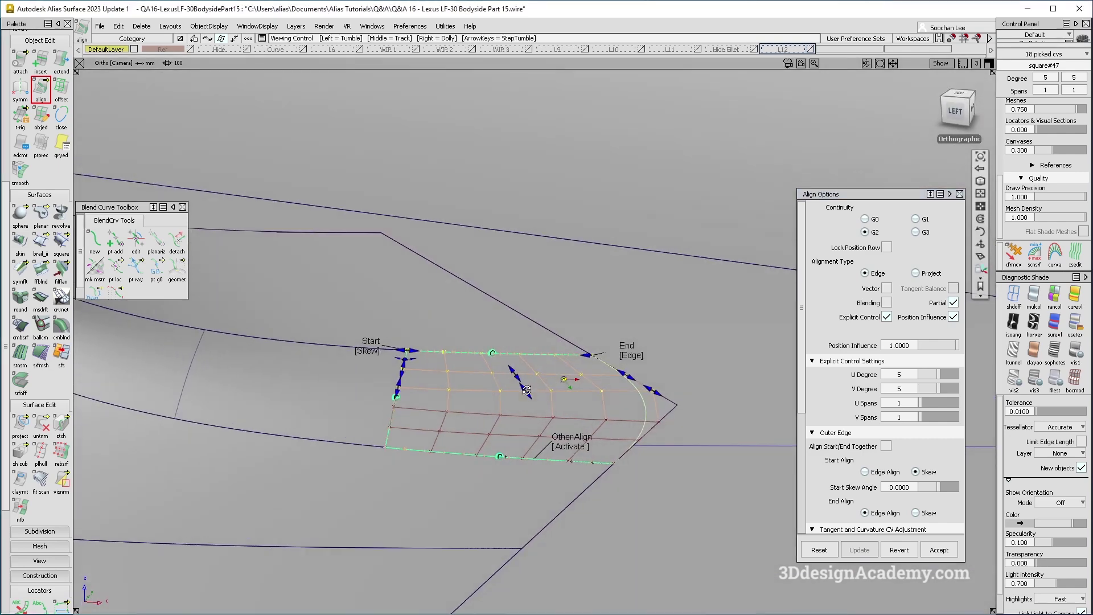
pyautogui.keyDown('alt'); pyautogui.keyDown('shift'); pyautogui.moveTo(507, 405); pyautogui.dragTo(479, 419); pyautogui.keyUp('shift'); pyautogui.keyUp('alt')
pyautogui.click(651, 470)
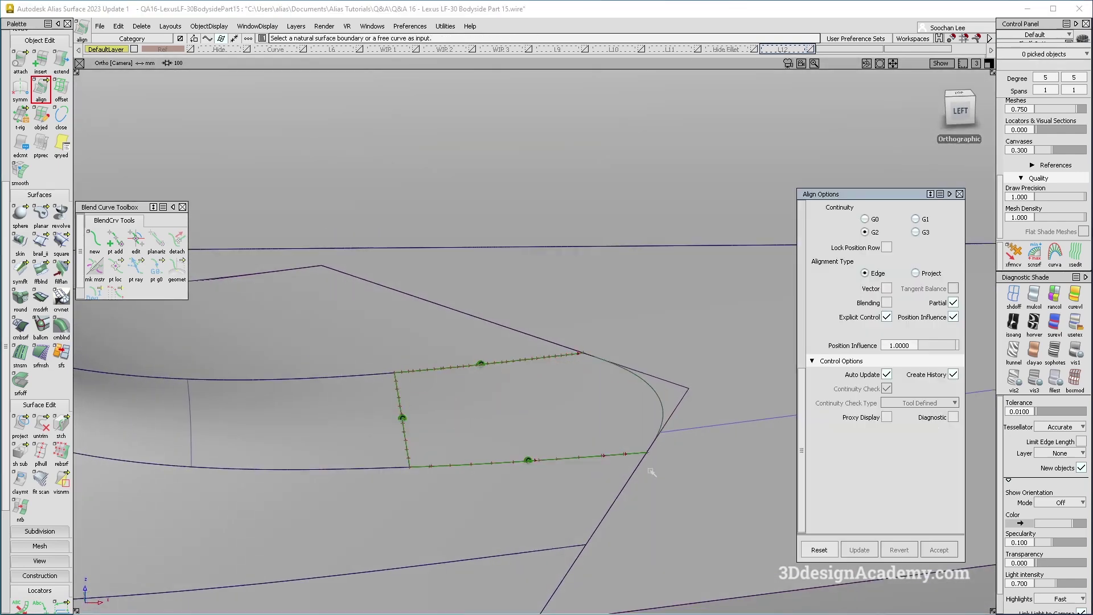
# Delete the construction history of the patch and the surfaces around it
pyautogui.keyDown('alt'); pyautogui.keyDown('shift'); pyautogui.moveTo(570, 379); pyautogui.dragTo(700, 330); pyautogui.keyUp('shift'); pyautogui.keyUp('alt')
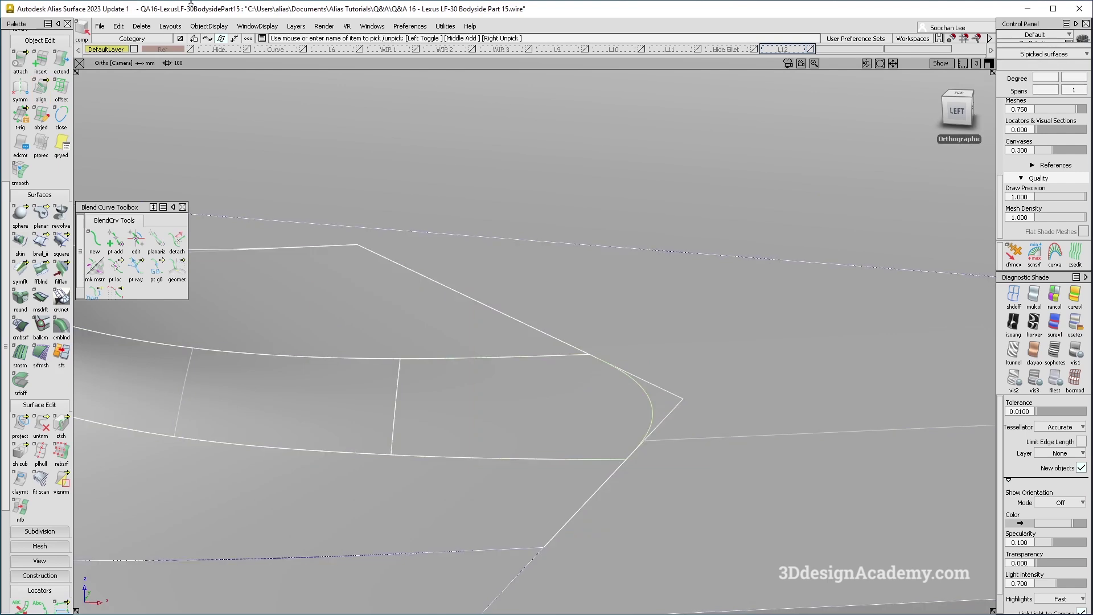
pyautogui.click(142, 26)
pyautogui.click(159, 39)
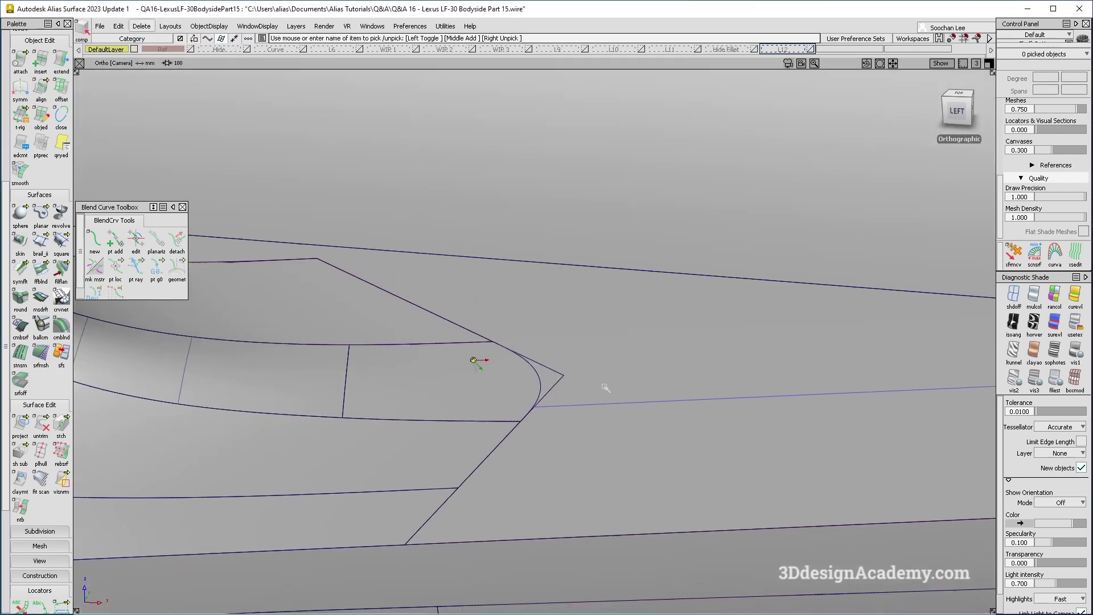
# Untrim the body side surface around the patch's pointed end
pyautogui.keyDown('alt'); pyautogui.keyDown('shift'); pyautogui.moveTo(605, 387); pyautogui.dragTo(544, 406); pyautogui.keyUp('shift'); pyautogui.keyUp('alt')
pyautogui.click(515, 332)
pyautogui.moveTo(41, 426); pyautogui.dragTo(83, 429)
pyautogui.keyDown('alt'); pyautogui.keyDown('shift'); pyautogui.moveTo(664, 393); pyautogui.dragTo(622, 378); pyautogui.keyUp('shift'); pyautogui.keyUp('alt')
pyautogui.click(559, 373)
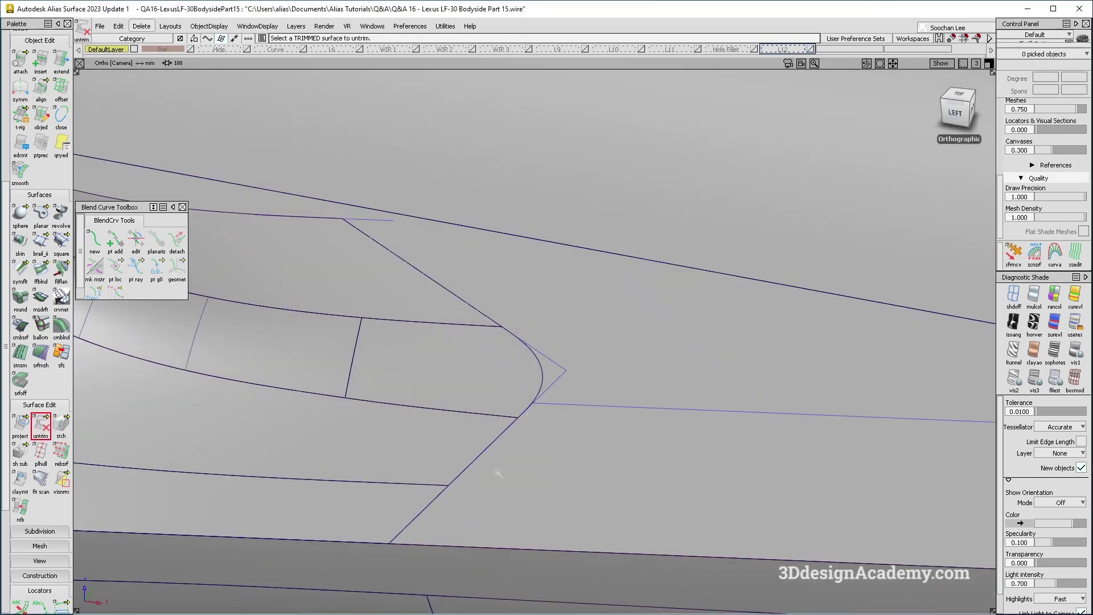
# Project the patch's rounded end edge onto the body side surface along the view direction as a curve on surface
pyautogui.click(21, 424)
pyautogui.click(556, 365)
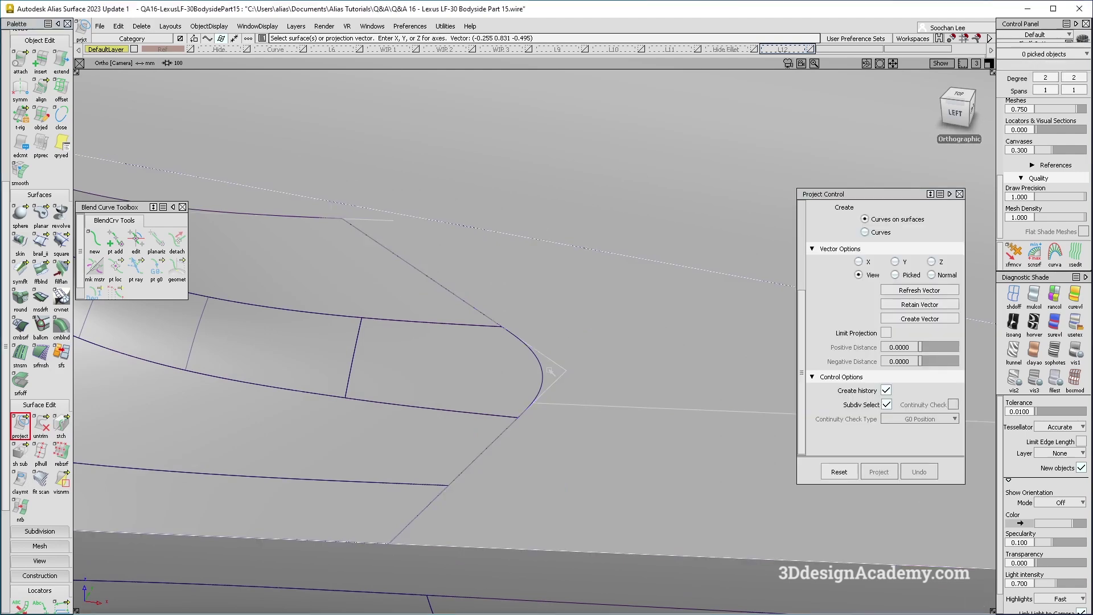
pyautogui.press('space')
pyautogui.click(541, 371)
pyautogui.press('space')
pyautogui.keyDown('alt'); pyautogui.keyDown('shift'); pyautogui.moveTo(607, 380); pyautogui.dragTo(641, 330); pyautogui.keyUp('shift'); pyautogui.keyUp('alt')
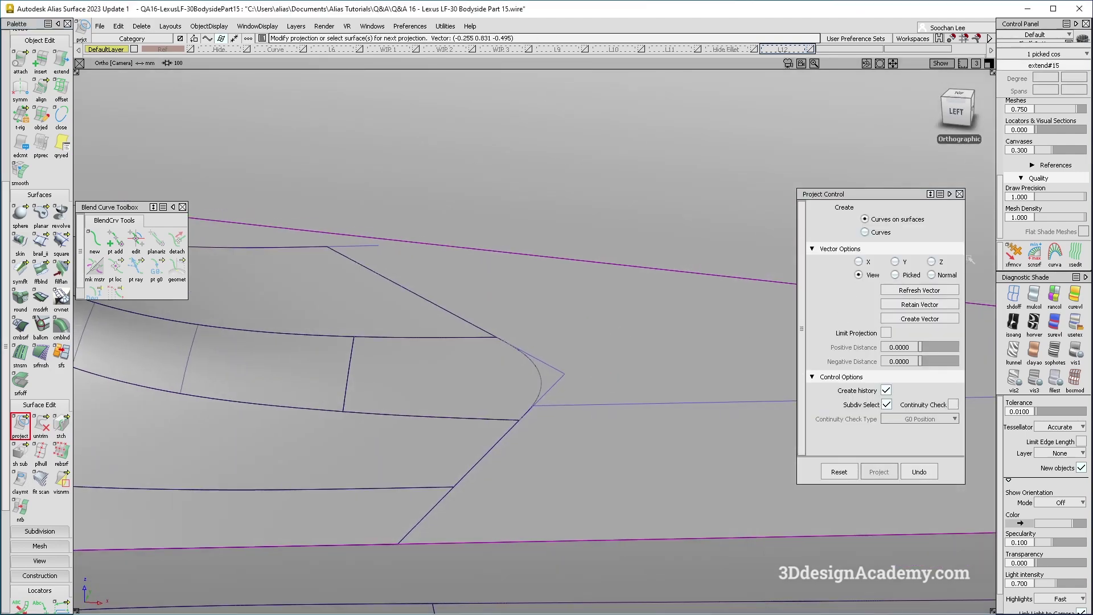
pyautogui.keyDown('ctrl'); pyautogui.keyDown('shift'); pyautogui.moveTo(600, 389); pyautogui.dragTo(511, 489); pyautogui.keyUp('shift'); pyautogui.keyUp('ctrl')
# Add surface continuity checks to the patch's rounded end, lower, fillet-side and upper edges
pyautogui.scroll(-13, 27, 513)
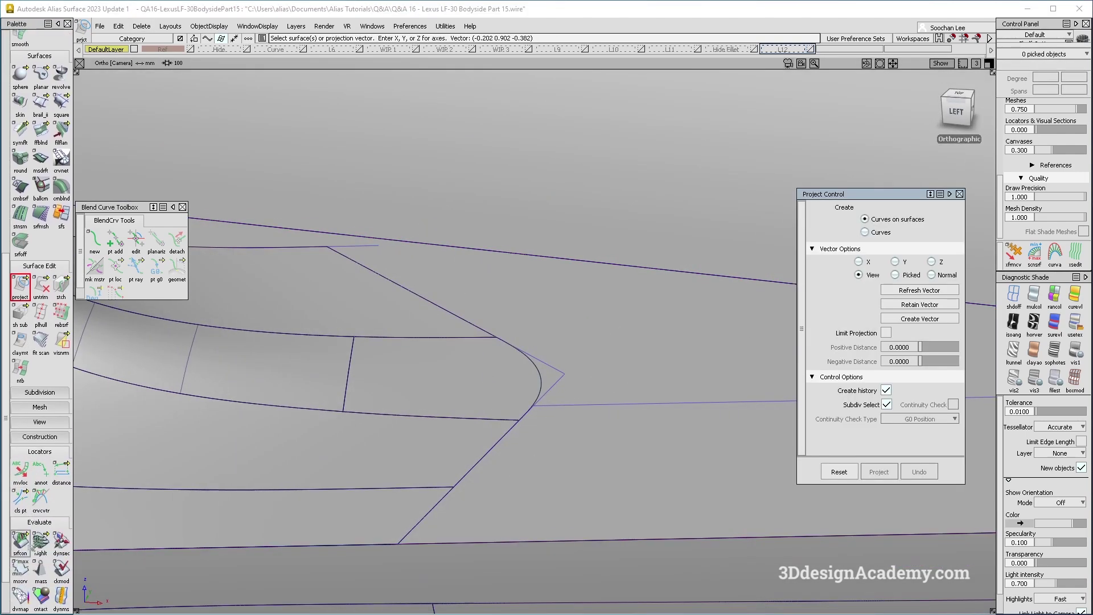
pyautogui.click(542, 383)
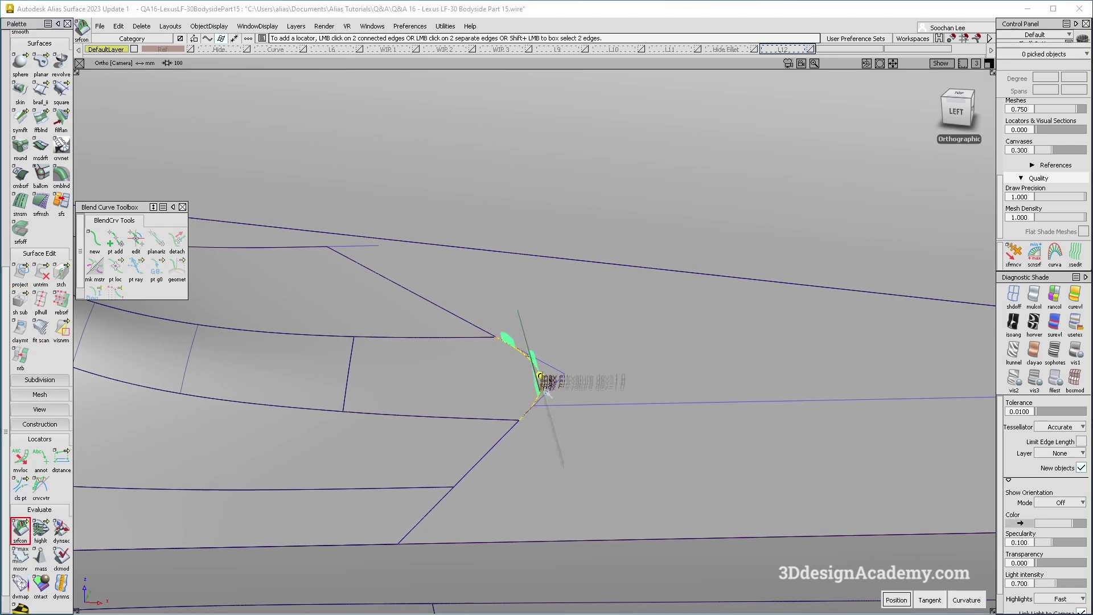
pyautogui.keyDown('alt'); pyautogui.keyDown('shift'); pyautogui.moveTo(553, 391); pyautogui.dragTo(501, 399); pyautogui.keyUp('shift'); pyautogui.keyUp('alt')
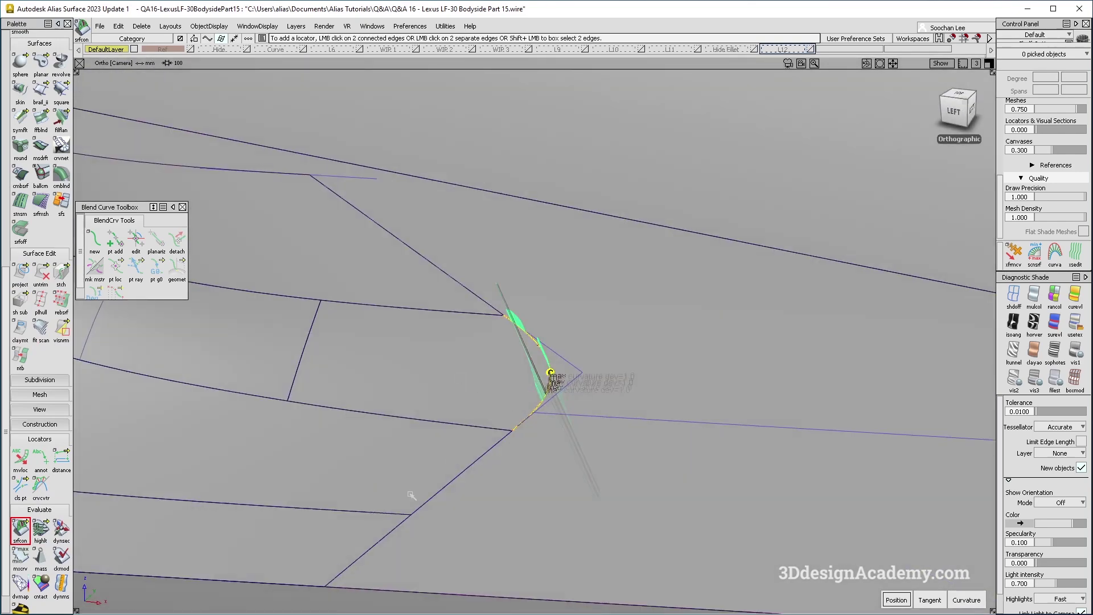
pyautogui.doubleClick(24, 530)
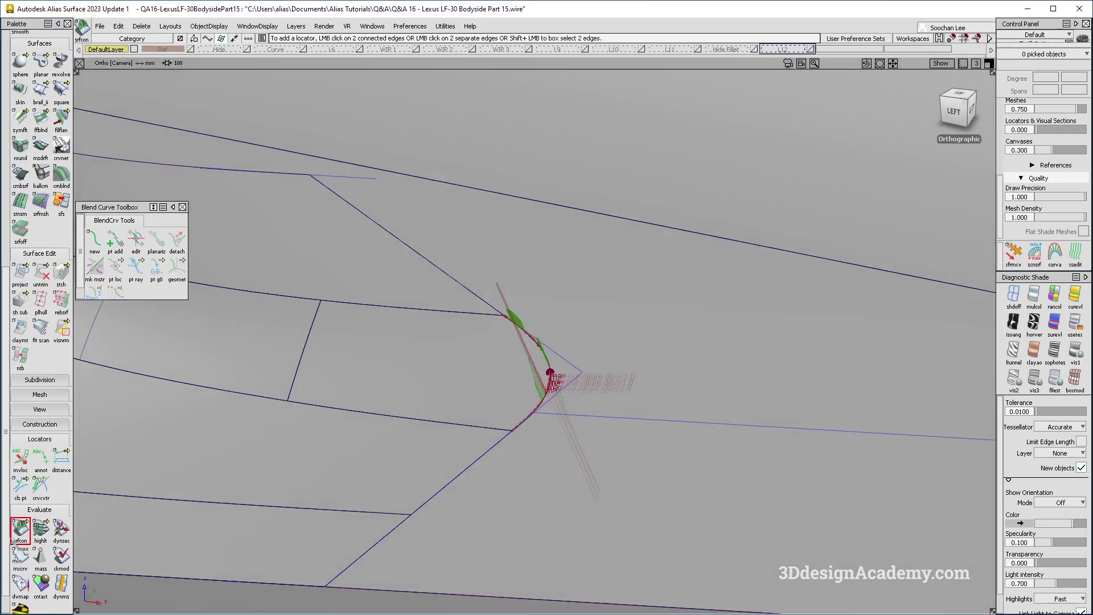
pyautogui.click(424, 419)
pyautogui.click(306, 346)
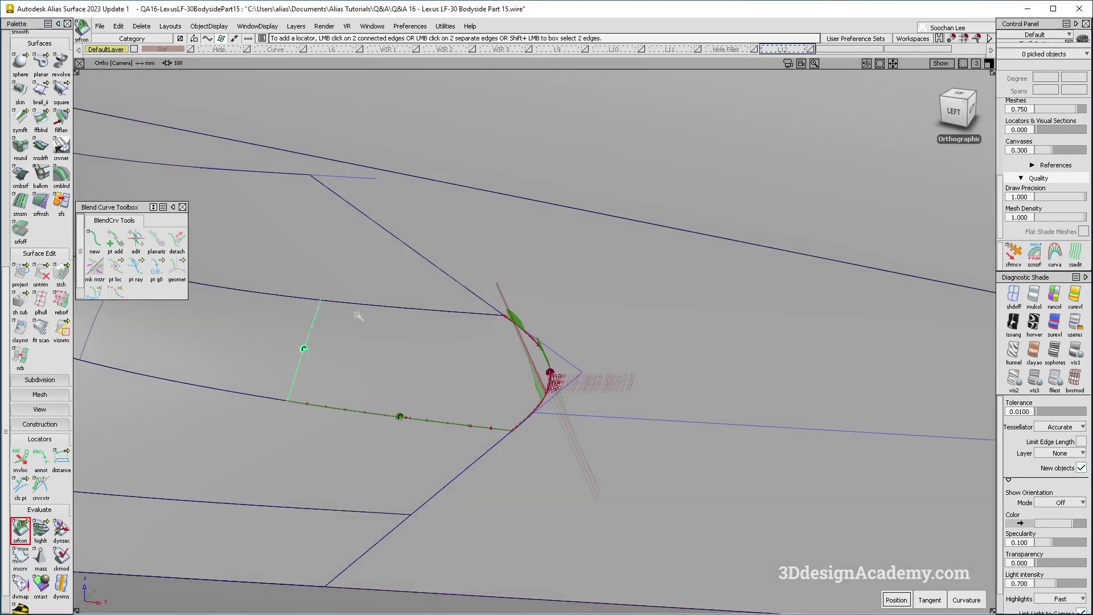
pyautogui.click(402, 326)
# Set the Align tool's alignment type to Project, and delete the projected curve on surface at the patch's rounded end
pyautogui.scroll(5, 39, 284)
pyautogui.doubleClick(46, 94)
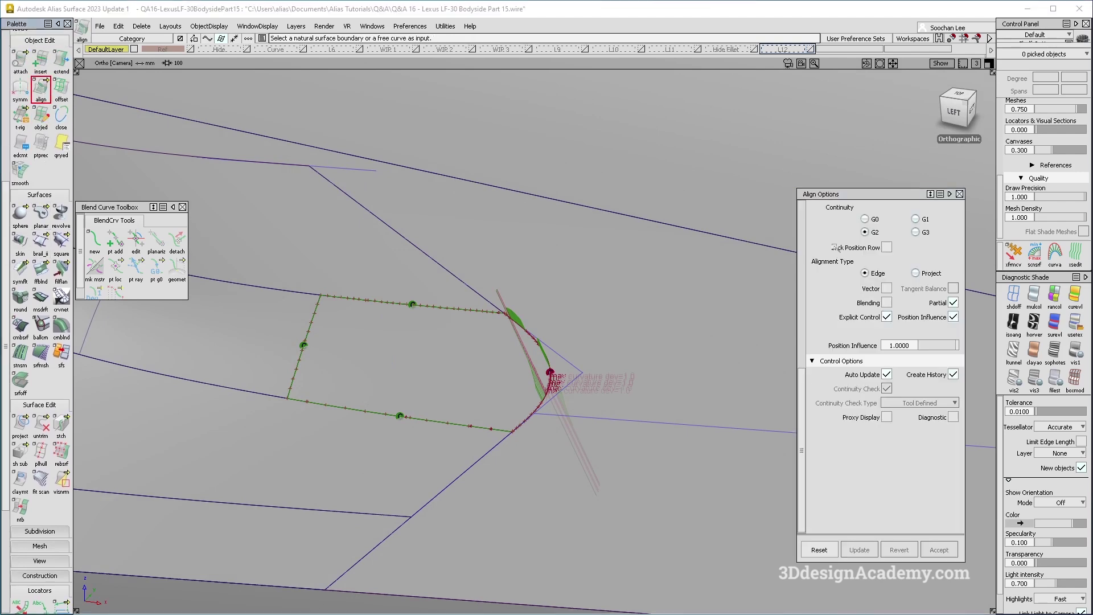
pyautogui.click(914, 273)
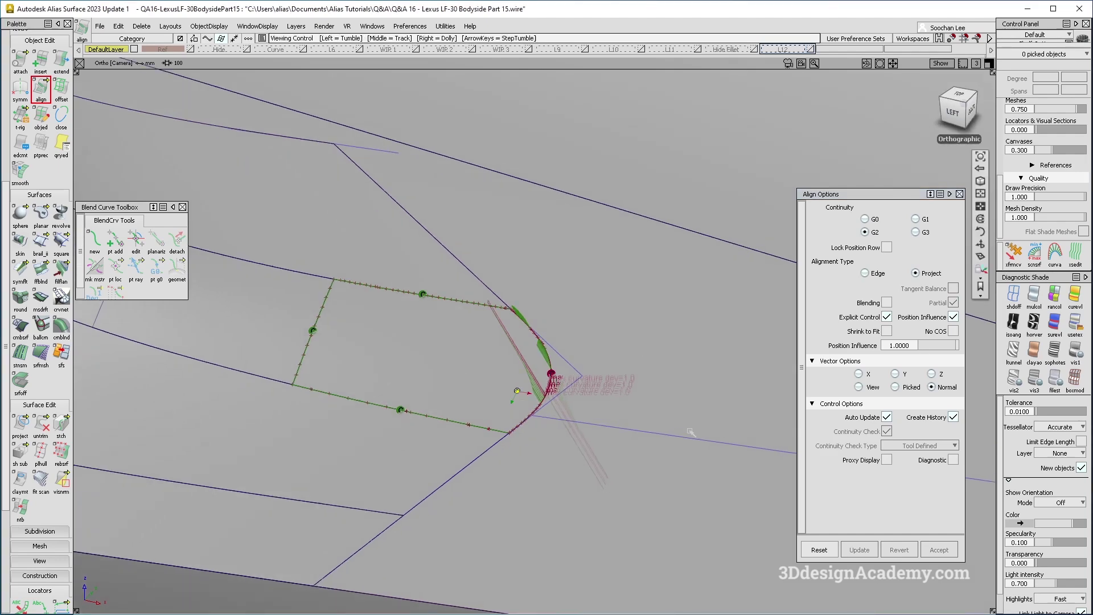
pyautogui.keyDown('alt'); pyautogui.keyDown('shift'); pyautogui.moveTo(756, 434); pyautogui.dragTo(551, 393); pyautogui.keyUp('shift'); pyautogui.keyUp('alt')
pyautogui.keyDown('ctrl'); pyautogui.keyDown('shift'); pyautogui.moveTo(586, 430); pyautogui.dragTo(506, 370); pyautogui.keyUp('shift'); pyautogui.keyUp('ctrl')
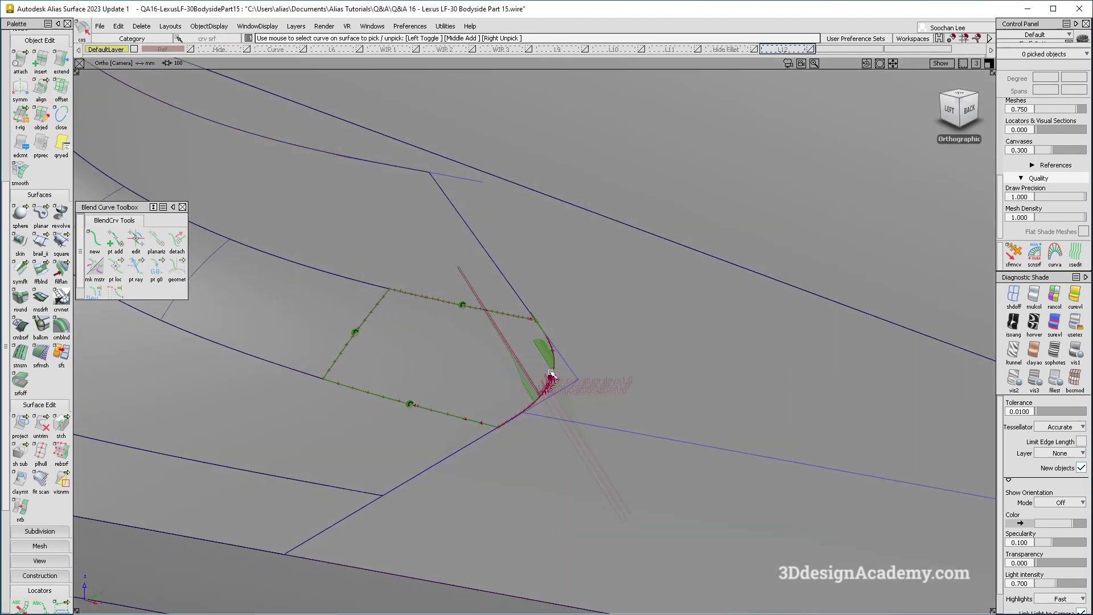
pyautogui.click(553, 375)
pyautogui.press('Delete')
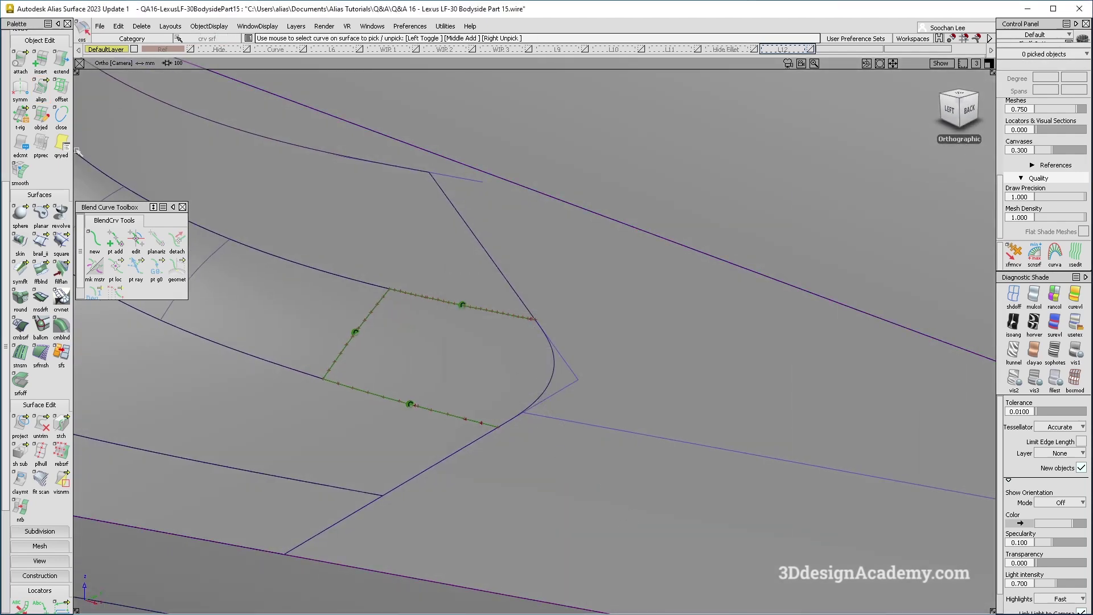
# Try G2 Project alignment of the rounded end edge to the body side surface with the Z and View vectors, and revert it
pyautogui.doubleClick(41, 89)
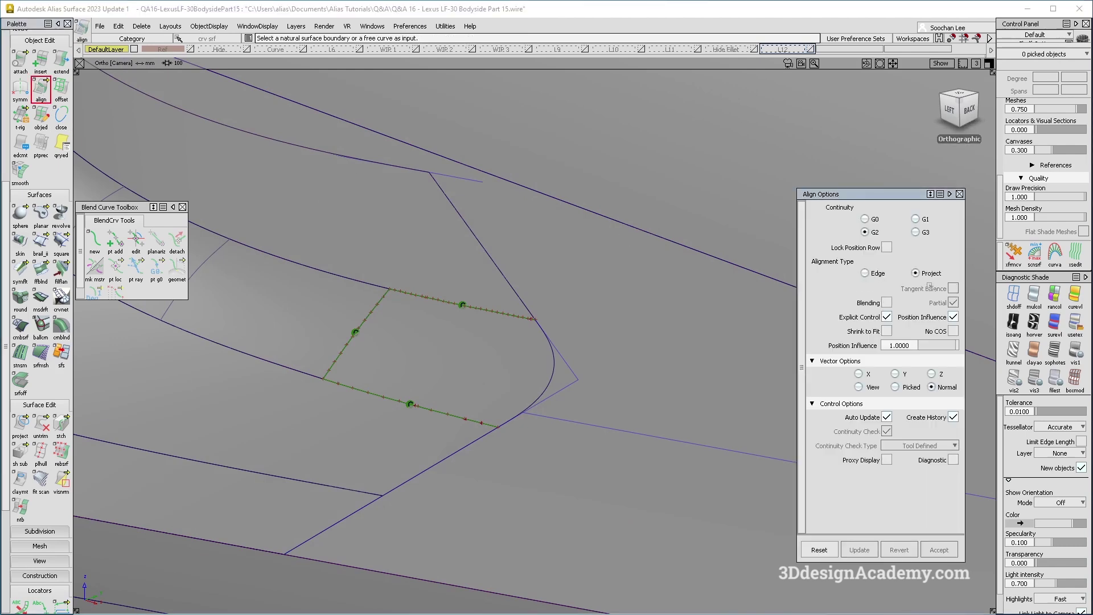
pyautogui.click(554, 377)
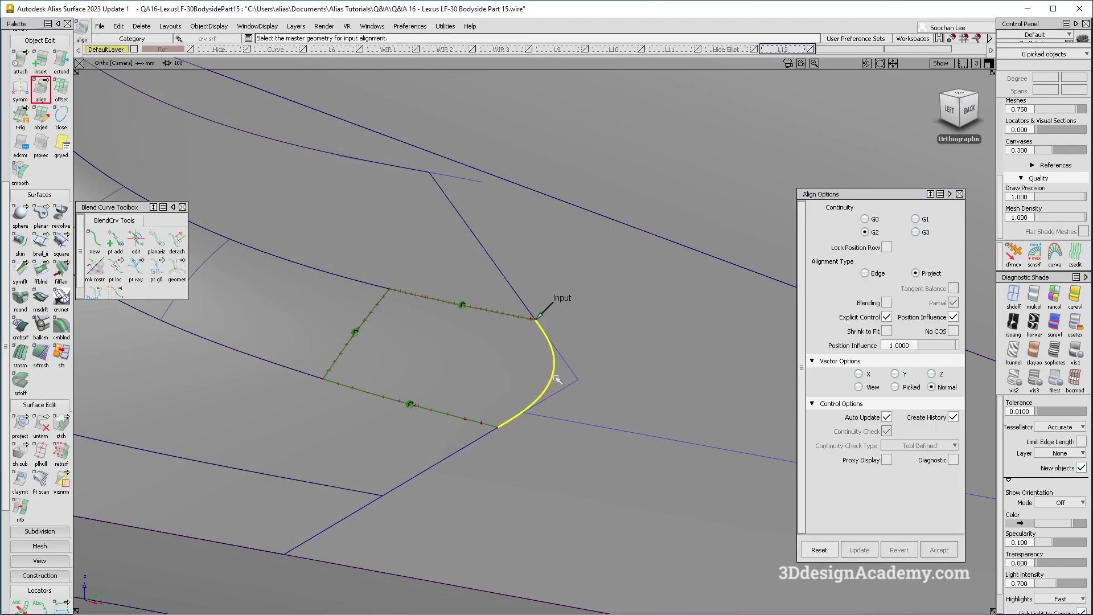
pyautogui.click(659, 388)
pyautogui.moveTo(563, 401)
pyautogui.keyDown('alt'); pyautogui.keyDown('shift'); pyautogui.mouseDown()
pyautogui.moveTo(563, 358)
pyautogui.moveTo(564, 381)
pyautogui.mouseUp(); pyautogui.keyUp('shift'); pyautogui.keyUp('alt')
pyautogui.click(934, 376)
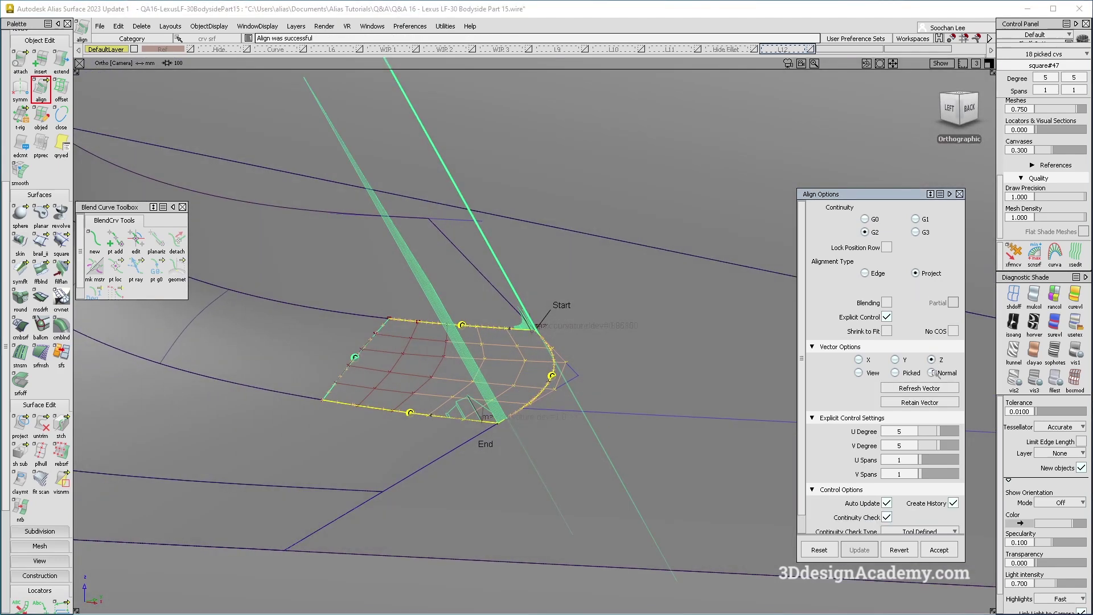
pyautogui.keyDown('alt'); pyautogui.keyDown('shift'); pyautogui.moveTo(701, 380); pyautogui.dragTo(672, 365); pyautogui.keyUp('shift'); pyautogui.keyUp('alt')
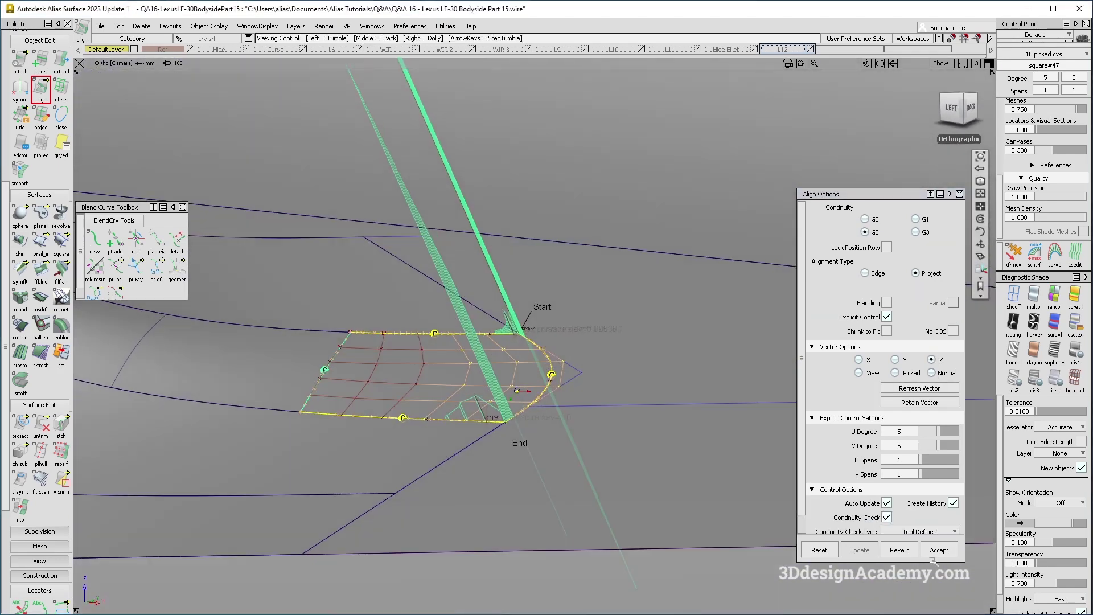
pyautogui.click(860, 373)
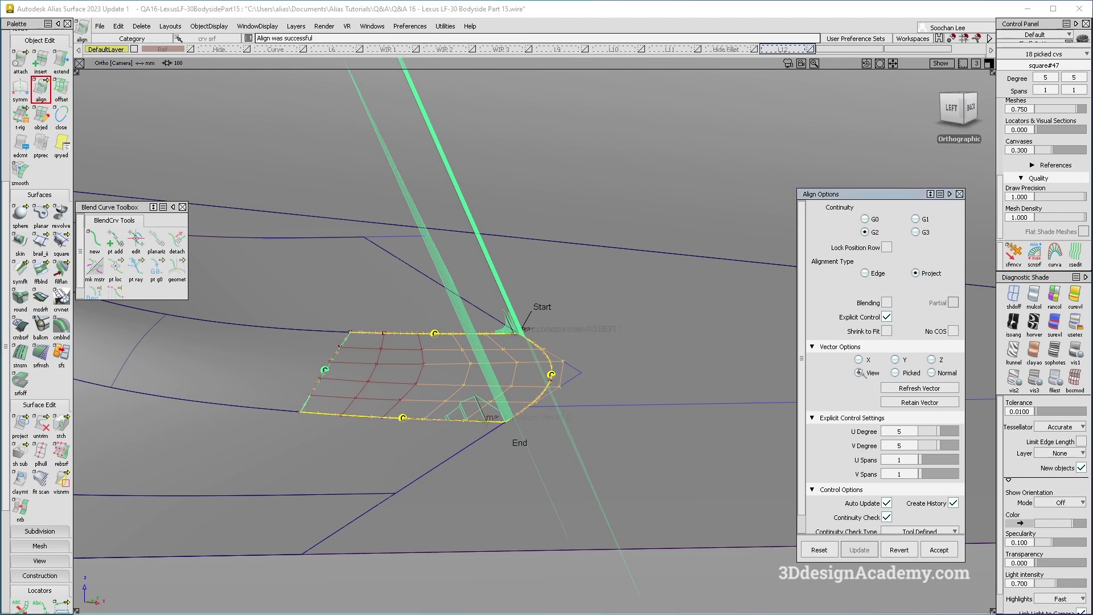
pyautogui.click(900, 549)
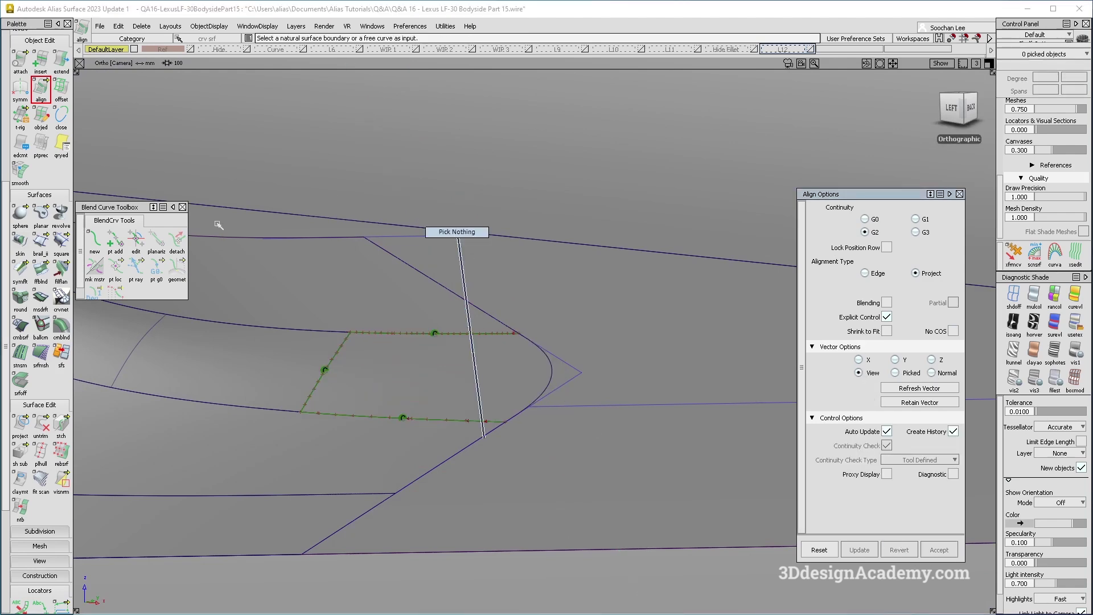
# Project the rounded end edge onto the body side surface again as a curve on surface, using the current view vector
pyautogui.click(20, 425)
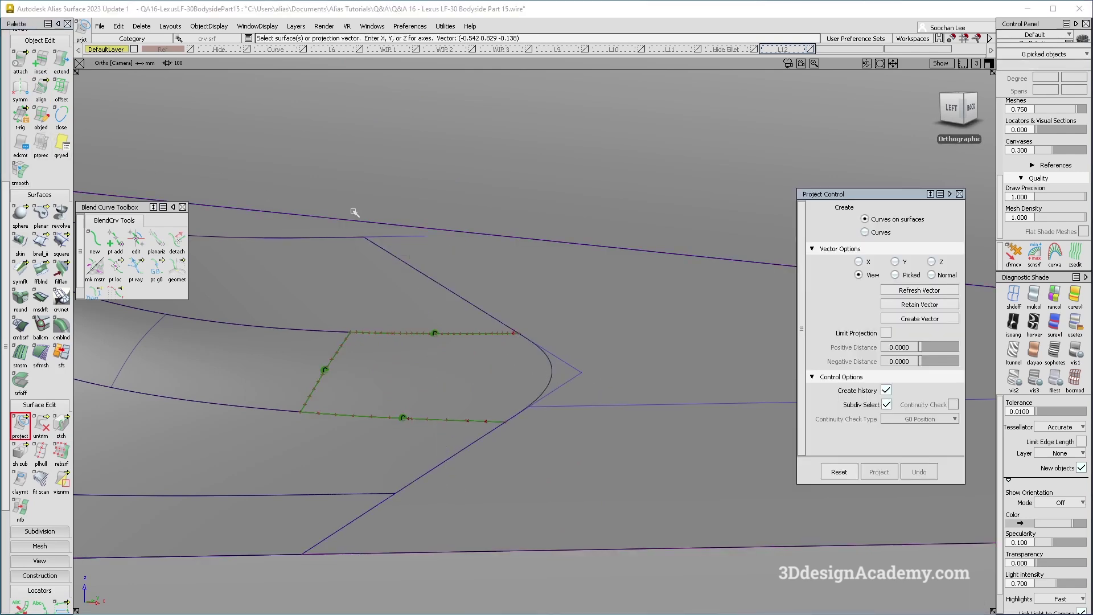
pyautogui.keyDown('ctrl'); pyautogui.keyDown('shift'); pyautogui.moveTo(545, 339); pyautogui.dragTo(649, 339); pyautogui.keyUp('shift'); pyautogui.keyUp('ctrl')
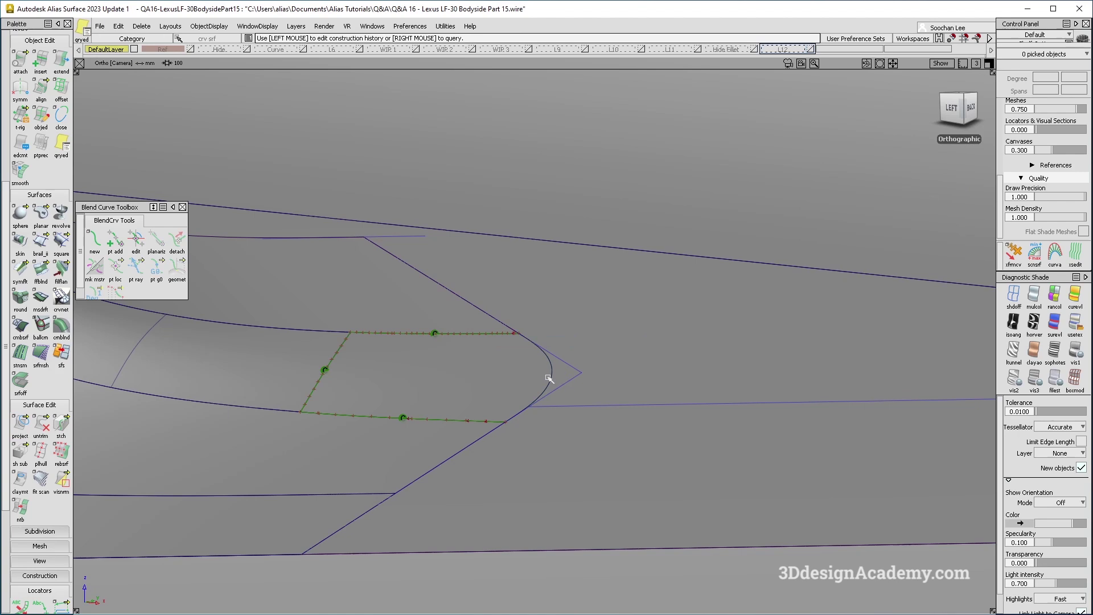
pyautogui.click(550, 378)
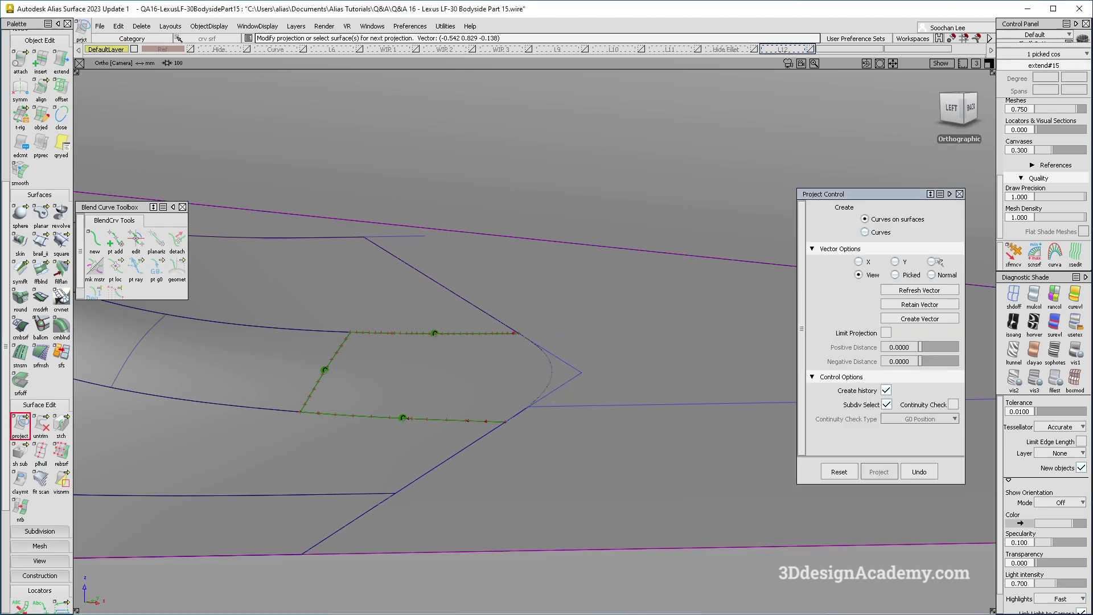
pyautogui.keyDown('ctrl'); pyautogui.keyDown('shift'); pyautogui.moveTo(545, 407); pyautogui.dragTo(761, 288); pyautogui.keyUp('shift'); pyautogui.keyUp('ctrl')
# Pick the patch and surrounding surfaces and delete their construction history
pyautogui.keyDown('ctrl'); pyautogui.keyDown('shift'); pyautogui.moveTo(593, 323); pyautogui.dragTo(598, 393); pyautogui.keyUp('shift'); pyautogui.keyUp('ctrl')
pyautogui.moveTo(598, 393); pyautogui.dragTo(222, 219)
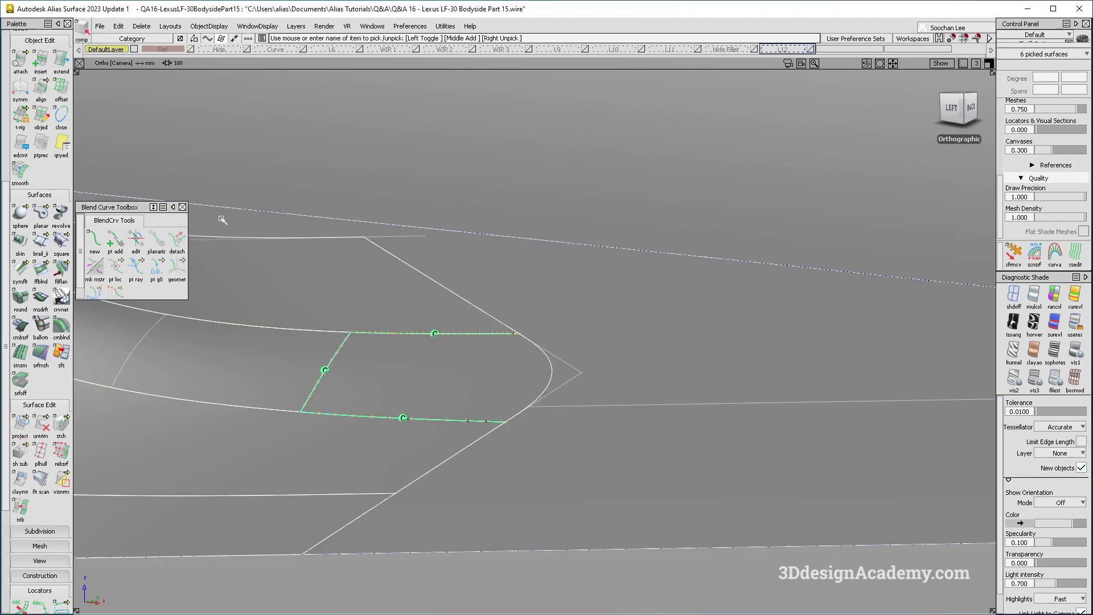
pyautogui.click(142, 27)
pyautogui.click(171, 57)
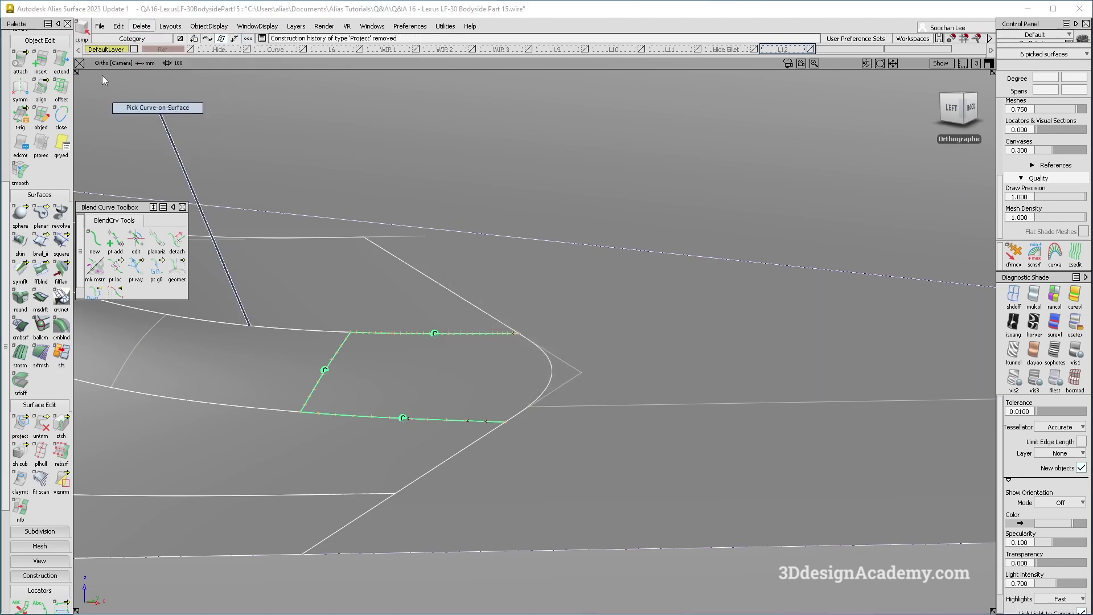
# Try G2 Edge alignment of the patch's rounded end with Position Influence set to 0, and revert it
pyautogui.click(41, 89)
pyautogui.click(866, 273)
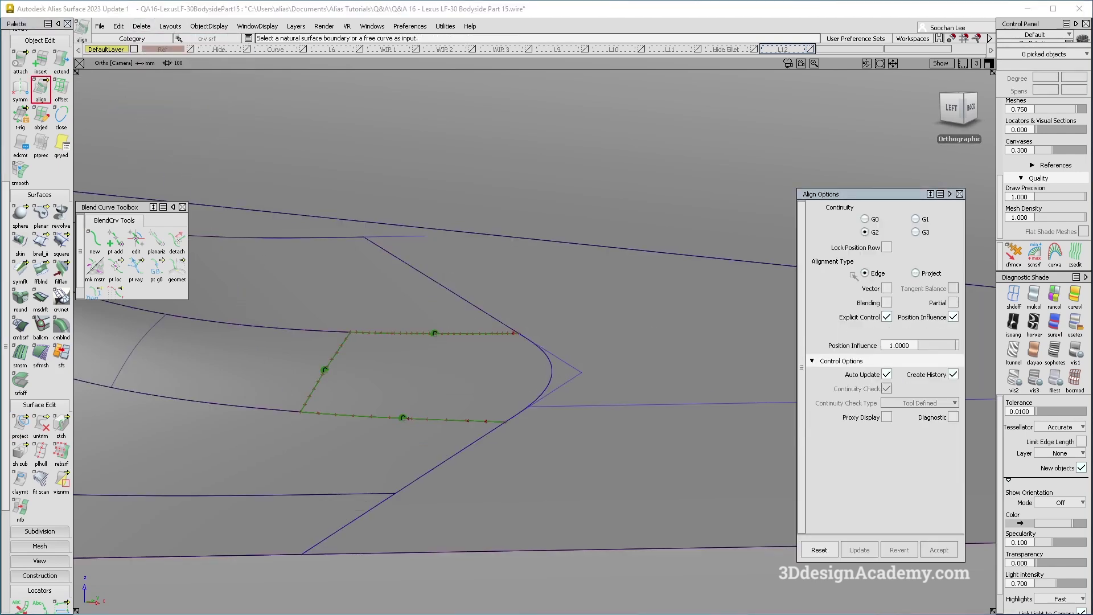
pyautogui.click(552, 375)
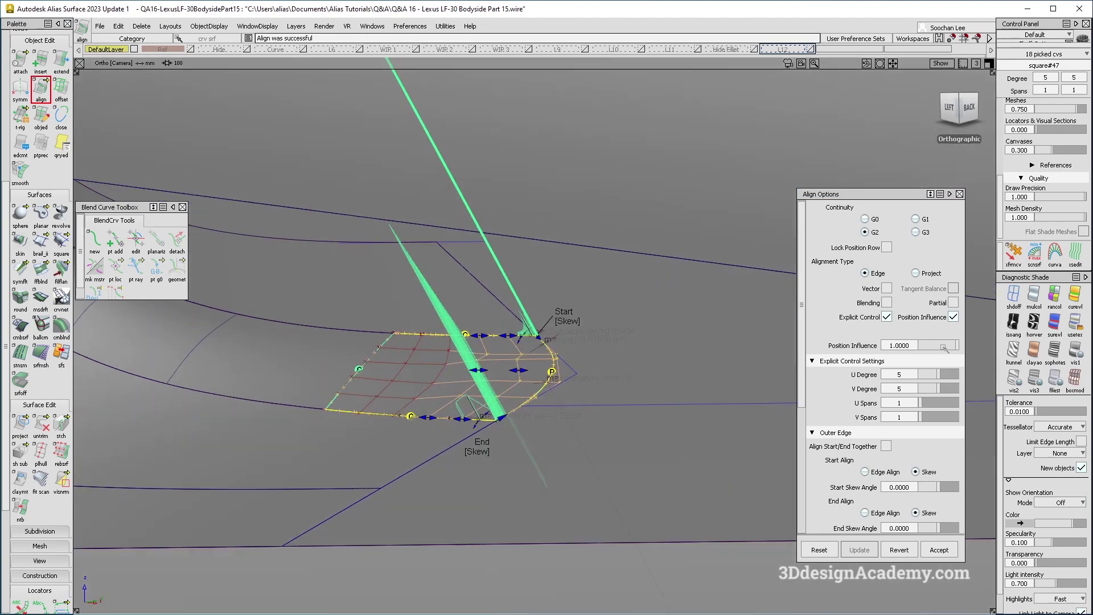
pyautogui.moveTo(944, 348); pyautogui.dragTo(911, 347)
pyautogui.keyDown('alt'); pyautogui.keyDown('shift'); pyautogui.moveTo(421, 330); pyautogui.dragTo(524, 336); pyautogui.keyUp('shift'); pyautogui.keyUp('alt')
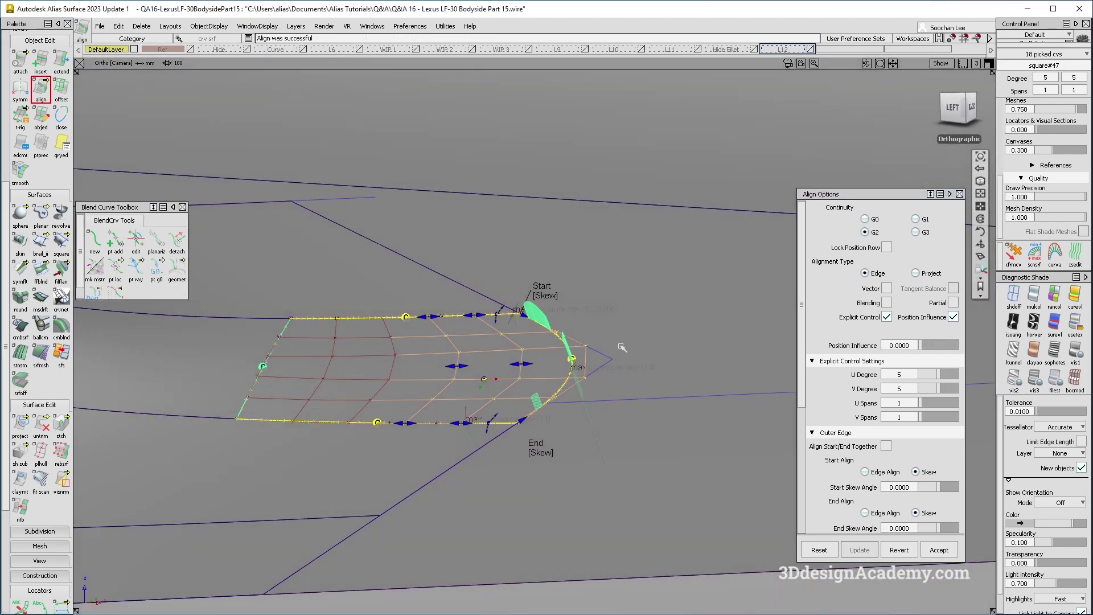
pyautogui.keyDown('alt'); pyautogui.keyDown('shift'); pyautogui.moveTo(612, 418); pyautogui.dragTo(545, 411); pyautogui.keyUp('shift'); pyautogui.keyUp('alt')
pyautogui.click(940, 550)
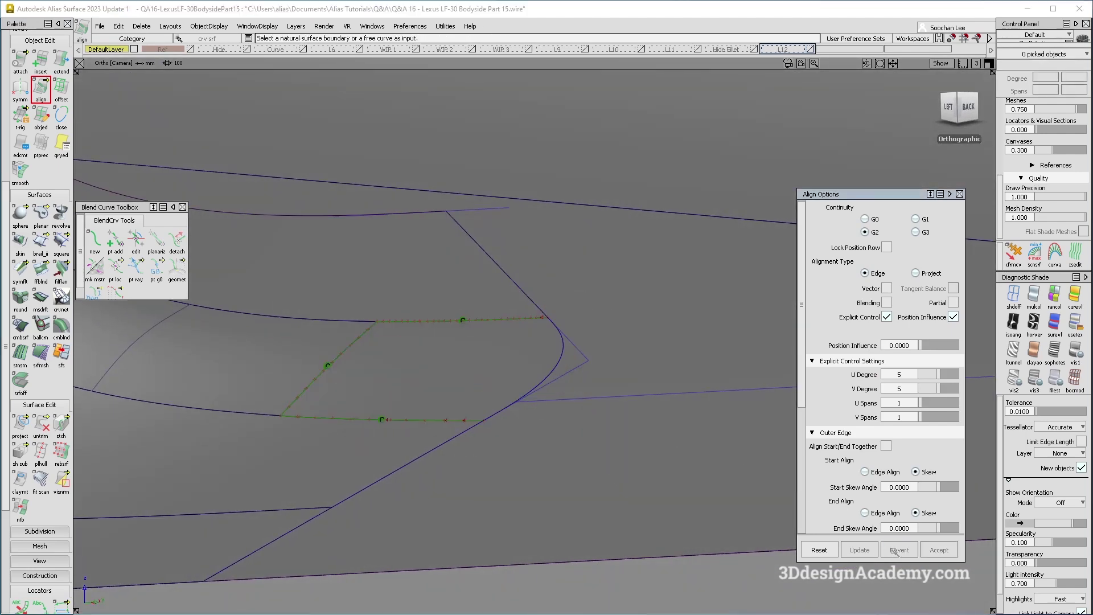
# Delete the existing curves on surface around the patch's rounded end on the body side surface
pyautogui.keyDown('alt'); pyautogui.keyDown('shift'); pyautogui.moveTo(454, 322); pyautogui.dragTo(489, 381); pyautogui.keyUp('shift'); pyautogui.keyUp('alt')
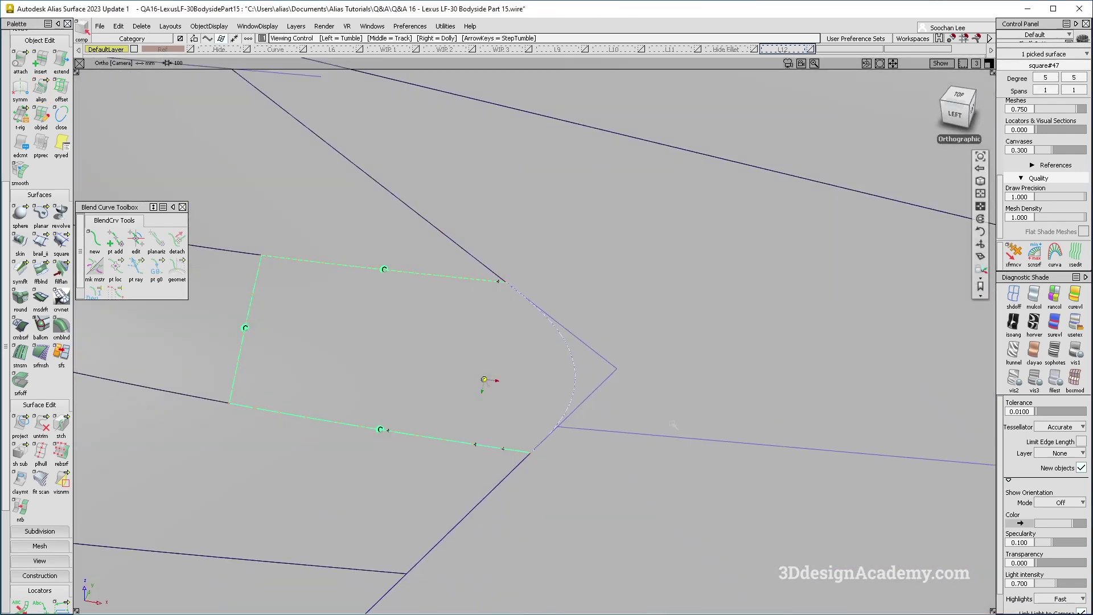
pyautogui.click(662, 433)
pyautogui.moveTo(608, 349); pyautogui.dragTo(615, 379)
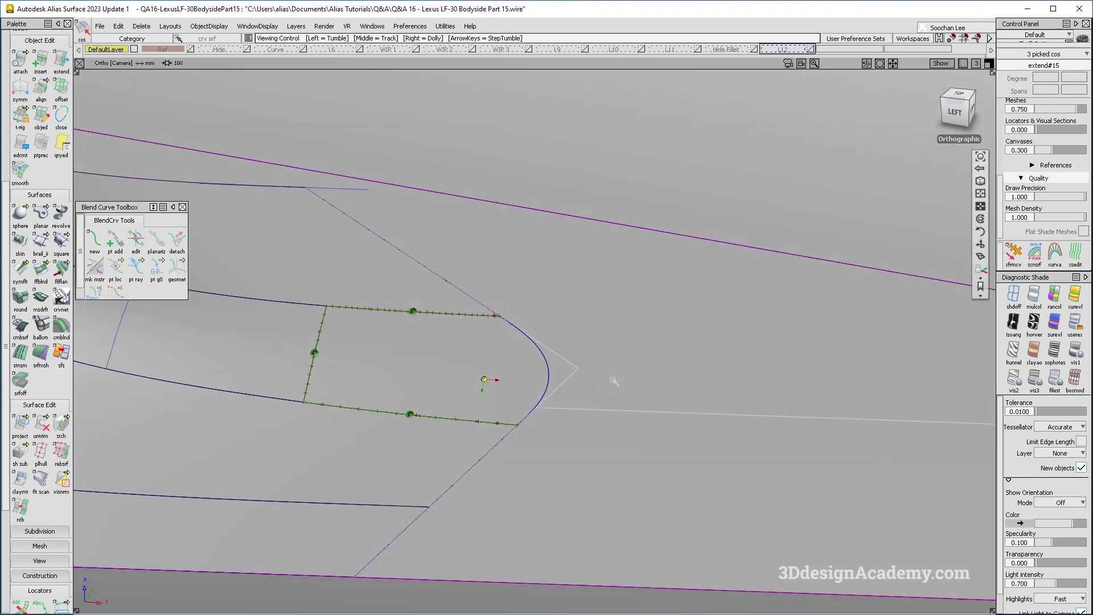
pyautogui.press('Delete')
pyautogui.press('Return')
pyautogui.keyDown('alt'); pyautogui.keyDown('shift'); pyautogui.moveTo(539, 347); pyautogui.dragTo(556, 388, button='right'); pyautogui.keyUp('shift'); pyautogui.keyUp('alt')
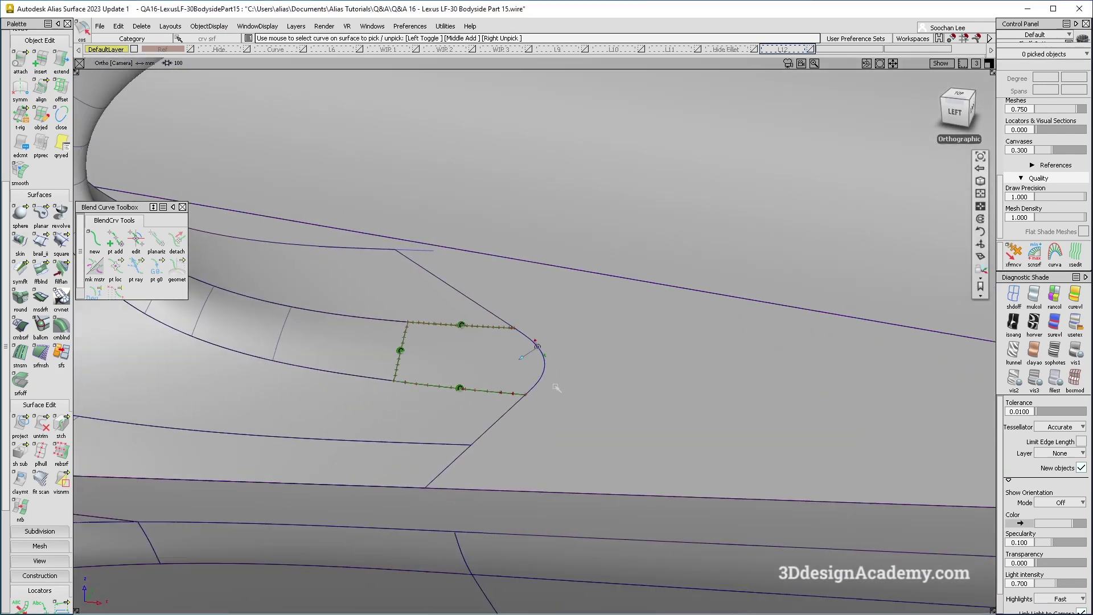
# Project the patch's rounded end edge and the adjoining recess edges onto the body side surface as curves on surface with the View vector
pyautogui.scroll(-5, 44, 374)
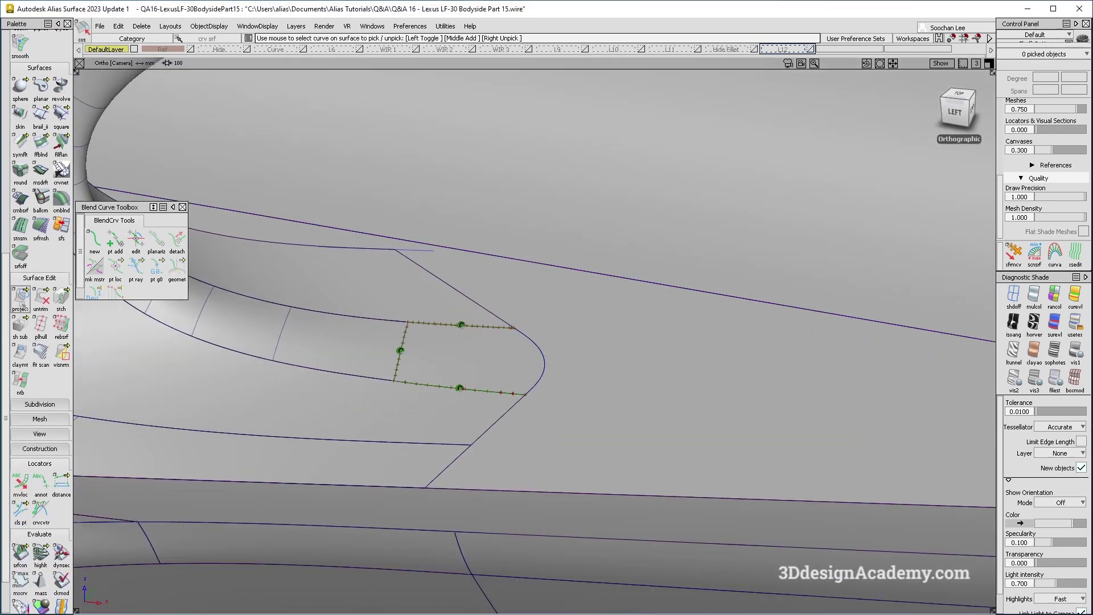
pyautogui.click(21, 301)
pyautogui.click(517, 412)
pyautogui.press('space')
pyautogui.click(511, 394)
pyautogui.press('space')
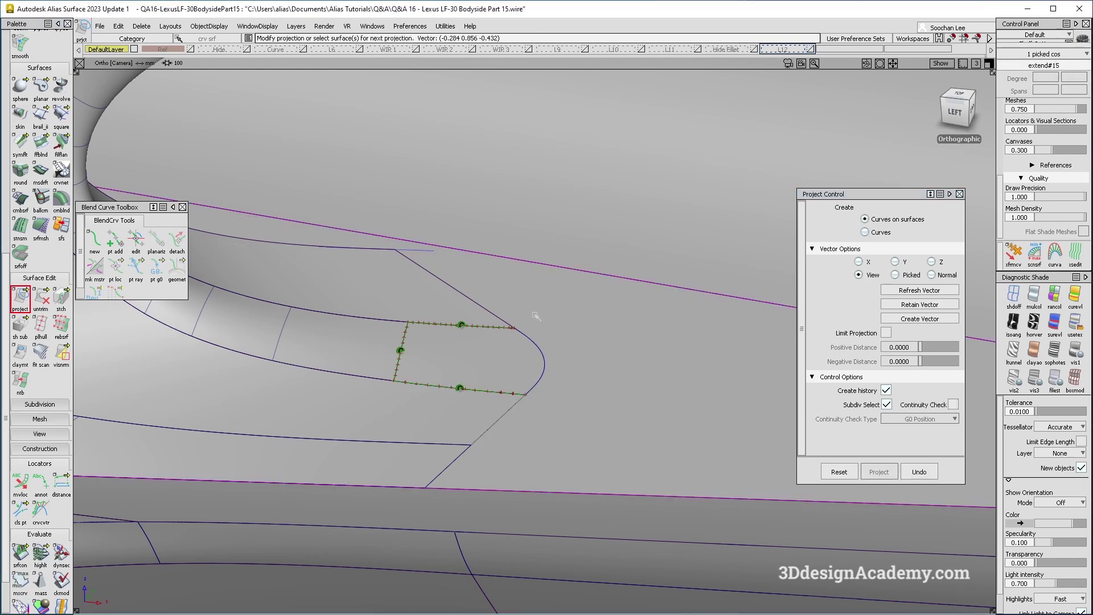
pyautogui.click(535, 316)
pyautogui.press('space')
pyautogui.click(491, 315)
pyautogui.press('space')
pyautogui.keyDown('ctrl'); pyautogui.keyDown('shift'); pyautogui.moveTo(465, 463); pyautogui.dragTo(464, 490); pyautogui.keyUp('shift'); pyautogui.keyUp('ctrl')
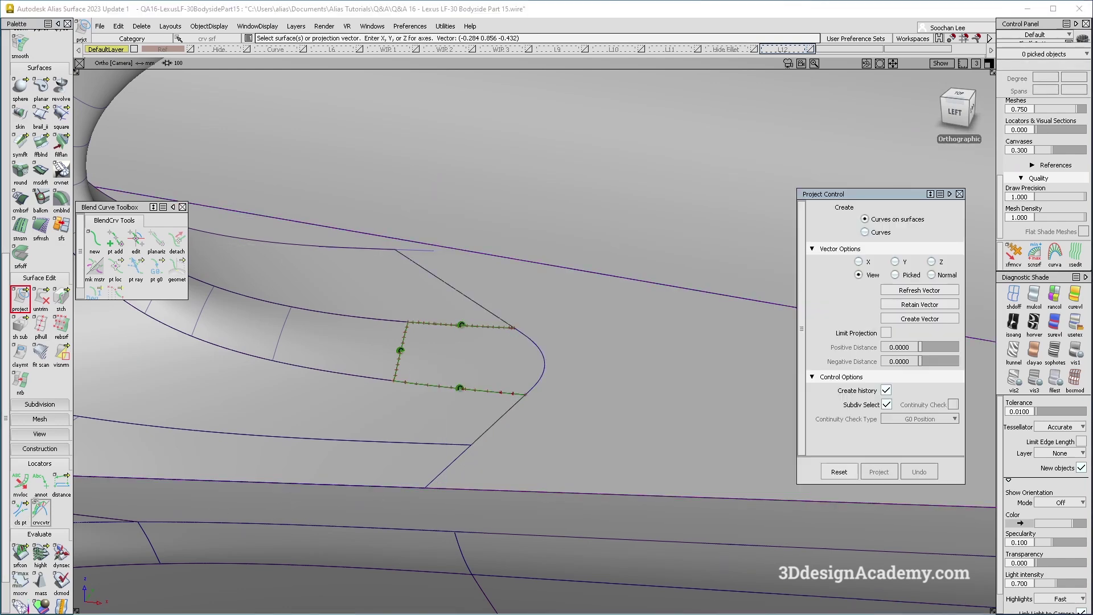
# Trim the body side surface along the projected curves with Extend enabled, keeping the region outside the recess
pyautogui.click(40, 297)
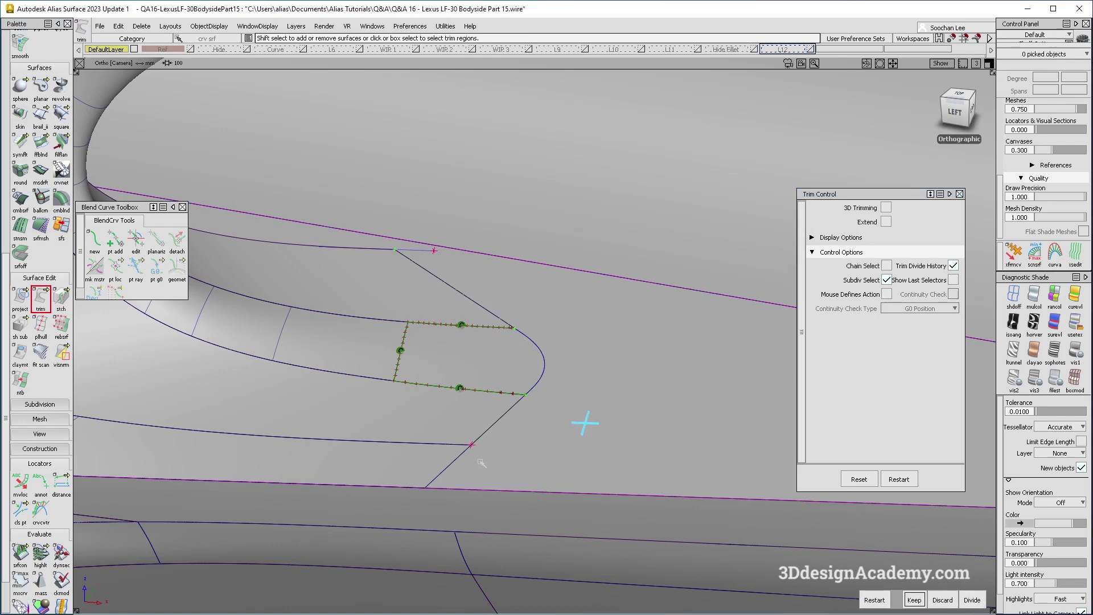
pyautogui.click(886, 221)
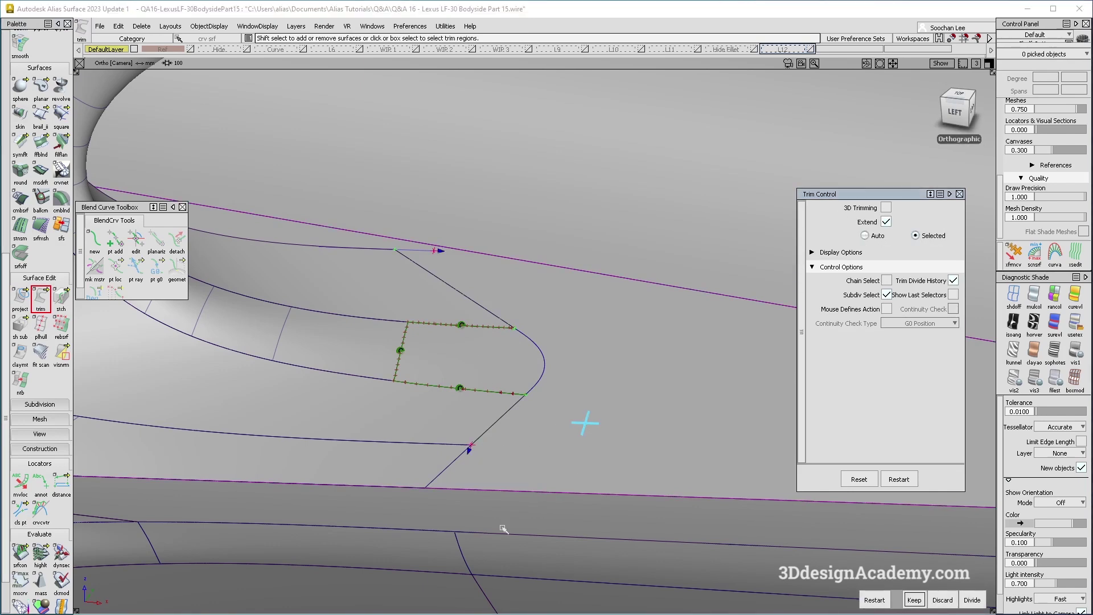
pyautogui.press('space')
pyautogui.press('space')
pyautogui.keyDown('alt'); pyautogui.keyDown('shift'); pyautogui.moveTo(477, 454); pyautogui.dragTo(436, 344); pyautogui.keyUp('shift'); pyautogui.keyUp('alt')
pyautogui.moveTo(519, 466)
pyautogui.keyDown('ctrl'); pyautogui.keyDown('shift'); pyautogui.mouseDown()
pyautogui.moveTo(514, 354)
pyautogui.moveTo(496, 376)
pyautogui.moveTo(545, 408)
pyautogui.mouseUp(); pyautogui.keyUp('shift'); pyautogui.keyUp('ctrl')
pyautogui.keyDown('alt'); pyautogui.keyDown('shift'); pyautogui.moveTo(533, 353); pyautogui.dragTo(624, 350, button='right'); pyautogui.keyUp('shift'); pyautogui.keyUp('alt')
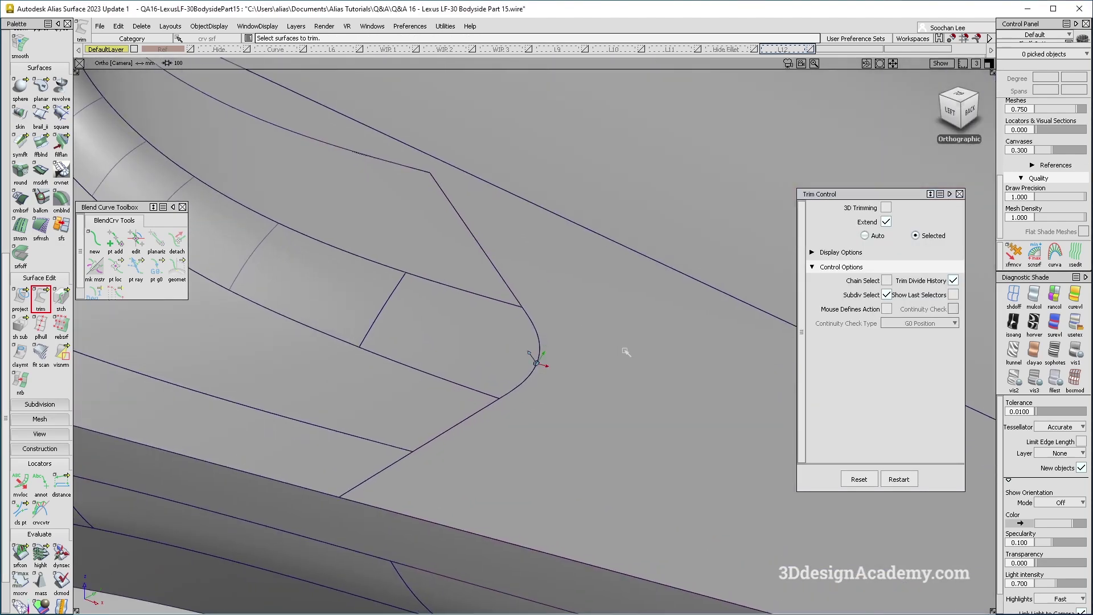
# Check surface continuity across the patch's rounded end edge against the trimmed body side surface
pyautogui.keyDown('alt'); pyautogui.keyDown('shift'); pyautogui.moveTo(551, 395); pyautogui.dragTo(647, 367, button='right'); pyautogui.keyUp('shift'); pyautogui.keyUp('alt')
pyautogui.keyDown('alt'); pyautogui.keyDown('shift'); pyautogui.moveTo(494, 441); pyautogui.dragTo(484, 405); pyautogui.keyUp('shift'); pyautogui.keyUp('alt')
pyautogui.doubleClick(21, 552)
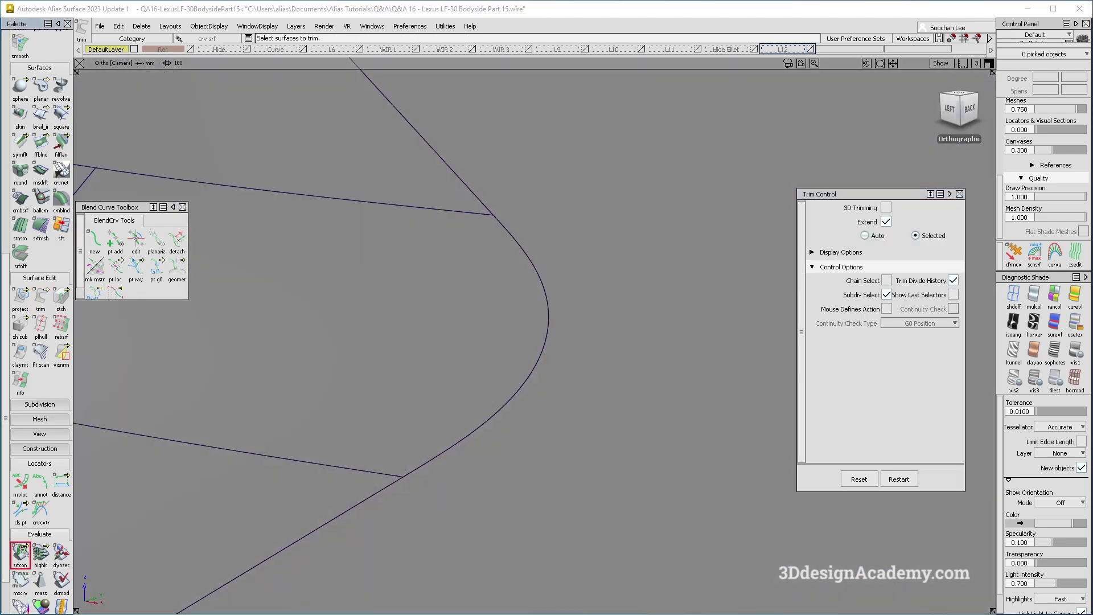
pyautogui.click(636, 381)
pyautogui.click(545, 347)
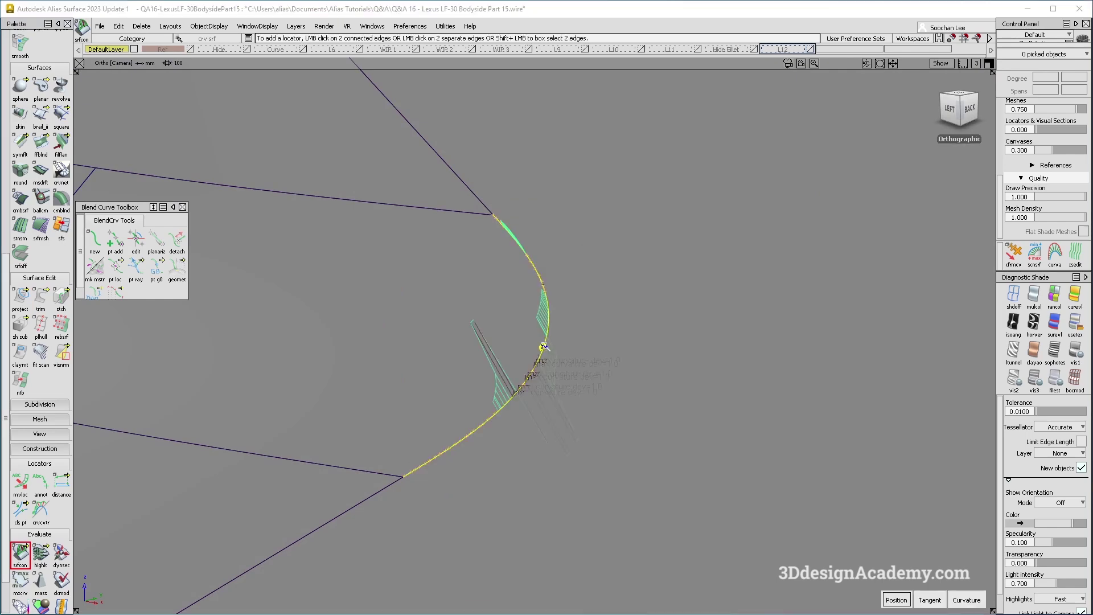
pyautogui.keyDown('alt'); pyautogui.keyDown('shift'); pyautogui.moveTo(546, 348); pyautogui.dragTo(515, 368, button='right'); pyautogui.keyUp('shift'); pyautogui.keyUp('alt')
pyautogui.keyDown('alt'); pyautogui.keyDown('shift'); pyautogui.moveTo(570, 410); pyautogui.dragTo(612, 439); pyautogui.keyUp('shift'); pyautogui.keyUp('alt')
pyautogui.moveTo(627, 465)
pyautogui.keyDown('ctrl'); pyautogui.keyDown('shift'); pyautogui.mouseDown()
pyautogui.moveTo(618, 354)
pyautogui.moveTo(570, 345)
pyautogui.moveTo(575, 370)
pyautogui.mouseUp(); pyautogui.keyUp('shift'); pyautogui.keyUp('ctrl')
# Turn off diagnostic shading and clear the continuity locator from the patch's rounded end
pyautogui.click(1014, 296)
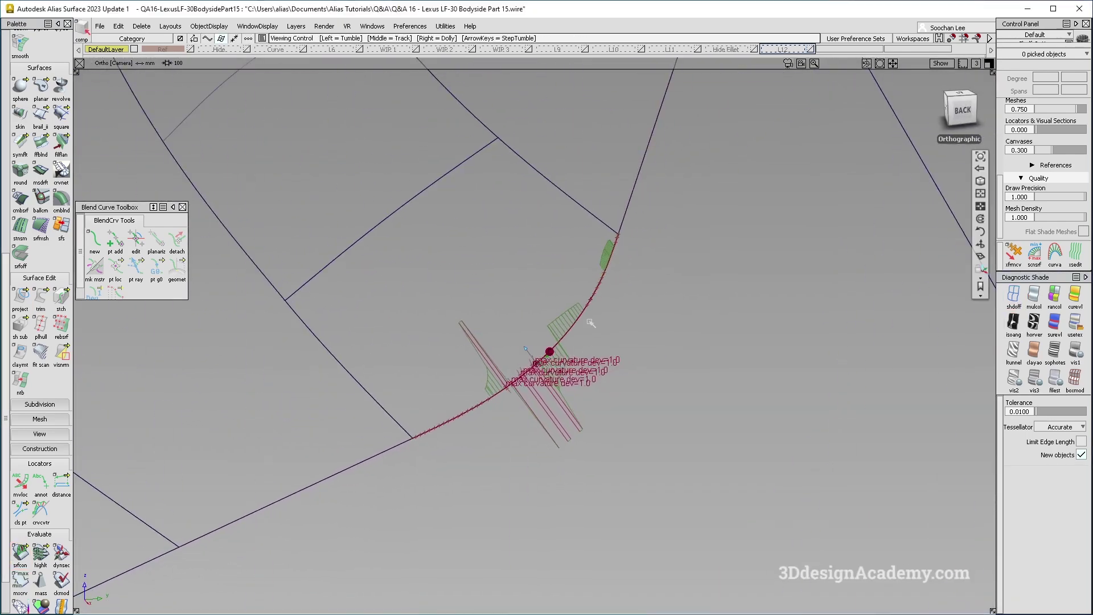
pyautogui.keyDown('alt'); pyautogui.keyDown('shift'); pyautogui.moveTo(591, 323); pyautogui.dragTo(951, 351); pyautogui.keyUp('shift'); pyautogui.keyUp('alt')
pyautogui.click(353, 287)
pyautogui.keyDown('ctrl'); pyautogui.keyDown('shift'); pyautogui.moveTo(256, 243); pyautogui.dragTo(420, 403, button='right'); pyautogui.keyUp('shift'); pyautogui.keyUp('ctrl')
pyautogui.moveTo(420, 403)
pyautogui.keyDown('alt'); pyautogui.keyDown('shift'); pyautogui.mouseDown()
pyautogui.moveTo(688, 350)
pyautogui.moveTo(601, 342)
pyautogui.mouseUp(); pyautogui.keyUp('shift'); pyautogui.keyUp('alt')
pyautogui.keyDown('alt'); pyautogui.keyDown('shift'); pyautogui.moveTo(600, 342); pyautogui.dragTo(781, 330, button='right'); pyautogui.keyUp('shift'); pyautogui.keyUp('alt')
pyautogui.keyDown('ctrl'); pyautogui.keyDown('shift'); pyautogui.moveTo(540, 495); pyautogui.dragTo(574, 282); pyautogui.keyUp('shift'); pyautogui.keyUp('ctrl')
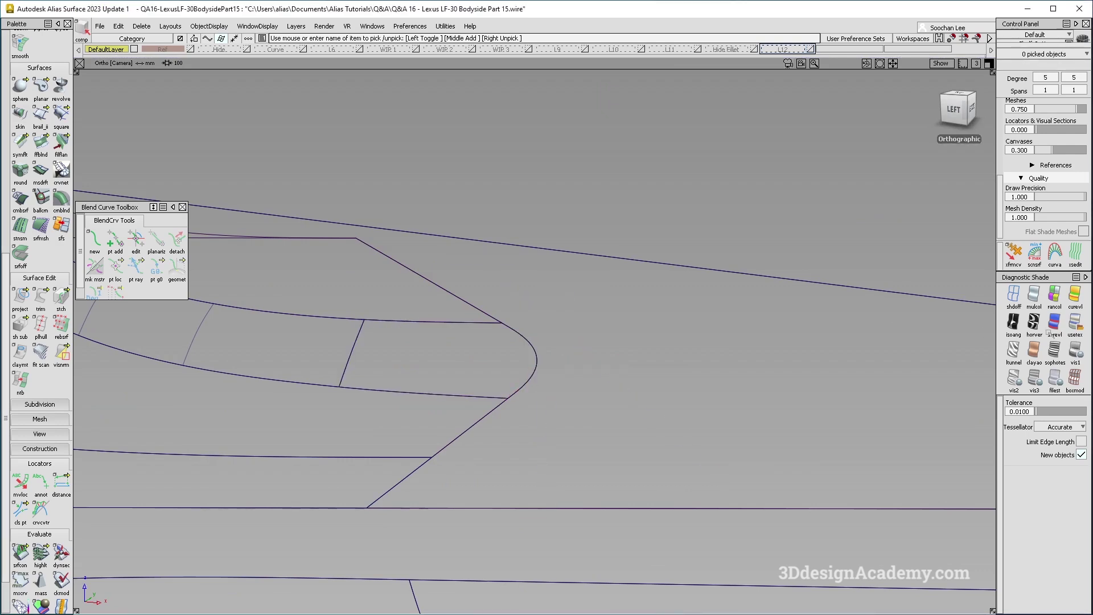
# Apply user-texture diagnostic shading with the Showroom map and examine the highlights over the whole body side
pyautogui.click(1075, 324)
pyautogui.hotkey('alt', 'm')
pyautogui.moveTo(595, 398)
pyautogui.keyDown('alt'); pyautogui.keyDown('shift'); pyautogui.mouseDown()
pyautogui.moveTo(476, 456)
pyautogui.moveTo(486, 492)
pyautogui.moveTo(556, 487)
pyautogui.moveTo(588, 386)
pyautogui.moveTo(655, 330)
pyautogui.moveTo(512, 220)
pyautogui.moveTo(672, 313)
pyautogui.moveTo(659, 324)
pyautogui.mouseUp(); pyautogui.keyUp('shift'); pyautogui.keyUp('alt')
pyautogui.keyDown('alt'); pyautogui.keyDown('shift'); pyautogui.moveTo(659, 324); pyautogui.dragTo(484, 317, button='right'); pyautogui.keyUp('shift'); pyautogui.keyUp('alt')
pyautogui.keyDown('alt'); pyautogui.keyDown('shift'); pyautogui.moveTo(586, 347); pyautogui.dragTo(686, 357, button='middle'); pyautogui.keyUp('shift'); pyautogui.keyUp('alt')
pyautogui.keyDown('alt'); pyautogui.keyDown('shift'); pyautogui.moveTo(685, 356); pyautogui.dragTo(399, 245, button='right'); pyautogui.keyUp('shift'); pyautogui.keyUp('alt')
pyautogui.keyDown('alt'); pyautogui.keyDown('shift'); pyautogui.moveTo(399, 245); pyautogui.dragTo(376, 259); pyautogui.keyUp('shift'); pyautogui.keyUp('alt')
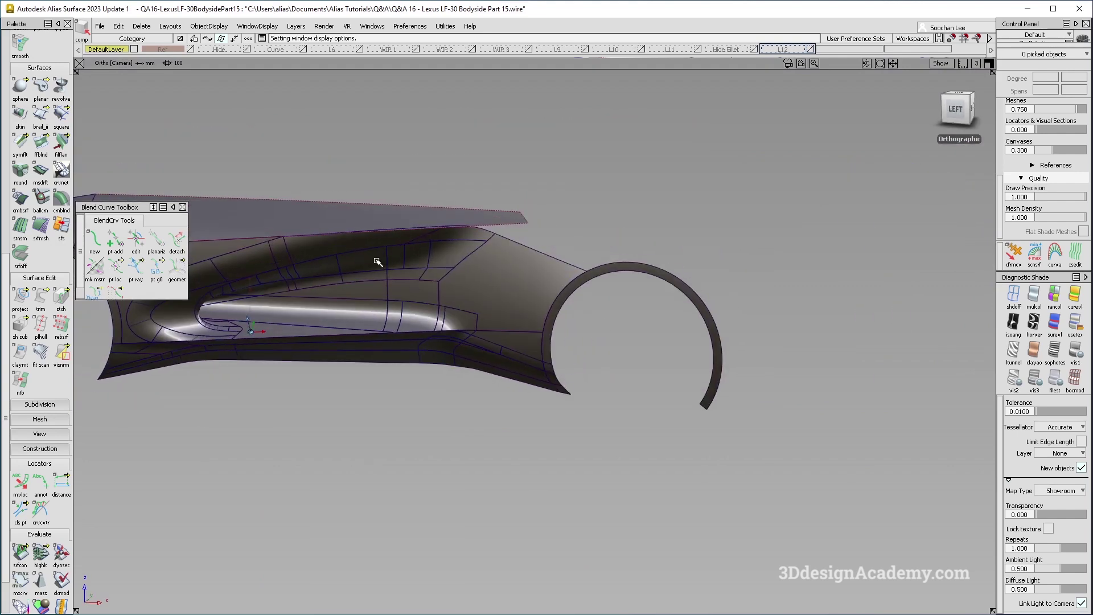
pyautogui.keyDown('alt'); pyautogui.keyDown('shift'); pyautogui.moveTo(376, 258); pyautogui.dragTo(624, 283, button='middle'); pyautogui.keyUp('shift'); pyautogui.keyUp('alt')
pyautogui.keyDown('alt'); pyautogui.keyDown('shift'); pyautogui.moveTo(396, 284); pyautogui.dragTo(473, 249, button='right'); pyautogui.keyUp('shift'); pyautogui.keyUp('alt')
pyautogui.keyDown('alt'); pyautogui.keyDown('shift'); pyautogui.moveTo(394, 278); pyautogui.dragTo(405, 256); pyautogui.keyUp('shift'); pyautogui.keyUp('alt')
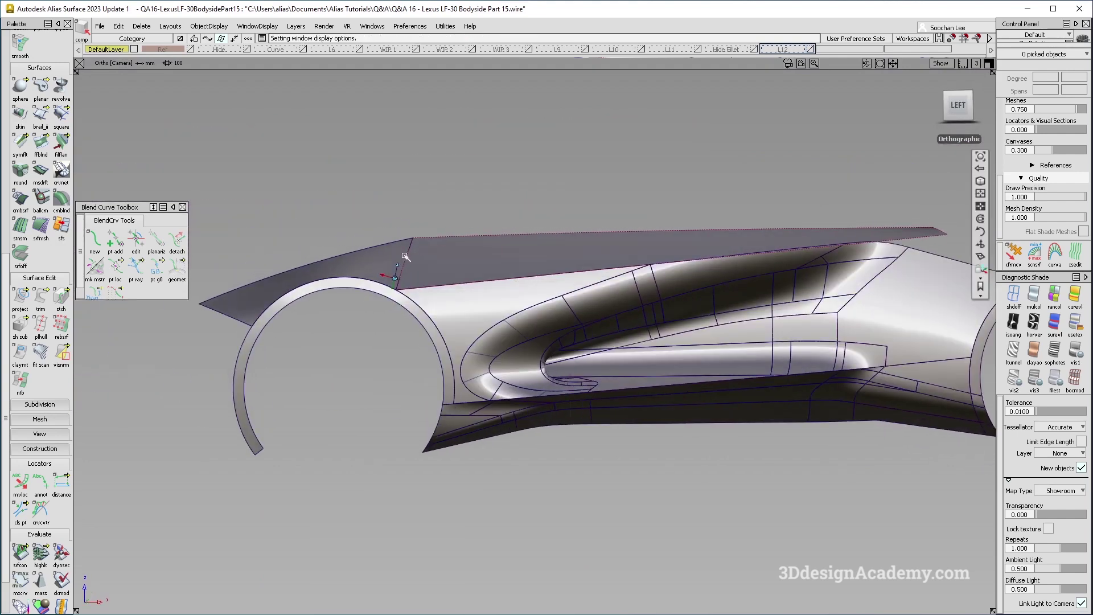
pyautogui.moveTo(663, 278)
pyautogui.keyDown('alt'); pyautogui.keyDown('shift'); pyautogui.mouseDown()
pyautogui.moveTo(408, 214)
pyautogui.moveTo(419, 261)
pyautogui.moveTo(311, 269)
pyautogui.mouseUp(); pyautogui.keyUp('shift'); pyautogui.keyUp('alt')
pyautogui.keyDown('alt'); pyautogui.keyDown('shift'); pyautogui.moveTo(311, 268); pyautogui.dragTo(469, 245, button='middle'); pyautogui.keyUp('shift'); pyautogui.keyUp('alt')
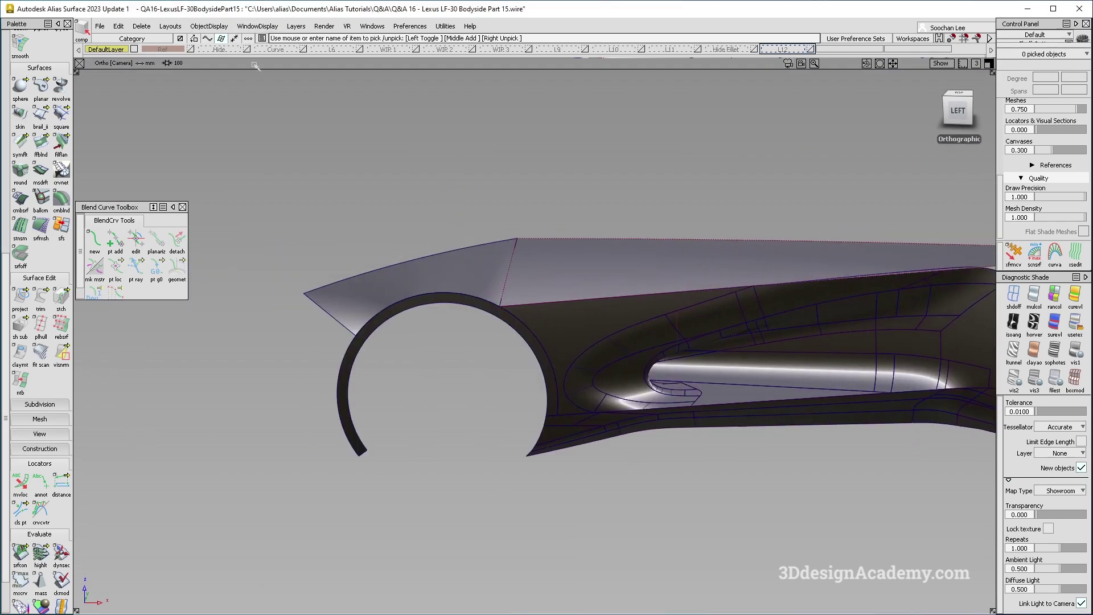
# Show the Ref layer and compare the front fender and wheel arch surfaces with the reference image
pyautogui.click(191, 49)
pyautogui.keyDown('alt'); pyautogui.keyDown('shift'); pyautogui.moveTo(505, 291); pyautogui.dragTo(520, 269); pyautogui.keyUp('shift'); pyautogui.keyUp('alt')
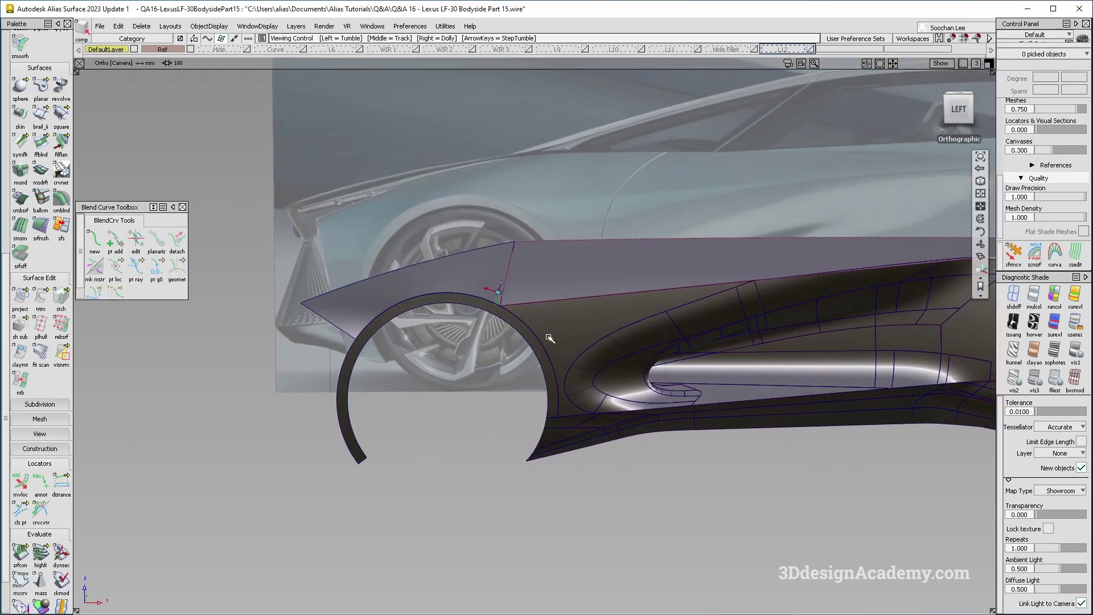
pyautogui.keyDown('alt'); pyautogui.keyDown('shift'); pyautogui.moveTo(516, 279); pyautogui.dragTo(418, 237, button='right'); pyautogui.keyUp('shift'); pyautogui.keyUp('alt')
pyautogui.keyDown('alt'); pyautogui.keyDown('shift'); pyautogui.moveTo(556, 227); pyautogui.dragTo(571, 352); pyautogui.keyUp('shift'); pyautogui.keyUp('alt')
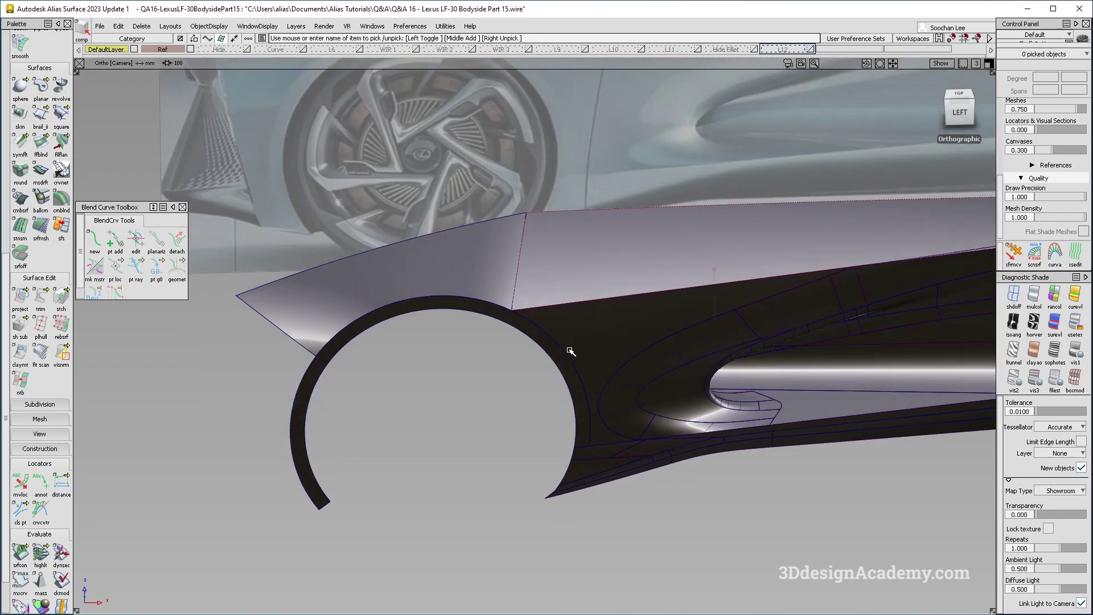
pyautogui.keyDown('alt'); pyautogui.keyDown('shift'); pyautogui.moveTo(569, 258); pyautogui.dragTo(426, 294); pyautogui.keyUp('shift'); pyautogui.keyUp('alt')
pyautogui.keyDown('ctrl'); pyautogui.keyDown('shift'); pyautogui.moveTo(425, 295); pyautogui.dragTo(439, 395); pyautogui.keyUp('shift'); pyautogui.keyUp('ctrl')
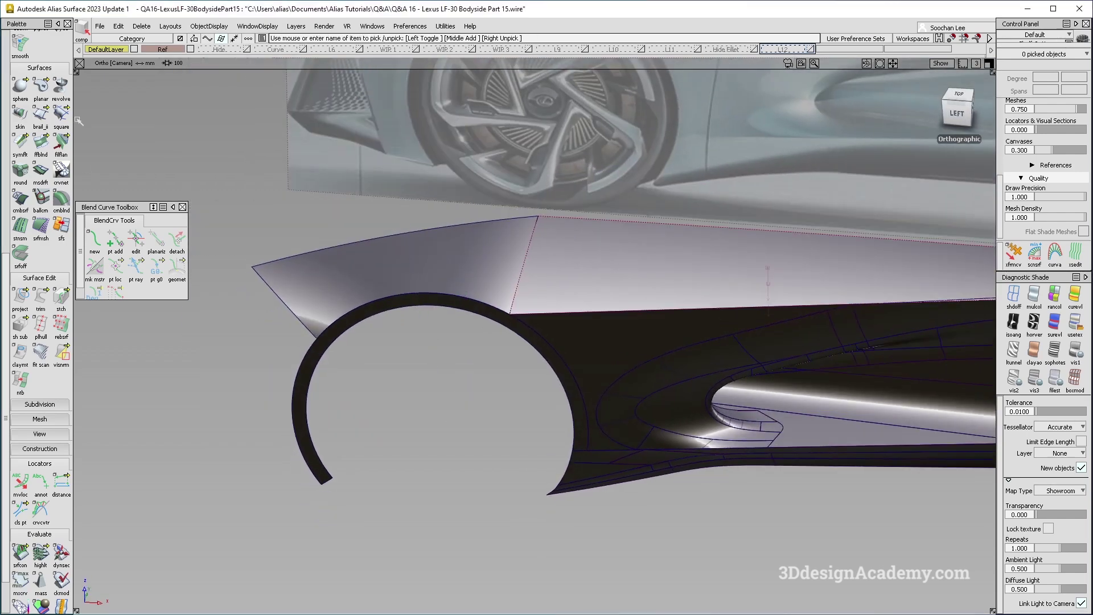
# Try an Arc (Chord) G2 surface fillet between the fender and shoulder surfaces with chordal length 200 and form factor 1, and undo it
pyautogui.click(20, 144)
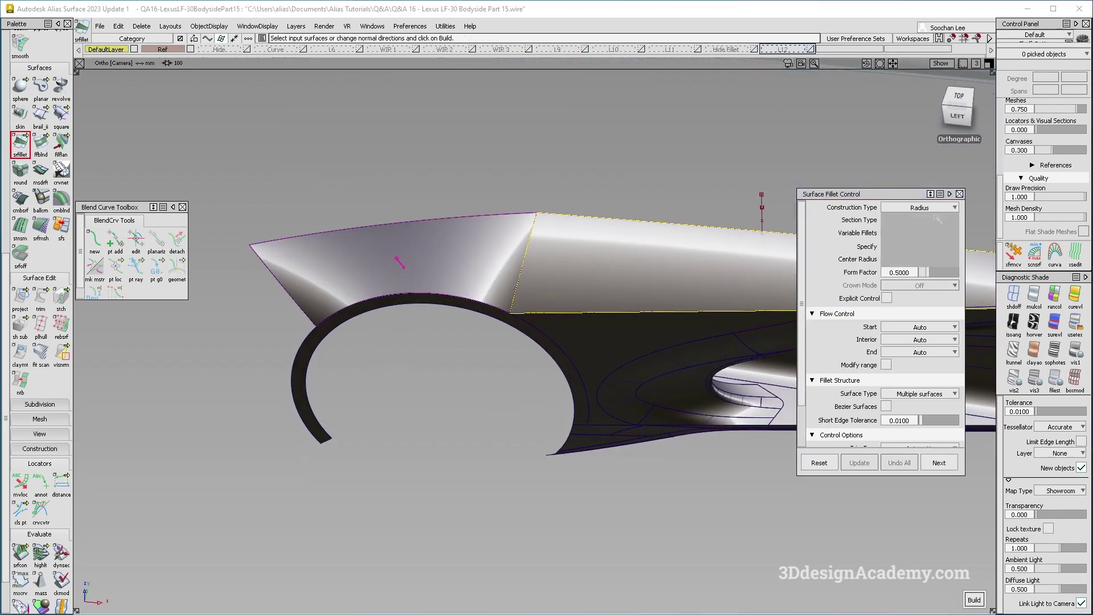
pyautogui.click(934, 207)
pyautogui.click(941, 221)
pyautogui.click(940, 221)
pyautogui.click(942, 273)
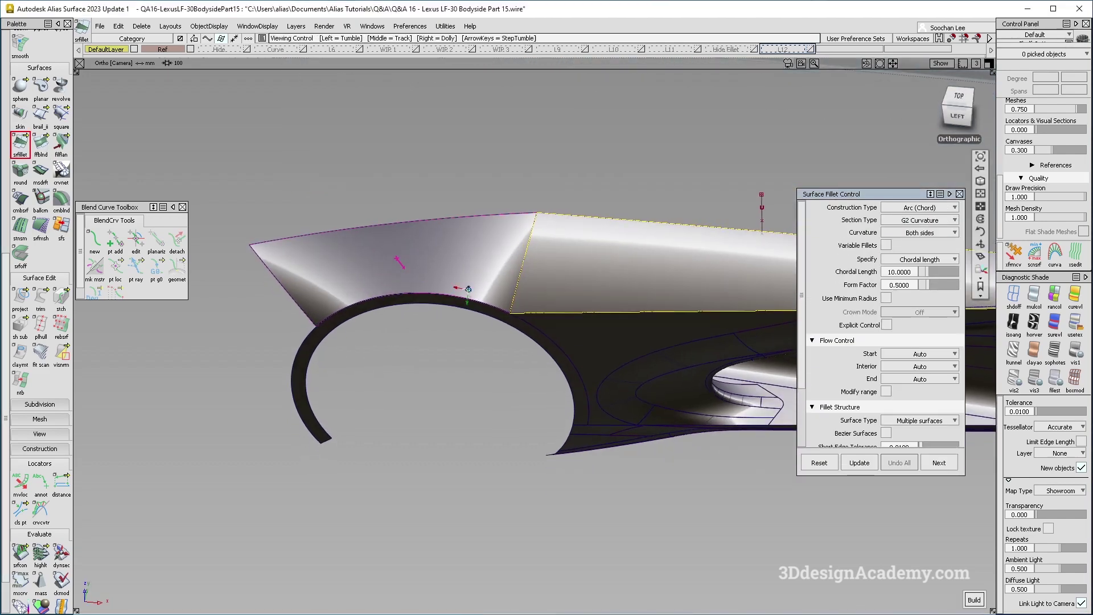
pyautogui.keyDown('alt'); pyautogui.keyDown('shift'); pyautogui.moveTo(535, 288); pyautogui.dragTo(669, 221); pyautogui.keyUp('shift'); pyautogui.keyUp('alt')
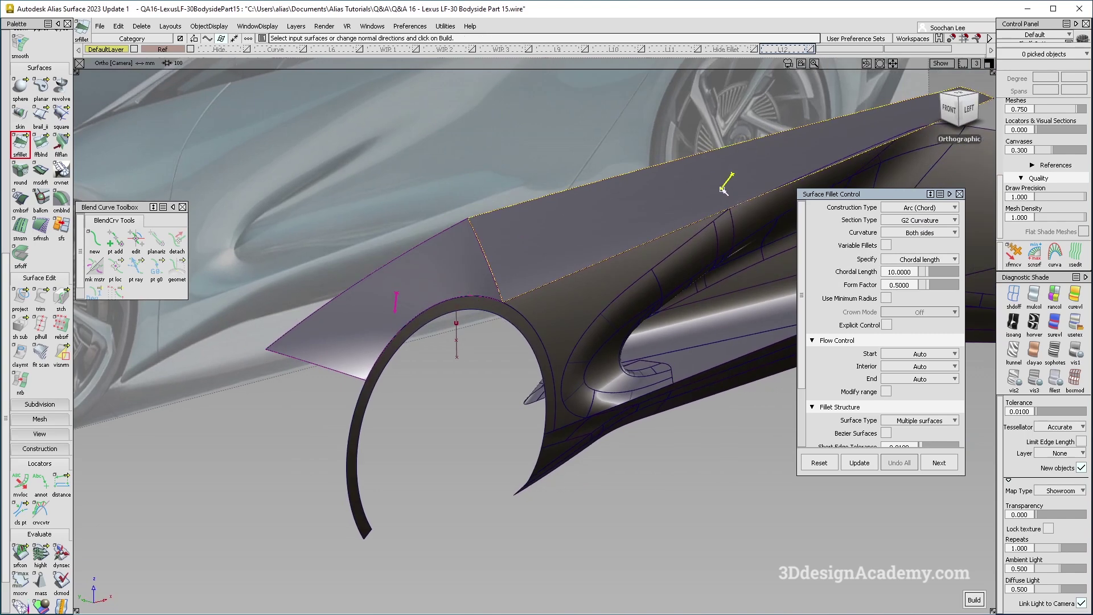
pyautogui.keyDown('alt'); pyautogui.keyDown('shift'); pyautogui.moveTo(410, 312); pyautogui.dragTo(342, 310); pyautogui.keyUp('shift'); pyautogui.keyUp('alt')
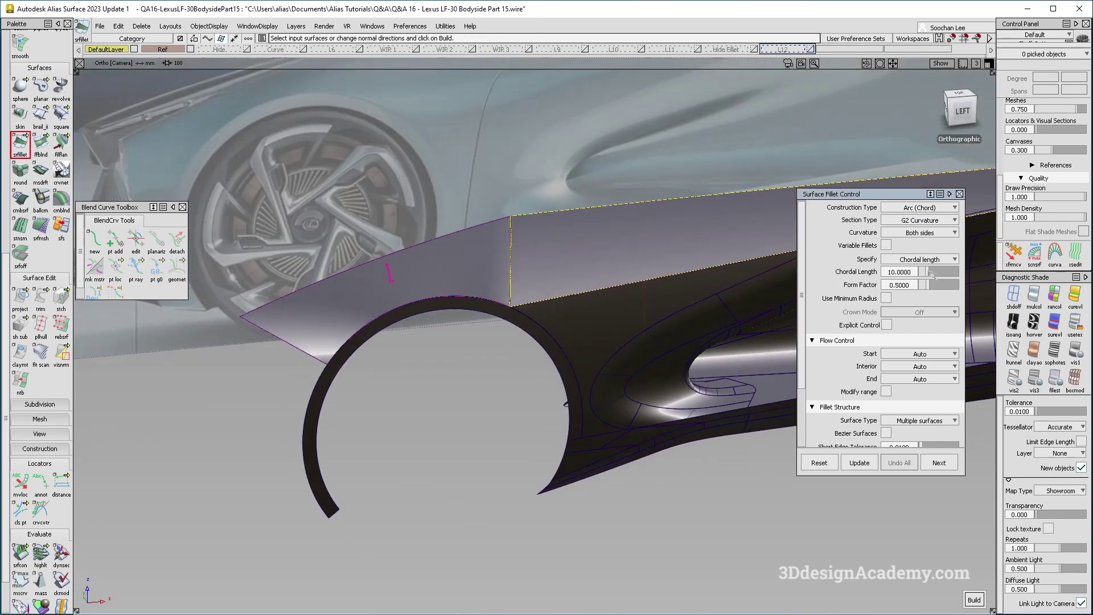
pyautogui.click(892, 272)
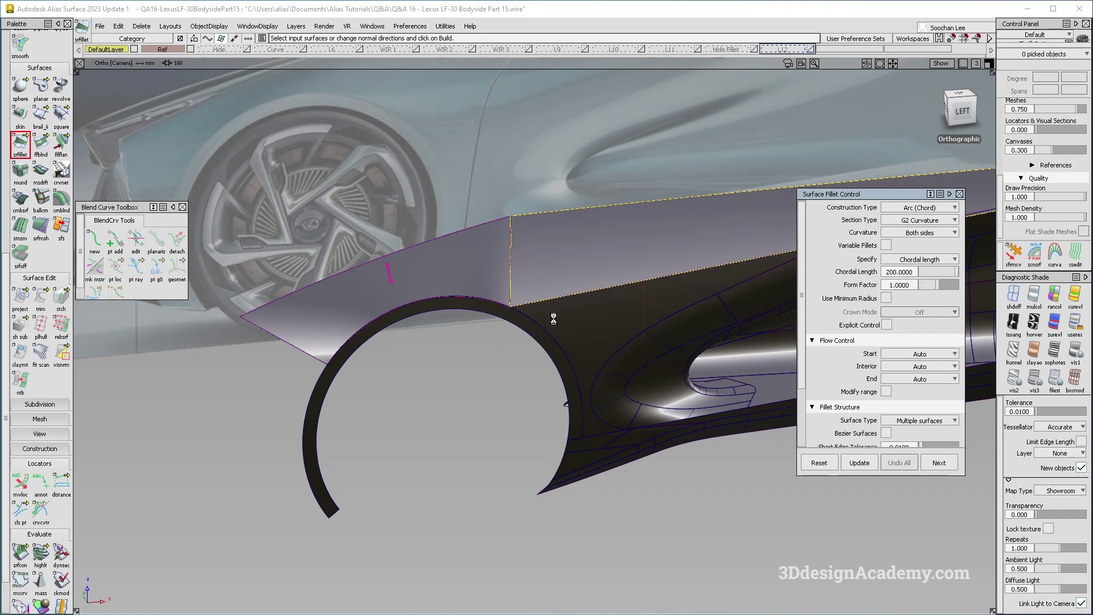
pyautogui.moveTo(564, 299)
pyautogui.keyDown('alt'); pyautogui.keyDown('shift'); pyautogui.mouseDown()
pyautogui.moveTo(517, 306)
pyautogui.moveTo(497, 344)
pyautogui.moveTo(590, 253)
pyautogui.moveTo(582, 291)
pyautogui.mouseUp(); pyautogui.keyUp('shift'); pyautogui.keyUp('alt')
pyautogui.click(898, 463)
# Set the Extend tool to the Extrapolate type with Merge enabled
pyautogui.keyDown('alt'); pyautogui.keyDown('shift'); pyautogui.moveTo(555, 200); pyautogui.dragTo(544, 266); pyautogui.keyUp('shift'); pyautogui.keyUp('alt')
pyautogui.keyDown('ctrl'); pyautogui.keyDown('shift'); pyautogui.moveTo(608, 212); pyautogui.dragTo(558, 267); pyautogui.keyUp('shift'); pyautogui.keyUp('ctrl')
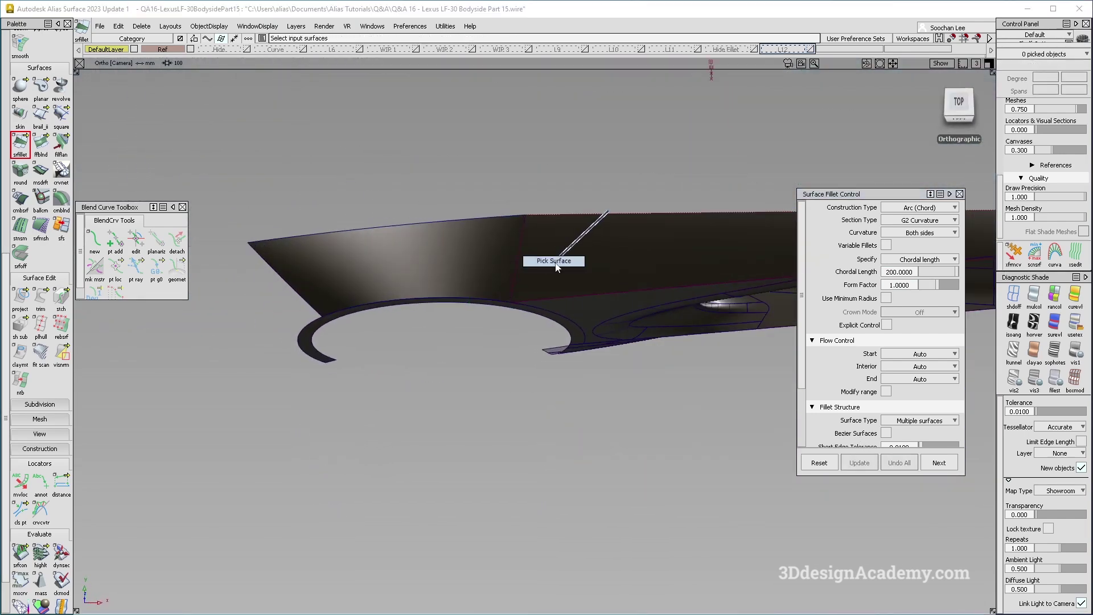
pyautogui.keyDown('ctrl'); pyautogui.keyDown('shift'); pyautogui.moveTo(515, 195); pyautogui.dragTo(598, 315); pyautogui.keyUp('shift'); pyautogui.keyUp('ctrl')
pyautogui.keyDown('alt'); pyautogui.keyDown('shift'); pyautogui.moveTo(498, 345); pyautogui.dragTo(313, 361); pyautogui.keyUp('shift'); pyautogui.keyUp('alt')
pyautogui.moveTo(28, 104); pyautogui.dragTo(31, 273, button='middle')
pyautogui.doubleClick(61, 103)
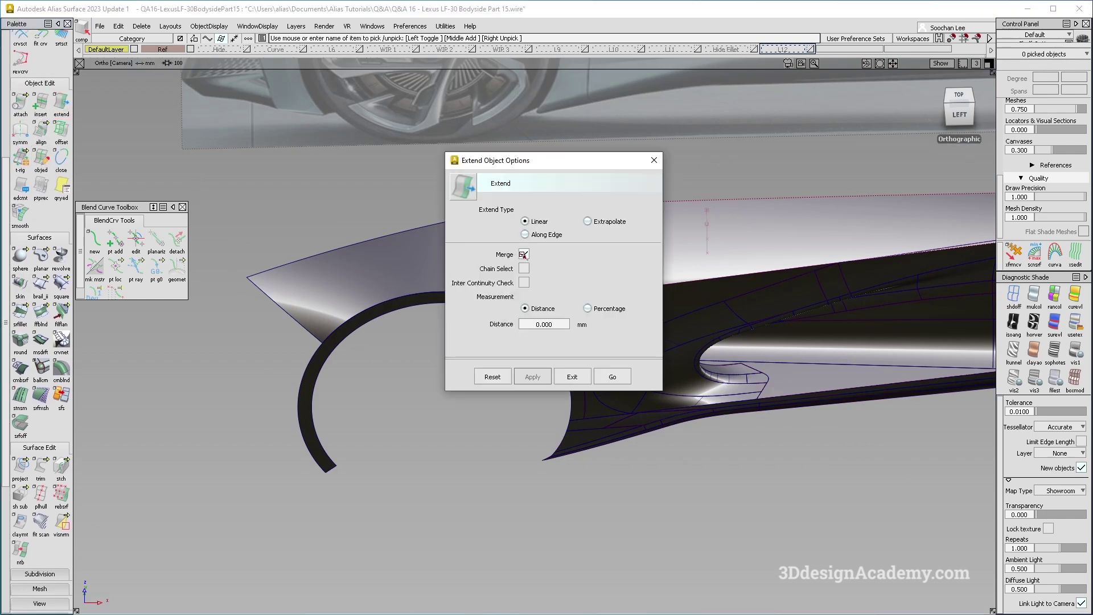
pyautogui.click(524, 255)
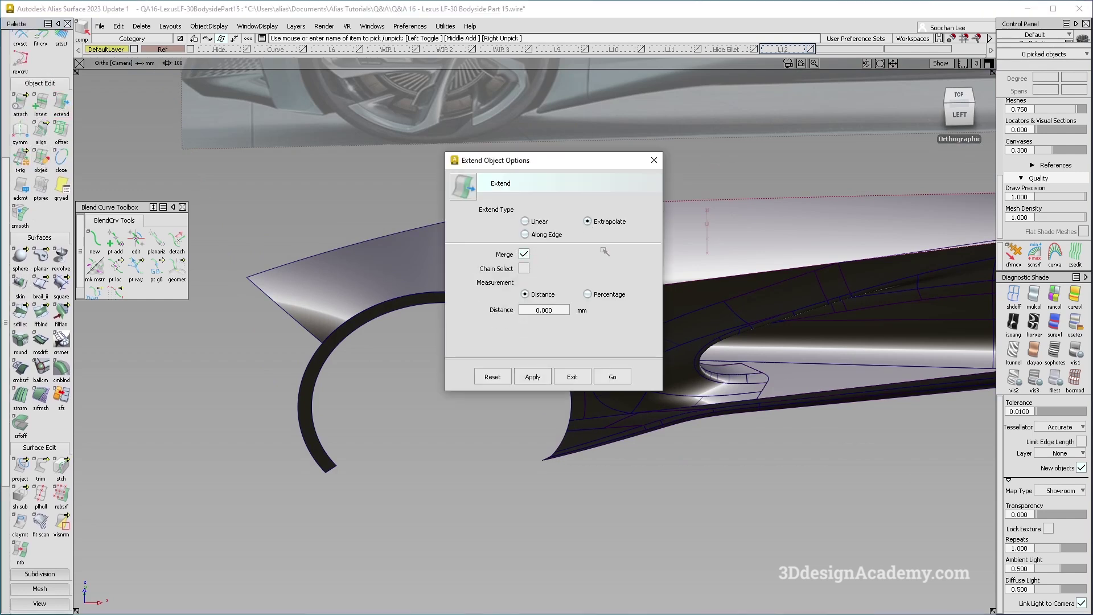
pyautogui.click(612, 377)
# Extend the front fender surface and the adjoining shoulder surface past their shared edge, the shoulder surface by about 58 mm
pyautogui.click(519, 255)
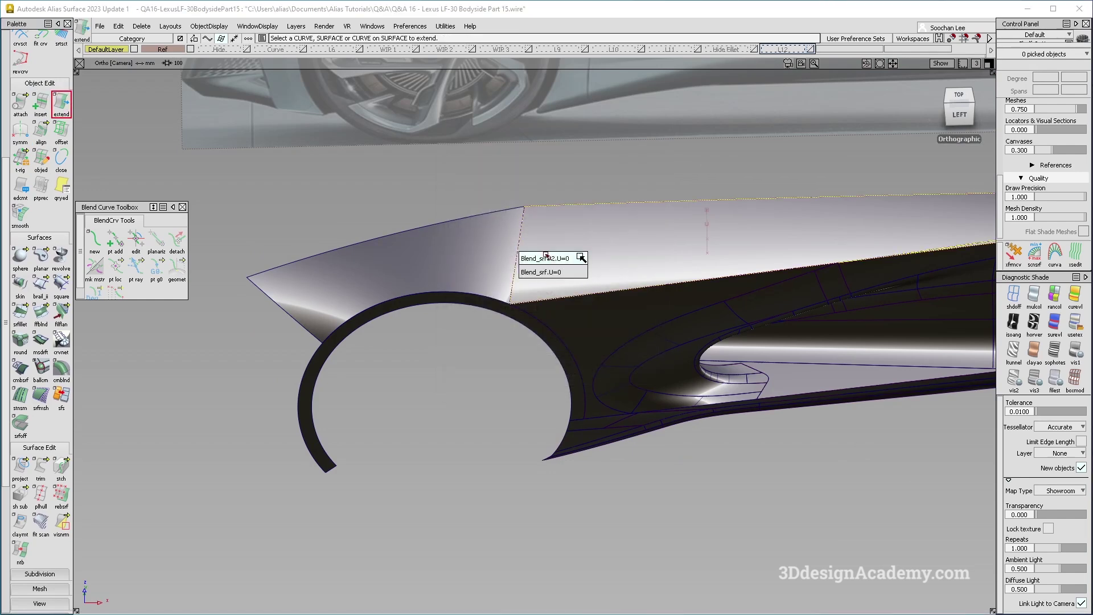
pyautogui.click(546, 272)
pyautogui.moveTo(559, 262); pyautogui.dragTo(565, 266)
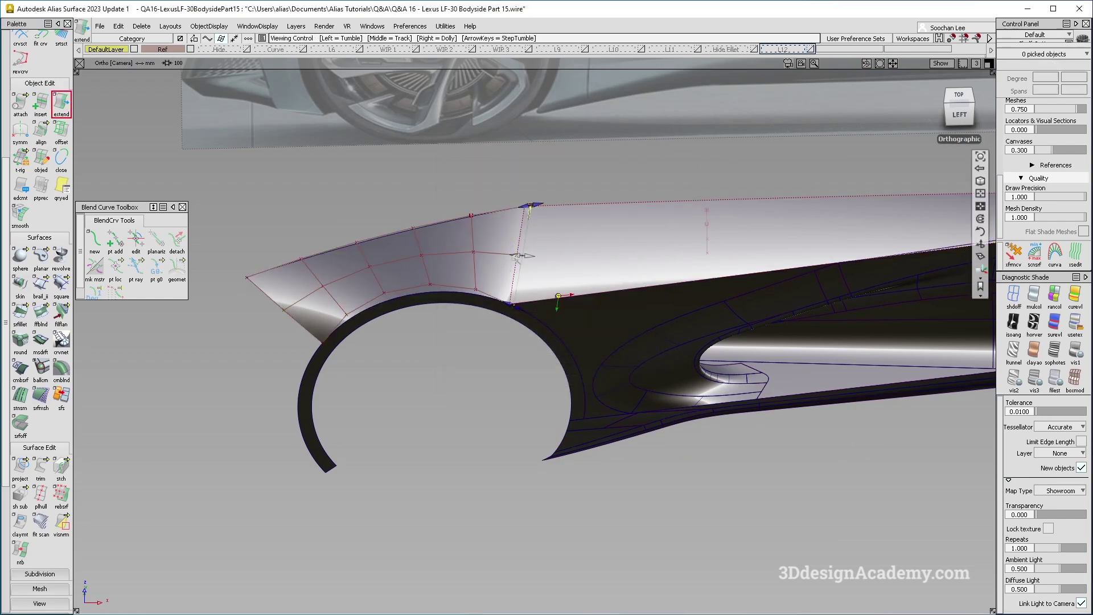
pyautogui.keyDown('alt'); pyautogui.keyDown('shift'); pyautogui.moveTo(517, 258); pyautogui.dragTo(500, 182, button='right'); pyautogui.keyUp('shift'); pyautogui.keyUp('alt')
pyautogui.moveTo(525, 255); pyautogui.dragTo(499, 230)
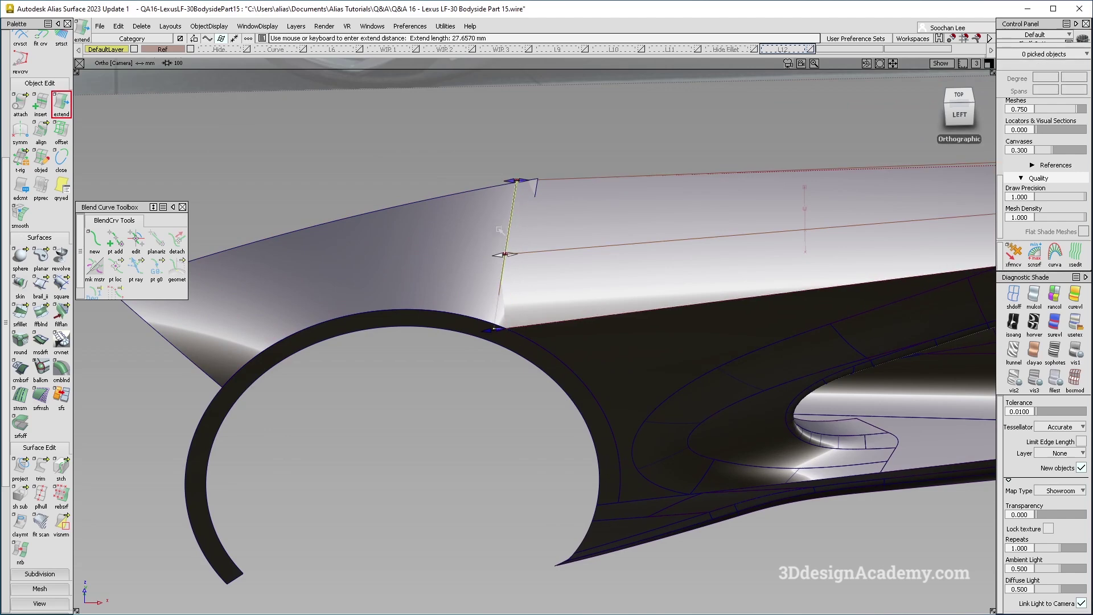
pyautogui.keyDown('alt'); pyautogui.keyDown('shift'); pyautogui.moveTo(575, 224); pyautogui.dragTo(583, 221); pyautogui.keyUp('shift'); pyautogui.keyUp('alt')
pyautogui.moveTo(578, 218); pyautogui.dragTo(435, 191)
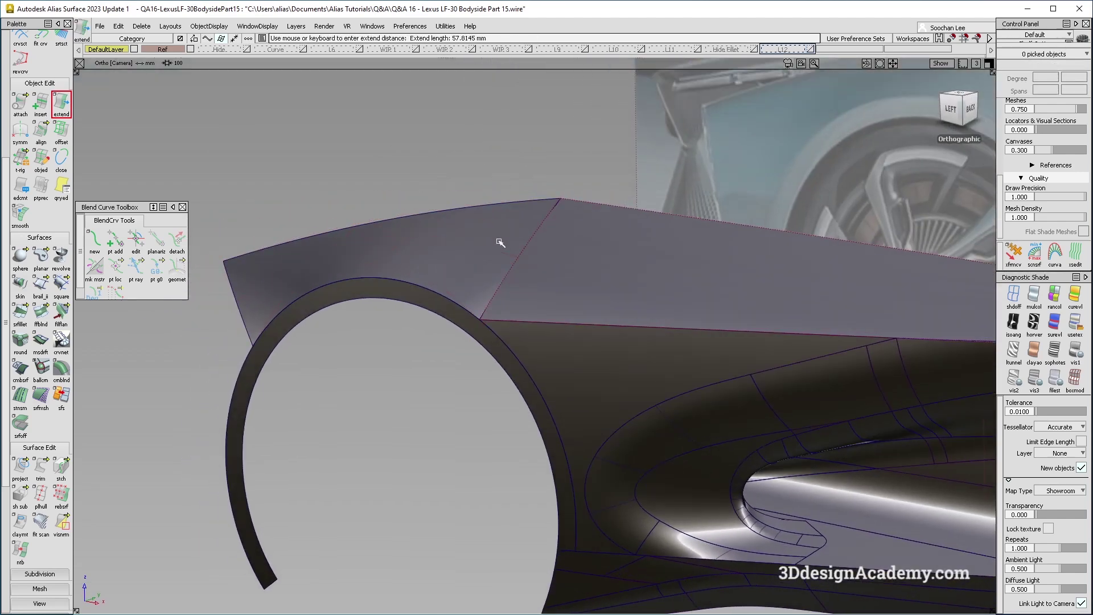
# Align the front fender surface's rear edge to the shoulder surface with G0 continuity, Edge alignment type and Blending turned on
pyautogui.keyDown('alt'); pyautogui.keyDown('shift'); pyautogui.moveTo(501, 242); pyautogui.dragTo(458, 273); pyautogui.keyUp('shift'); pyautogui.keyUp('alt')
pyautogui.click(450, 214)
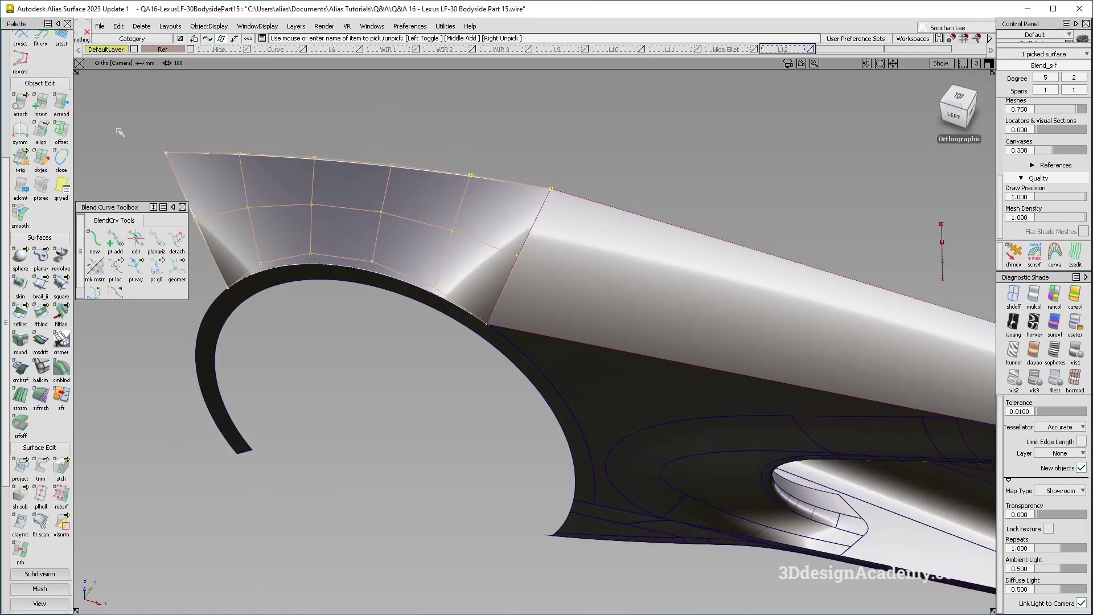
pyautogui.doubleClick(40, 131)
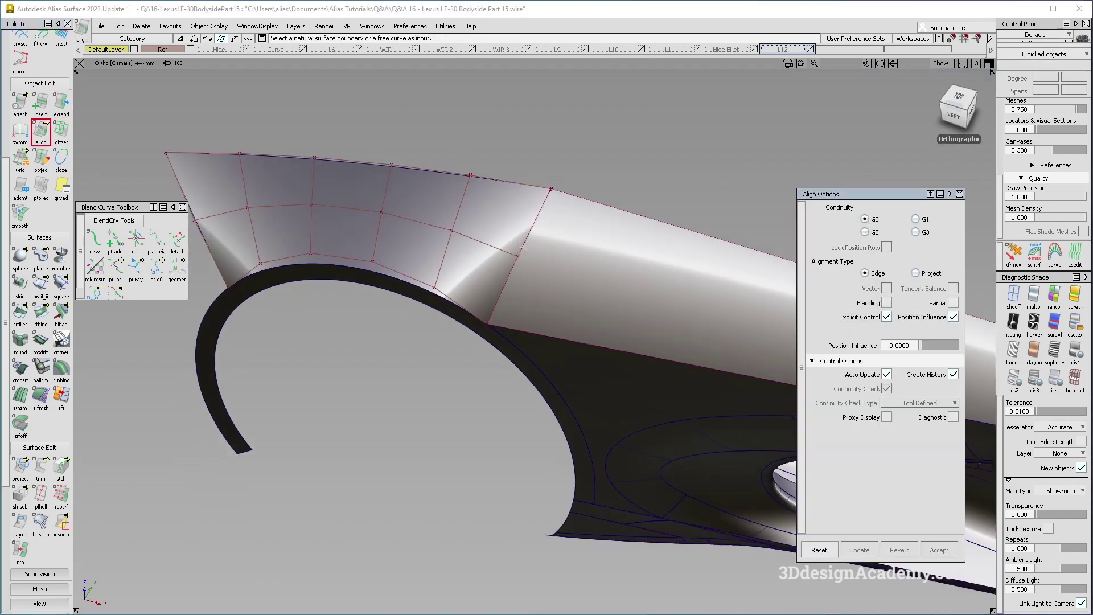
pyautogui.click(530, 259)
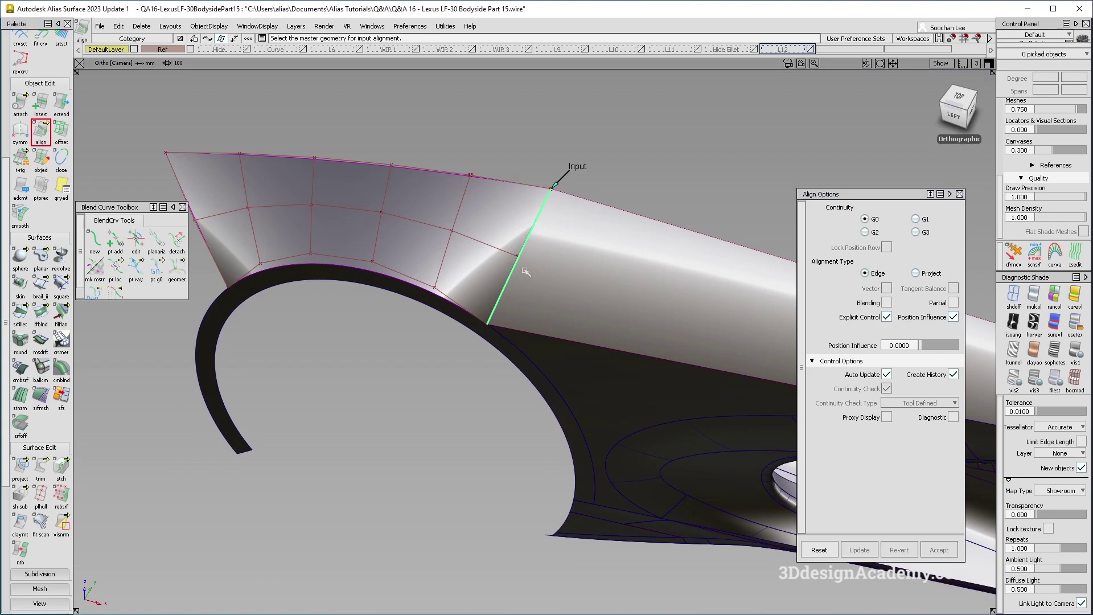
pyautogui.click(526, 273)
pyautogui.click(533, 265)
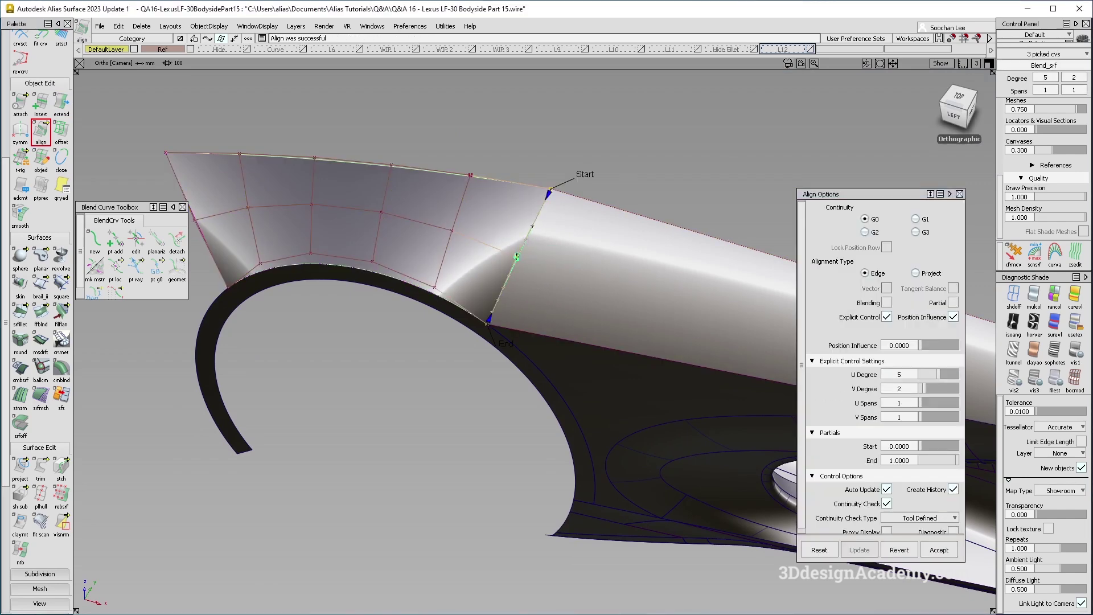
pyautogui.keyDown('alt'); pyautogui.keyDown('shift'); pyautogui.moveTo(561, 308); pyautogui.dragTo(618, 308); pyautogui.keyUp('shift'); pyautogui.keyUp('alt')
pyautogui.click(888, 303)
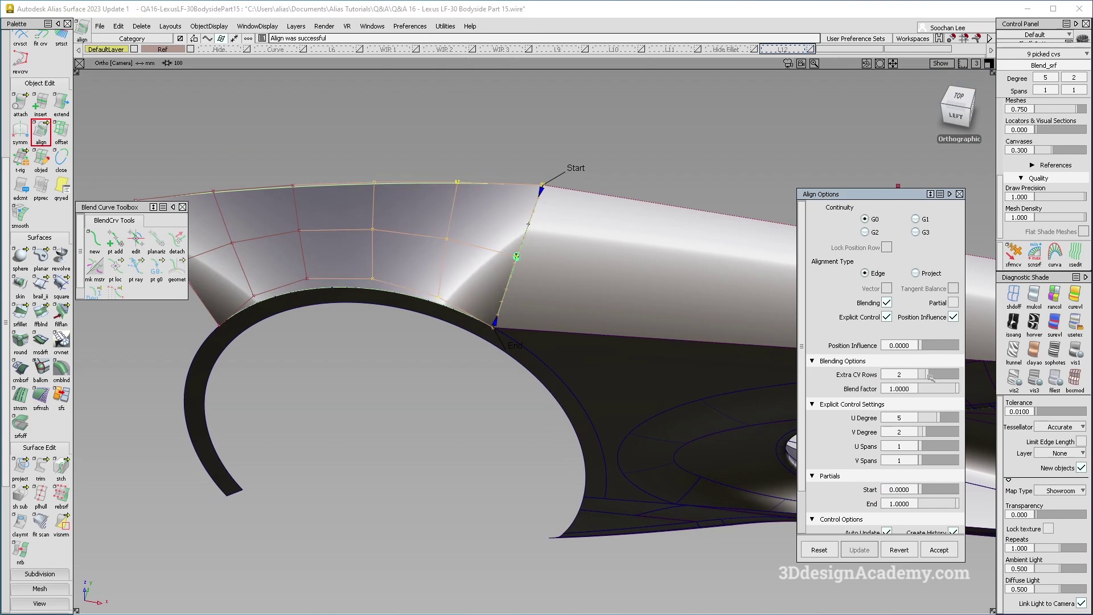
pyautogui.keyDown('alt'); pyautogui.keyDown('shift'); pyautogui.moveTo(481, 521); pyautogui.dragTo(474, 459); pyautogui.keyUp('shift'); pyautogui.keyUp('alt')
pyautogui.keyDown('ctrl'); pyautogui.keyDown('shift'); pyautogui.moveTo(421, 279); pyautogui.dragTo(466, 261); pyautogui.keyUp('shift'); pyautogui.keyUp('ctrl')
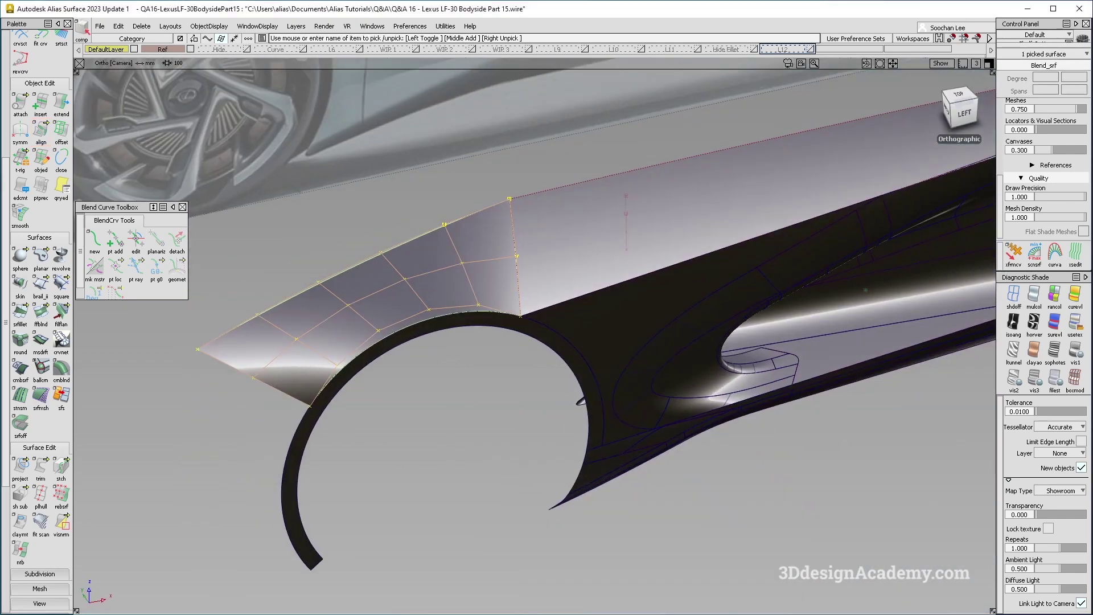
pyautogui.keyDown('ctrl'); pyautogui.keyDown('shift'); pyautogui.moveTo(539, 304); pyautogui.dragTo(537, 268); pyautogui.keyUp('shift'); pyautogui.keyUp('ctrl')
# Examine the aligned fender and shoulder surfaces from several angles against the reference image
pyautogui.keyDown('alt'); pyautogui.keyDown('shift'); pyautogui.moveTo(647, 307); pyautogui.dragTo(504, 340); pyautogui.keyUp('shift'); pyautogui.keyUp('alt')
pyautogui.keyDown('alt'); pyautogui.keyDown('shift'); pyautogui.moveTo(764, 430); pyautogui.dragTo(720, 347); pyautogui.keyUp('shift'); pyautogui.keyUp('alt')
pyautogui.keyDown('alt'); pyautogui.keyDown('shift'); pyautogui.moveTo(720, 347); pyautogui.dragTo(527, 263, button='right'); pyautogui.keyUp('shift'); pyautogui.keyUp('alt')
pyautogui.keyDown('alt'); pyautogui.keyDown('shift'); pyautogui.moveTo(528, 263); pyautogui.dragTo(381, 210, button='middle'); pyautogui.keyUp('shift'); pyautogui.keyUp('alt')
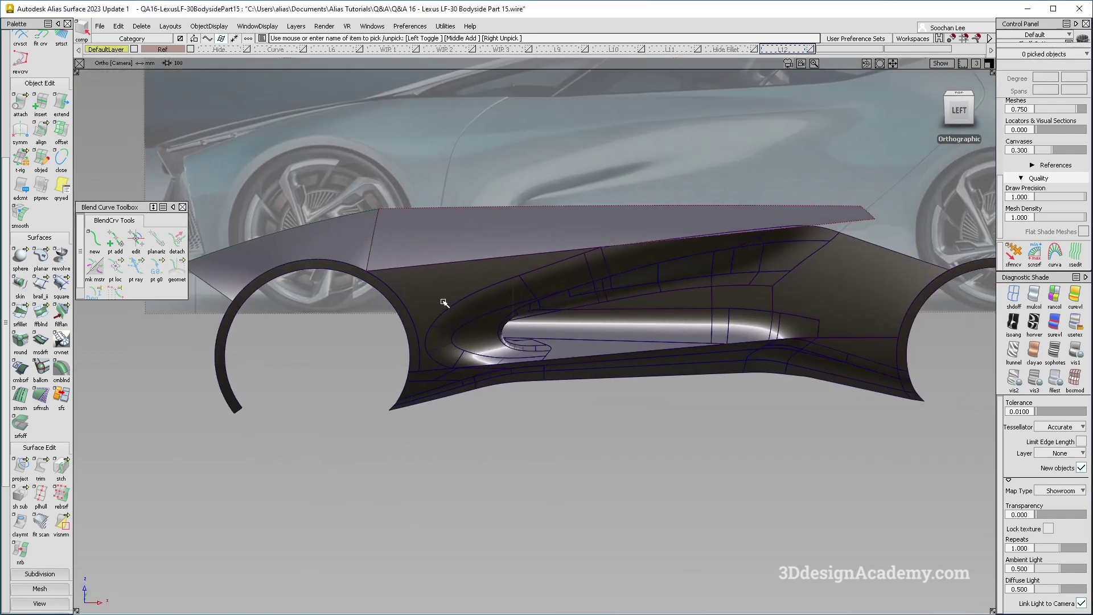
pyautogui.moveTo(557, 322)
pyautogui.keyDown('alt'); pyautogui.keyDown('shift'); pyautogui.mouseDown()
pyautogui.moveTo(520, 285)
pyautogui.moveTo(546, 291)
pyautogui.mouseUp(); pyautogui.keyUp('shift'); pyautogui.keyUp('alt')
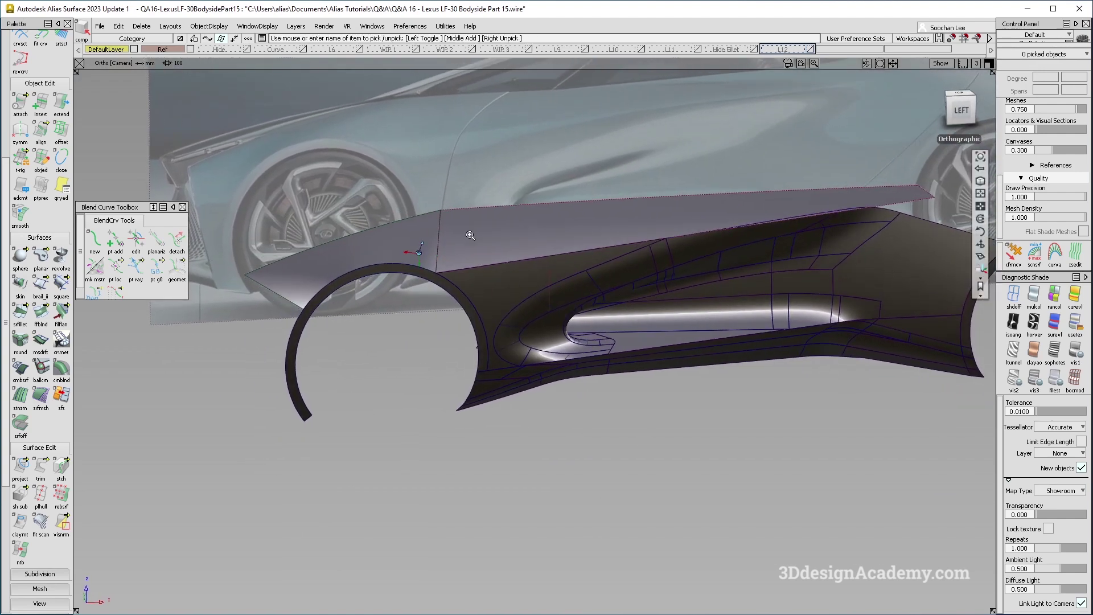
pyautogui.keyDown('alt'); pyautogui.keyDown('shift'); pyautogui.moveTo(468, 232); pyautogui.dragTo(525, 268); pyautogui.keyUp('shift'); pyautogui.keyUp('alt')
pyautogui.keyDown('alt'); pyautogui.keyDown('shift'); pyautogui.moveTo(525, 268); pyautogui.dragTo(495, 228, button='right'); pyautogui.keyUp('shift'); pyautogui.keyUp('alt')
pyautogui.keyDown('ctrl'); pyautogui.keyDown('shift'); pyautogui.moveTo(496, 194); pyautogui.dragTo(339, 305); pyautogui.keyUp('shift'); pyautogui.keyUp('ctrl')
pyautogui.moveTo(398, 274); pyautogui.dragTo(518, 419)
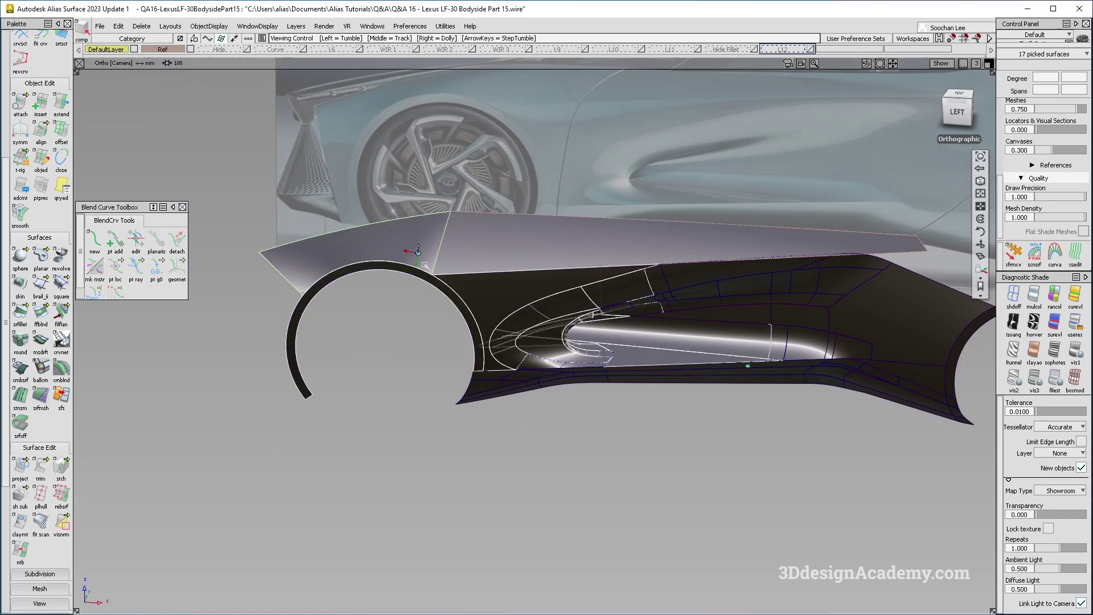
pyautogui.keyDown('alt'); pyautogui.keyDown('shift'); pyautogui.moveTo(518, 421); pyautogui.dragTo(532, 458, button='middle'); pyautogui.keyUp('shift'); pyautogui.keyUp('alt')
pyautogui.click(818, 489)
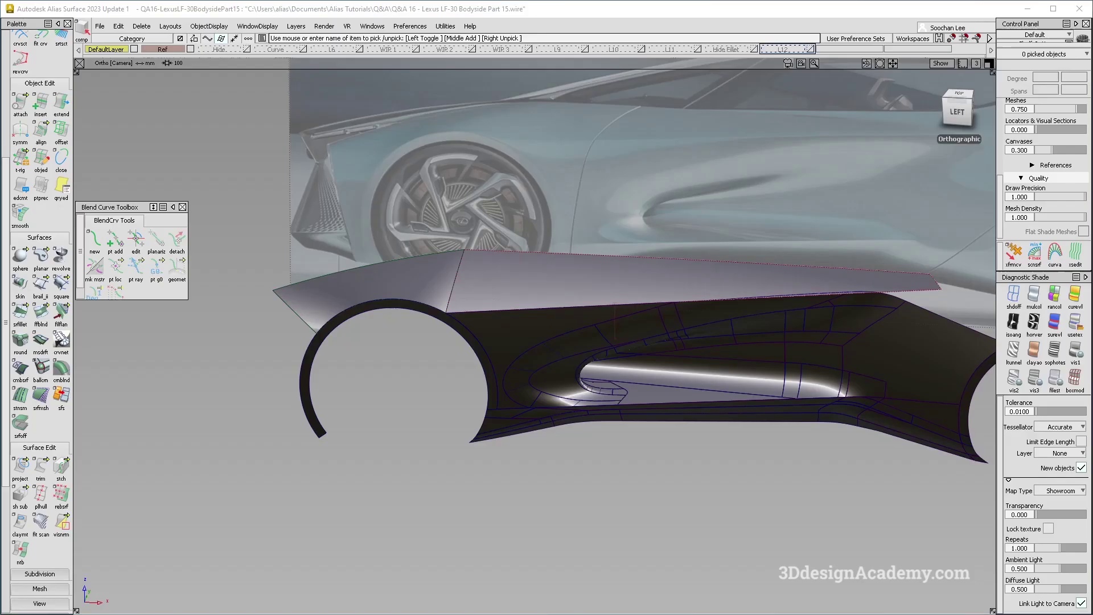
# Build an Arc (Chord) G2 Curvature surface fillet between the fender and shoulder surfaces with chordal length 200 and form factor 1
pyautogui.keyDown('alt'); pyautogui.keyDown('shift'); pyautogui.moveTo(450, 291); pyautogui.dragTo(284, 379, button='right'); pyautogui.keyUp('shift'); pyautogui.keyUp('alt')
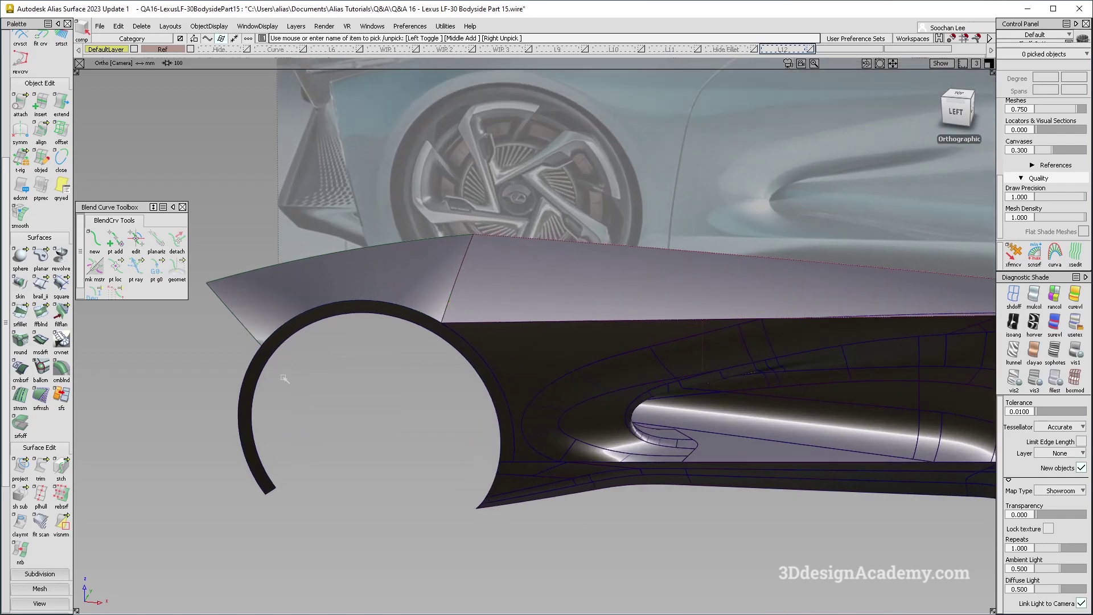
pyautogui.click(20, 318)
pyautogui.click(434, 285)
pyautogui.click(510, 294)
pyautogui.keyDown('alt'); pyautogui.keyDown('shift'); pyautogui.moveTo(513, 296); pyautogui.dragTo(763, 268); pyautogui.keyUp('shift'); pyautogui.keyUp('alt')
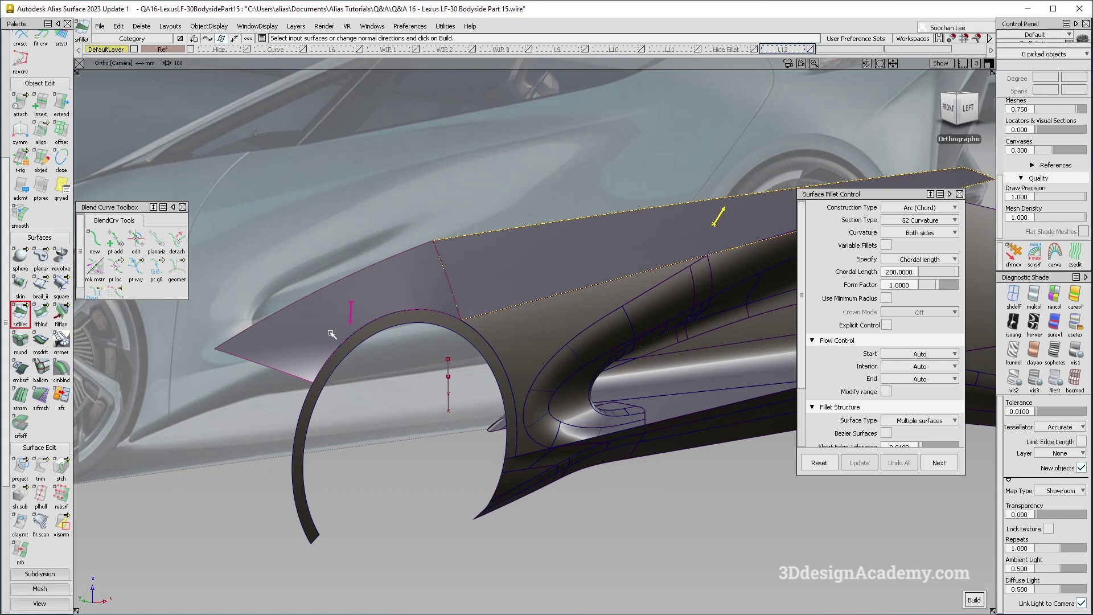
pyautogui.press('space')
pyautogui.keyDown('alt'); pyautogui.keyDown('shift'); pyautogui.moveTo(585, 278); pyautogui.dragTo(493, 292); pyautogui.keyUp('shift'); pyautogui.keyUp('alt')
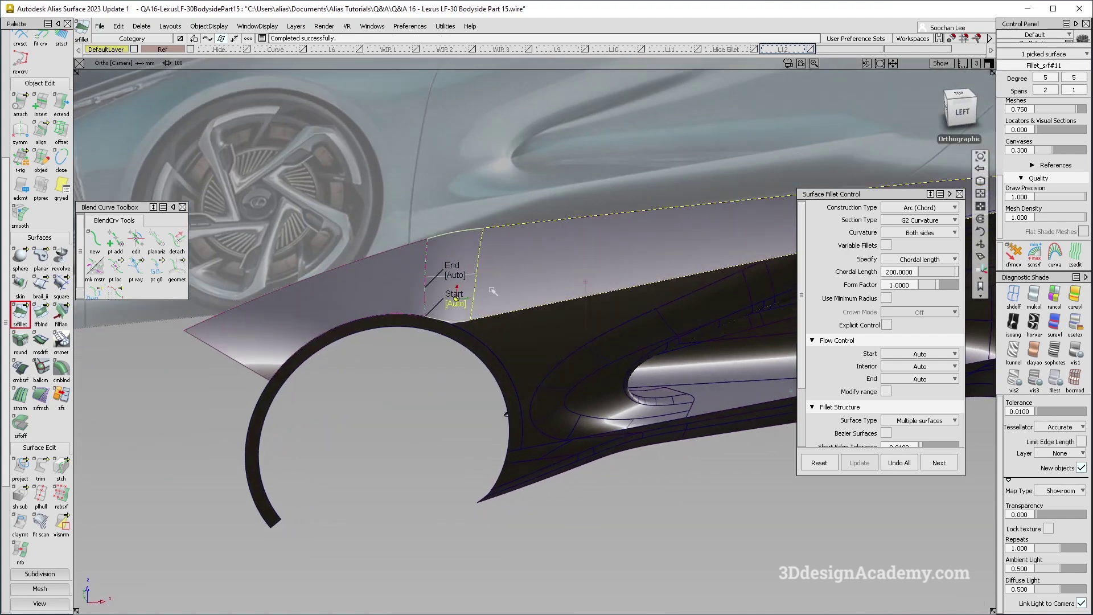
# Compare the fender-to-shoulder fillet with the Lexus LF-30 photo in the image viewer and inspect its shape from several angles
pyautogui.keyDown('alt'); pyautogui.keyDown('shift'); pyautogui.moveTo(493, 292); pyautogui.dragTo(475, 304, button='right'); pyautogui.keyUp('shift'); pyautogui.keyUp('alt')
pyautogui.keyDown('alt'); pyautogui.keyDown('shift'); pyautogui.moveTo(475, 304); pyautogui.dragTo(527, 360); pyautogui.keyUp('shift'); pyautogui.keyUp('alt')
pyautogui.hotkey('alt', 'Tab')
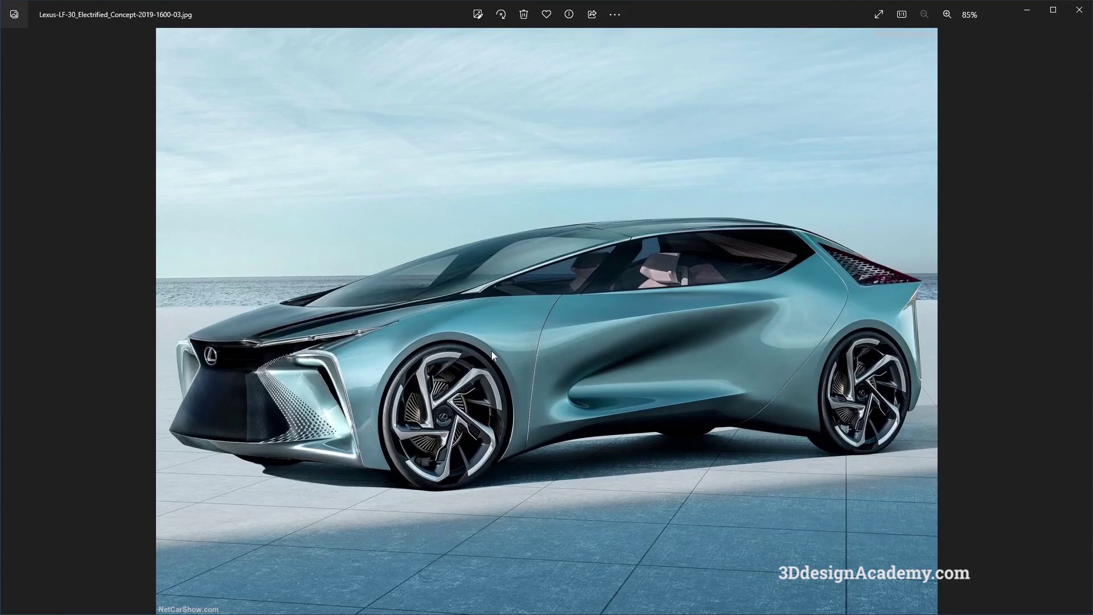
pyautogui.hotkey('alt', 'Tab')
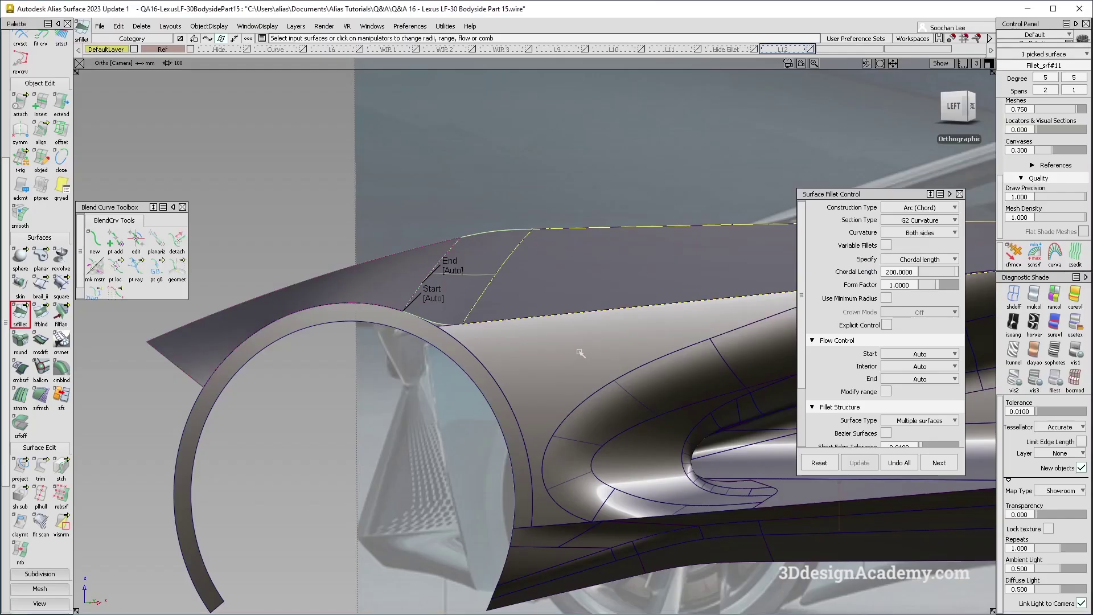
pyautogui.moveTo(558, 329)
pyautogui.keyDown('alt'); pyautogui.keyDown('shift'); pyautogui.mouseDown()
pyautogui.moveTo(537, 358)
pyautogui.moveTo(456, 395)
pyautogui.moveTo(617, 341)
pyautogui.moveTo(523, 356)
pyautogui.mouseUp(); pyautogui.keyUp('shift'); pyautogui.keyUp('alt')
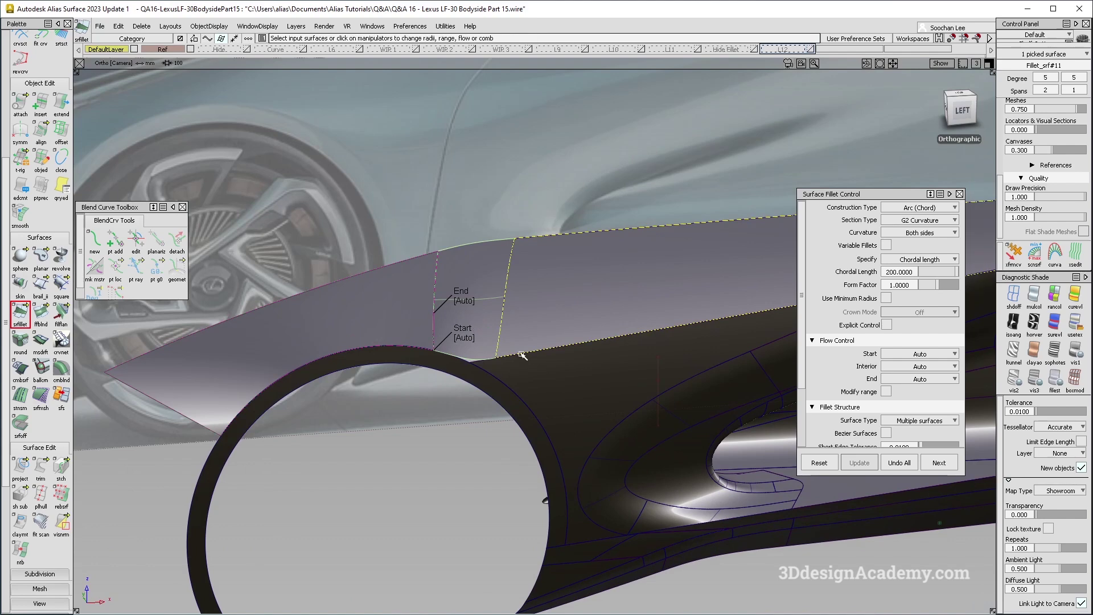
pyautogui.moveTo(737, 337)
pyautogui.keyDown('alt'); pyautogui.keyDown('shift'); pyautogui.mouseDown()
pyautogui.moveTo(708, 371)
pyautogui.moveTo(769, 358)
pyautogui.mouseUp(); pyautogui.keyUp('shift'); pyautogui.keyUp('alt')
pyautogui.keyDown('alt'); pyautogui.keyDown('shift'); pyautogui.moveTo(660, 313); pyautogui.dragTo(634, 313); pyautogui.keyUp('shift'); pyautogui.keyUp('alt')
pyautogui.keyDown('alt'); pyautogui.keyDown('shift'); pyautogui.moveTo(581, 335); pyautogui.dragTo(570, 340); pyautogui.keyUp('shift'); pyautogui.keyUp('alt')
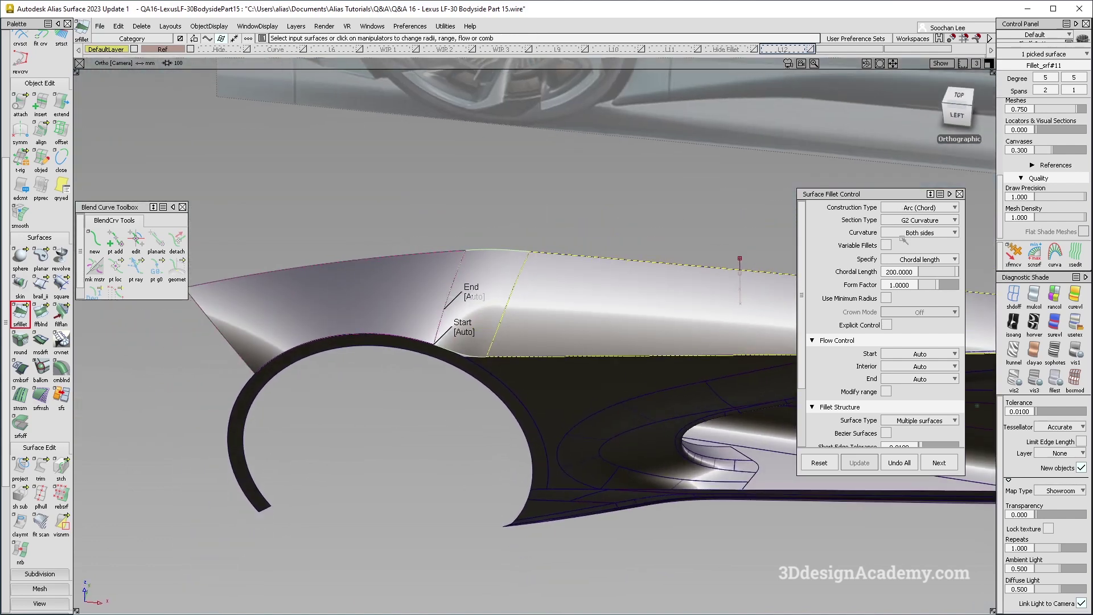
# Try to enlarge the fender-to-shoulder fillet with chordal lengths of 500 and 400
pyautogui.click(914, 272)
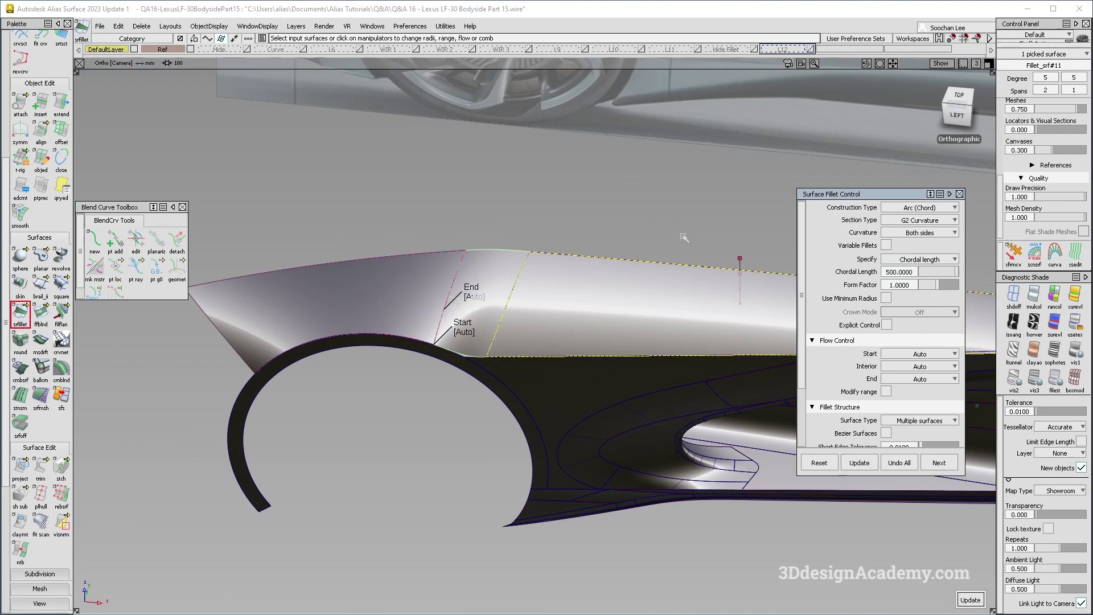
pyautogui.keyDown('alt'); pyautogui.keyDown('shift'); pyautogui.moveTo(547, 313); pyautogui.dragTo(598, 288); pyautogui.keyUp('shift'); pyautogui.keyUp('alt')
pyautogui.click(913, 271)
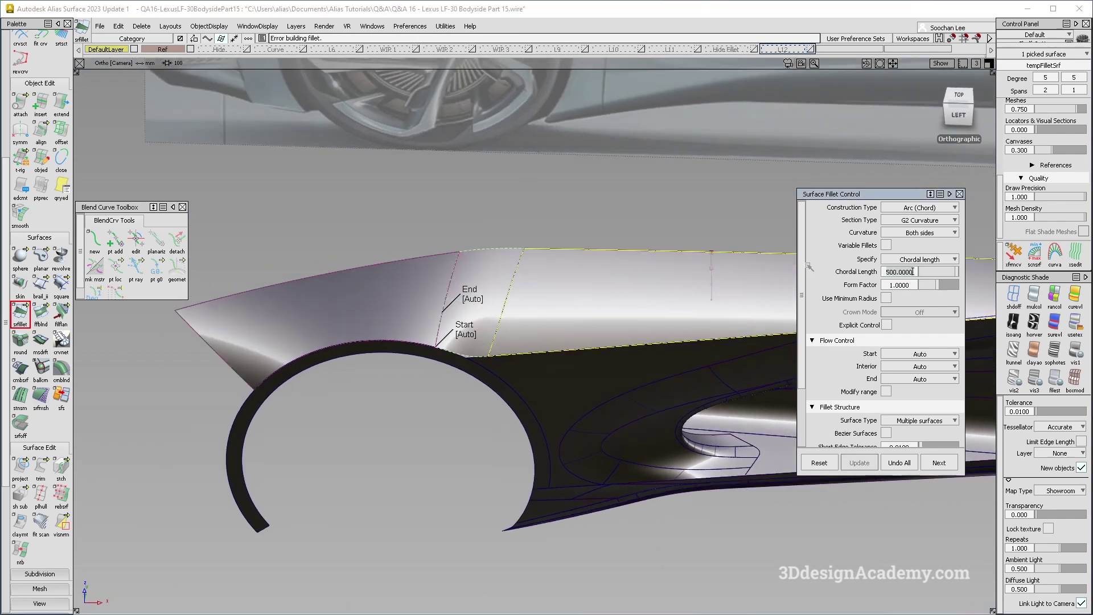
pyautogui.press('Return')
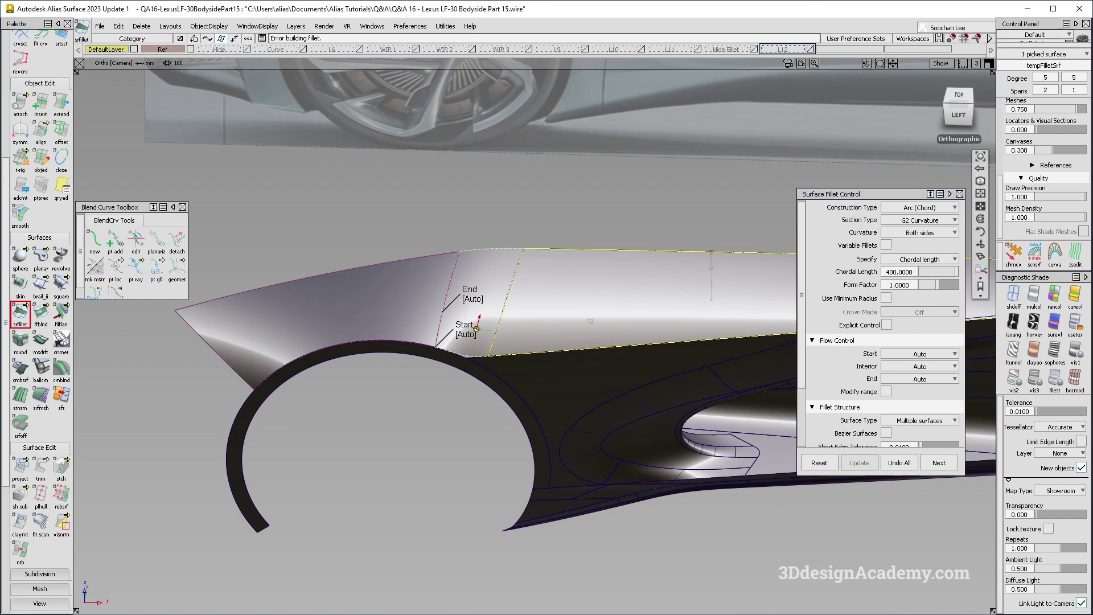
# Check the fender and shoulder surfaces in the top view with Multi Color diagnostic shading and return to the perspective view
pyautogui.press('F5')
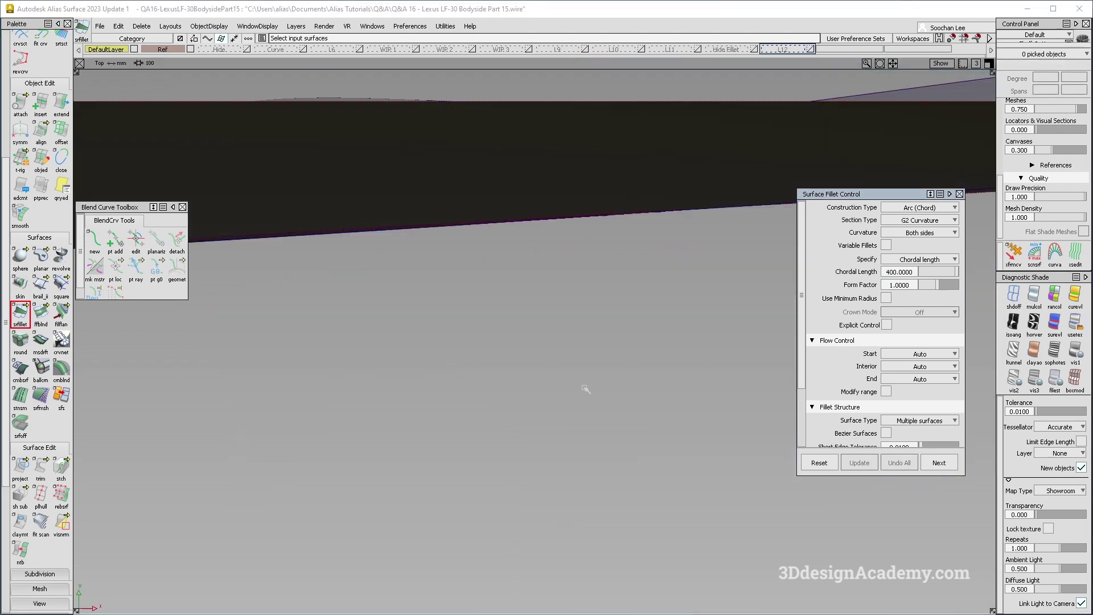
pyautogui.hotkey('alt', 'l')
pyautogui.keyDown('alt'); pyautogui.keyDown('shift'); pyautogui.moveTo(392, 381); pyautogui.dragTo(690, 359, button='middle'); pyautogui.keyUp('shift'); pyautogui.keyUp('alt')
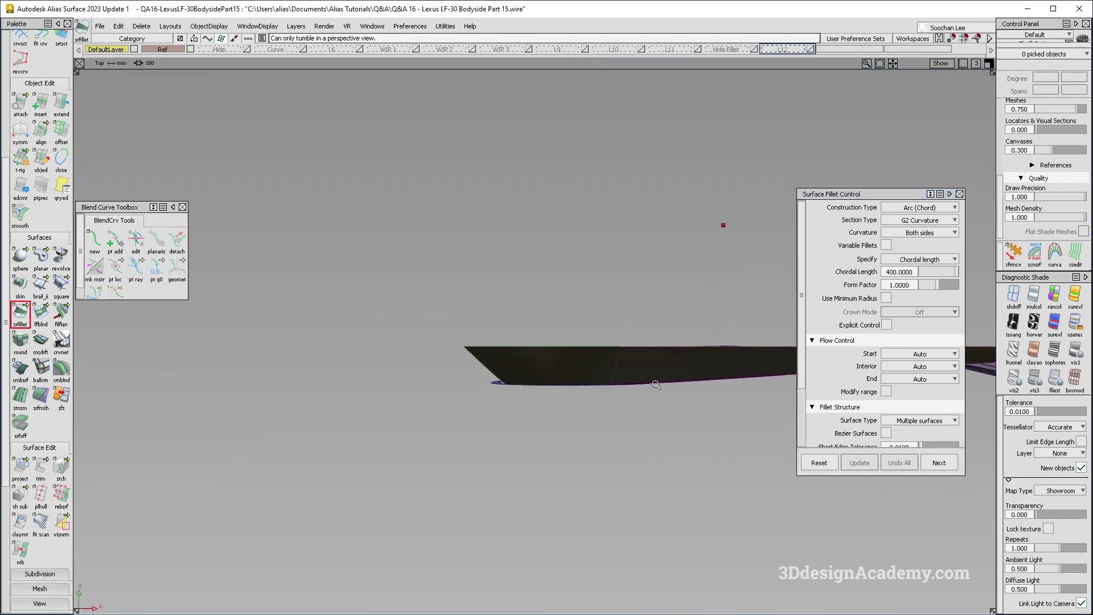
pyautogui.keyDown('alt'); pyautogui.keyDown('shift'); pyautogui.moveTo(691, 359); pyautogui.dragTo(677, 473, button='right'); pyautogui.keyUp('shift'); pyautogui.keyUp('alt')
pyautogui.click(1034, 295)
pyautogui.keyDown('alt'); pyautogui.keyDown('shift'); pyautogui.moveTo(762, 530); pyautogui.dragTo(381, 401, button='middle'); pyautogui.keyUp('shift'); pyautogui.keyUp('alt')
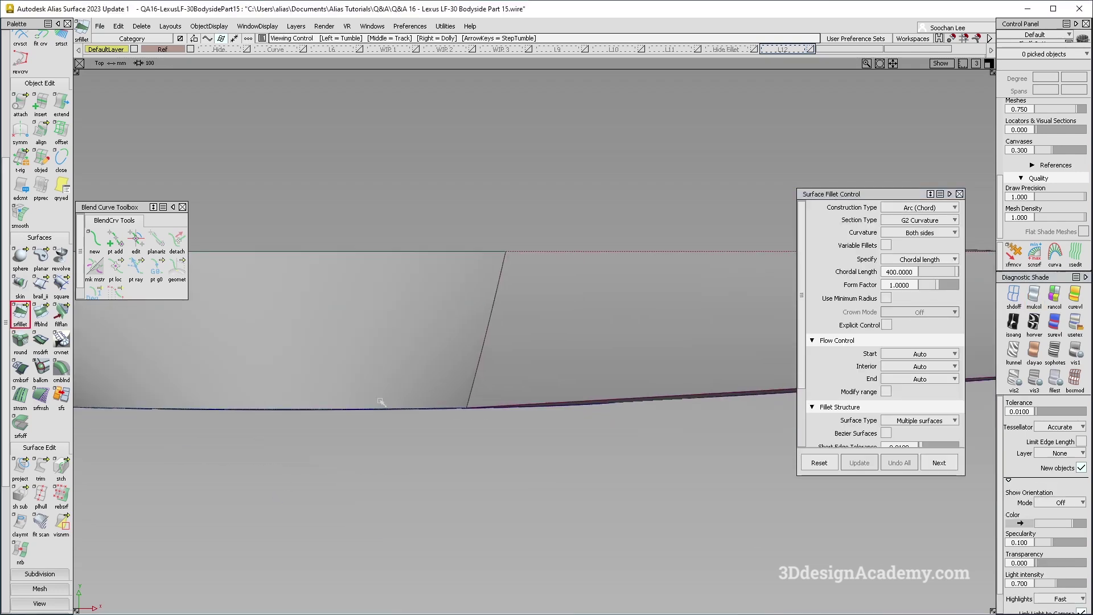
pyautogui.press('F8')
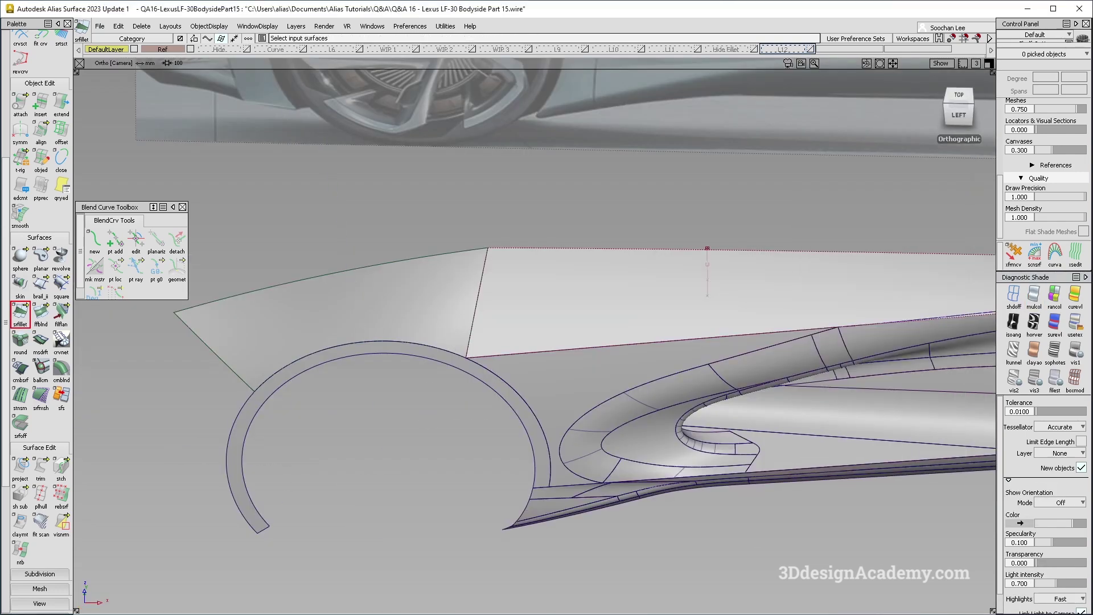
# Insert a curve on surface across both the shoulder and fender surfaces, set back from their shared edge
pyautogui.doubleClick(38, 106)
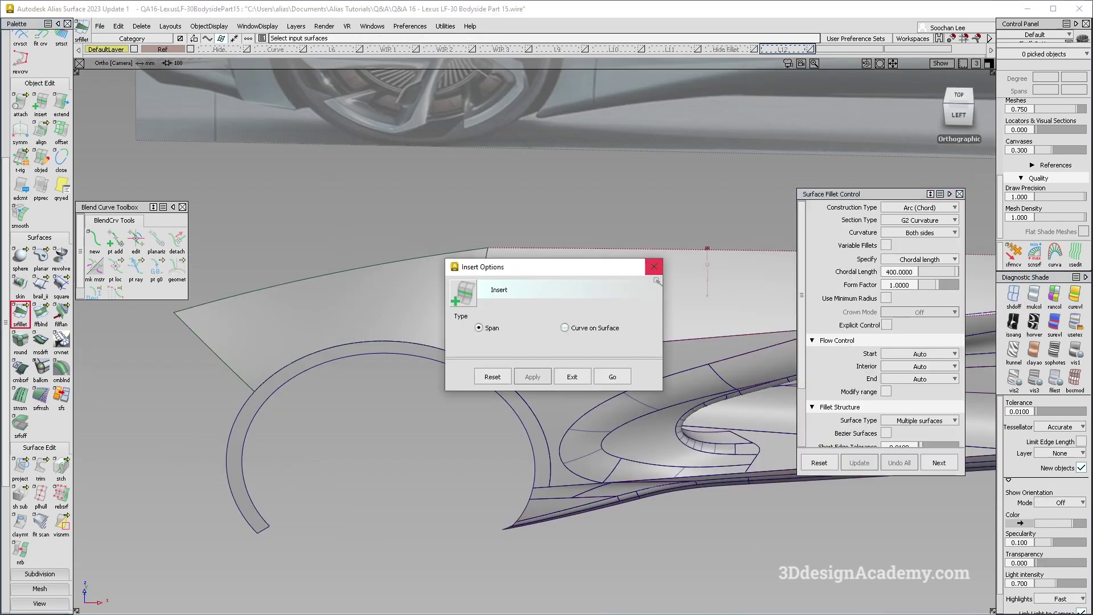
pyautogui.click(602, 379)
pyautogui.click(522, 316)
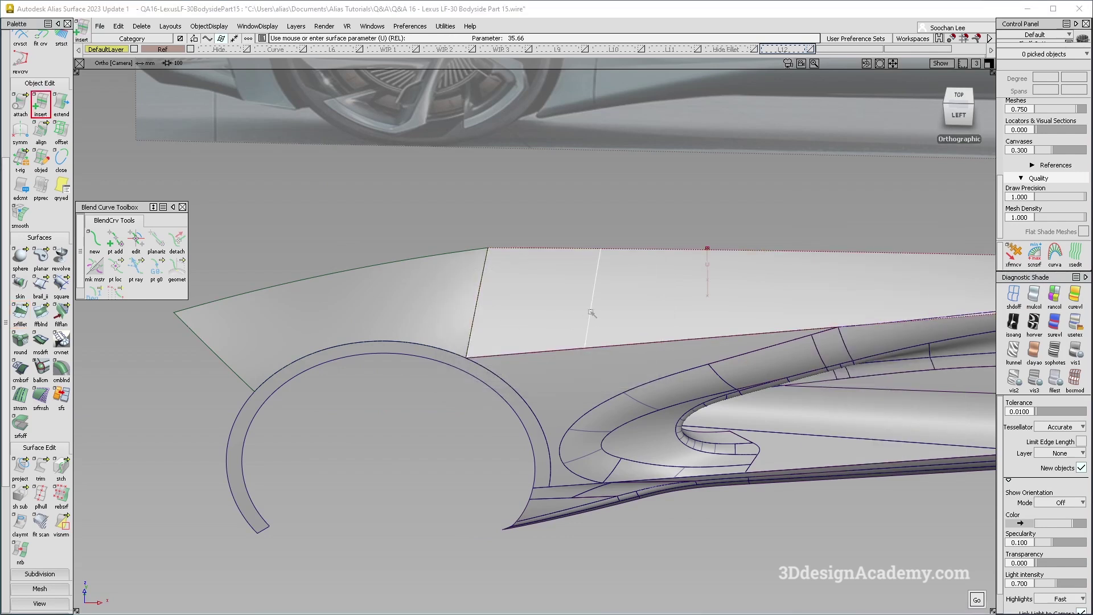
pyautogui.click(480, 310)
pyautogui.moveTo(490, 329); pyautogui.dragTo(342, 305)
pyautogui.press('space')
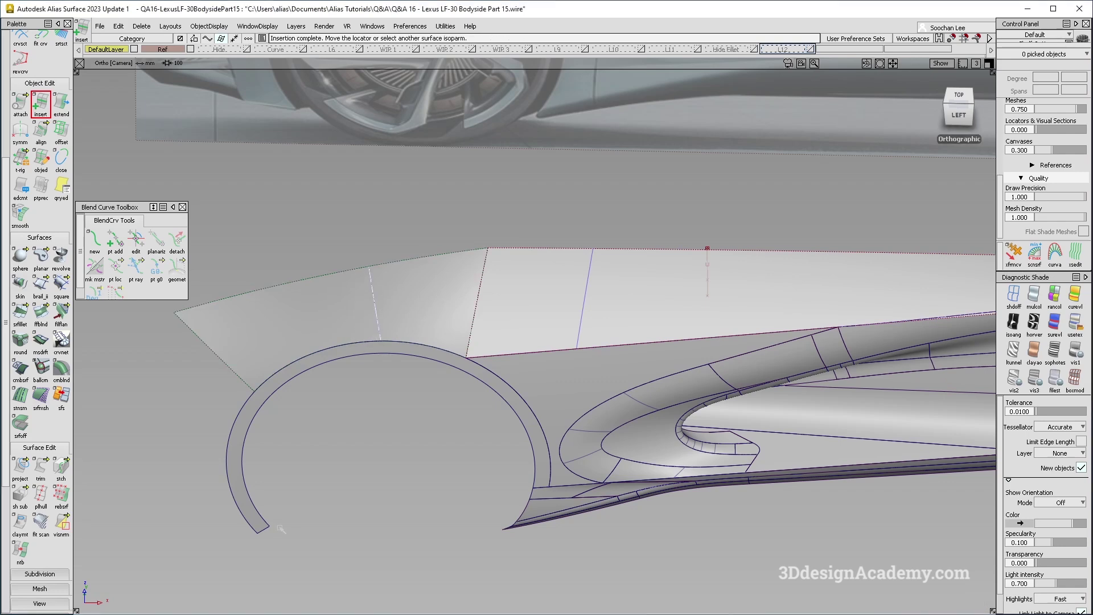
# Trim the fender and shoulder surfaces at the inserted curves, keeping their outer portions so a gap opens between them
pyautogui.click(43, 470)
pyautogui.click(287, 343)
pyautogui.press('space')
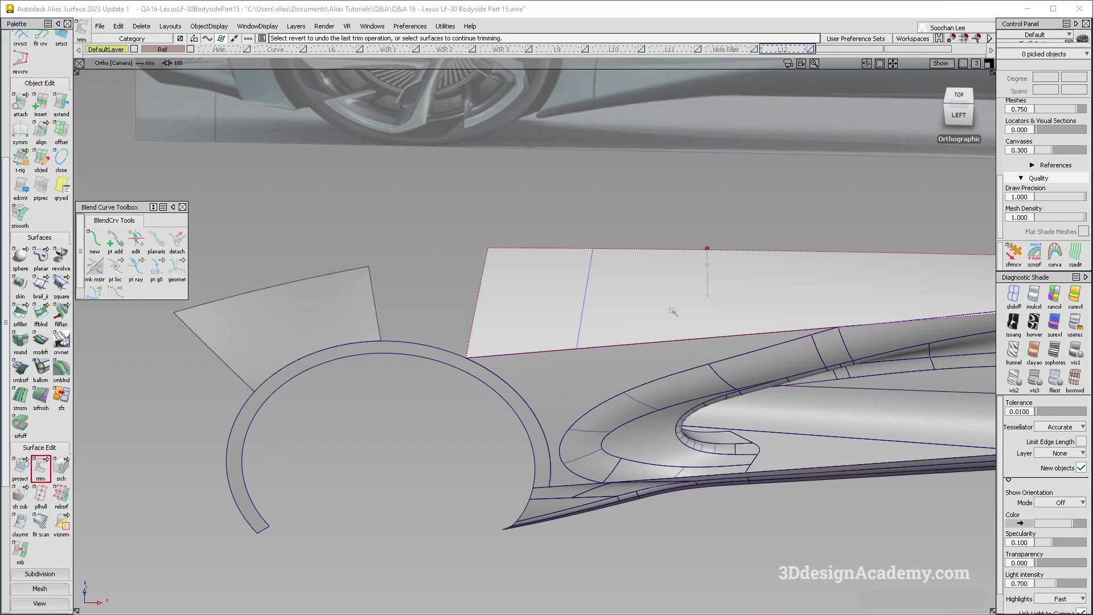
pyautogui.click(673, 310)
pyautogui.click(674, 310)
pyautogui.press('space')
# Pick the trimmed fender and shoulder surfaces with the neighbouring body side surfaces and delete their construction history
pyautogui.keyDown('ctrl'); pyautogui.keyDown('shift'); pyautogui.moveTo(498, 322); pyautogui.dragTo(498, 285); pyautogui.keyUp('shift'); pyautogui.keyUp('ctrl')
pyautogui.moveTo(726, 447); pyautogui.dragTo(189, 4)
pyautogui.click(141, 26)
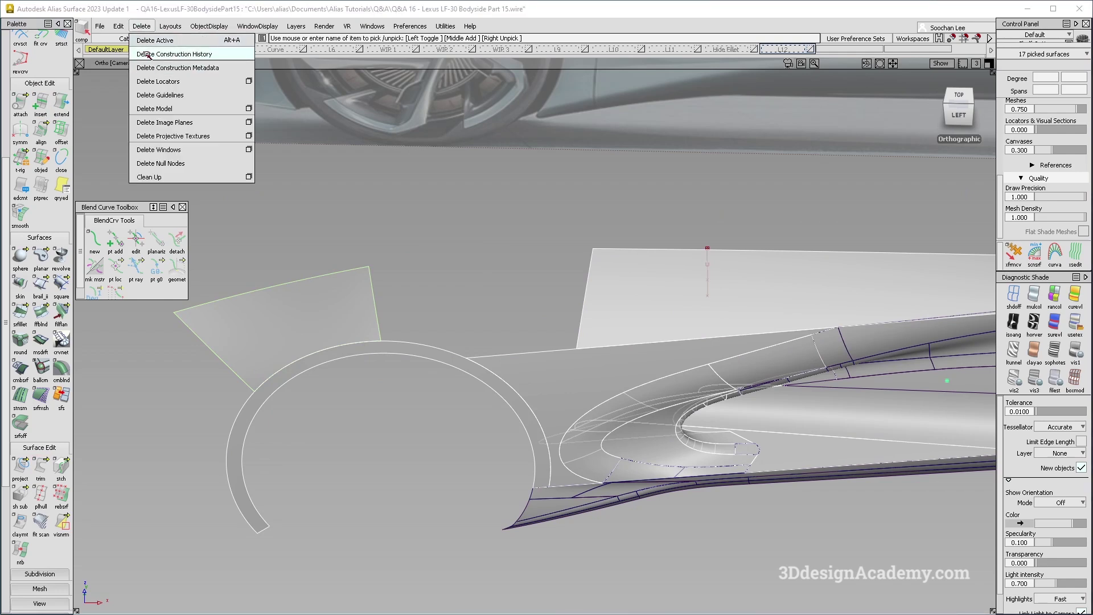
pyautogui.click(182, 61)
# Bridge the gap with a Freeform Blend of G2 Curvature on both sides, setting the Start and End flow to Edge align
pyautogui.click(370, 312)
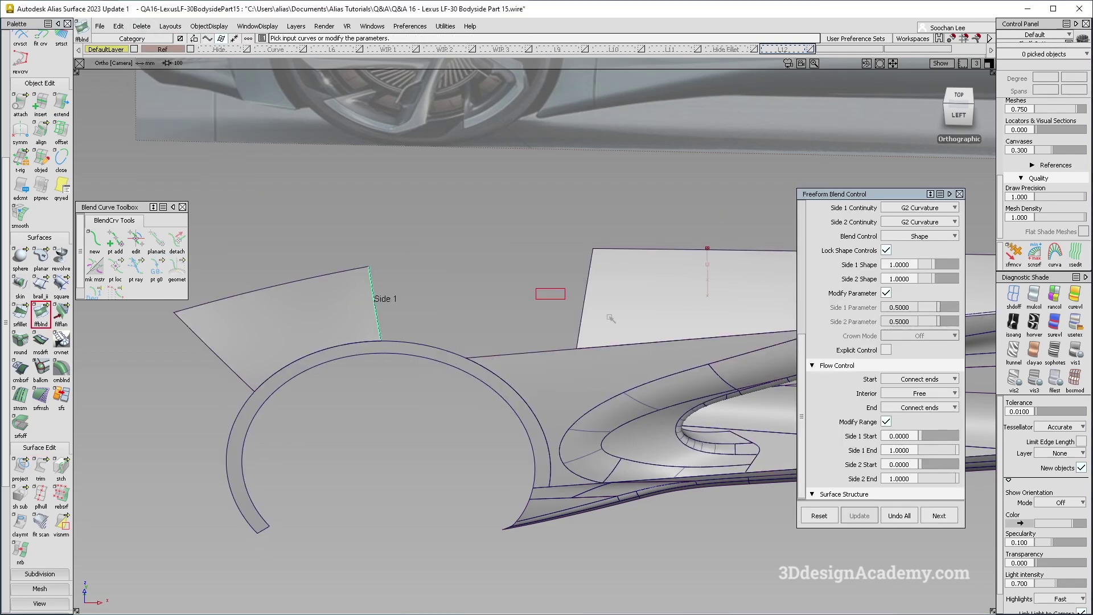
pyautogui.click(586, 297)
pyautogui.click(445, 330)
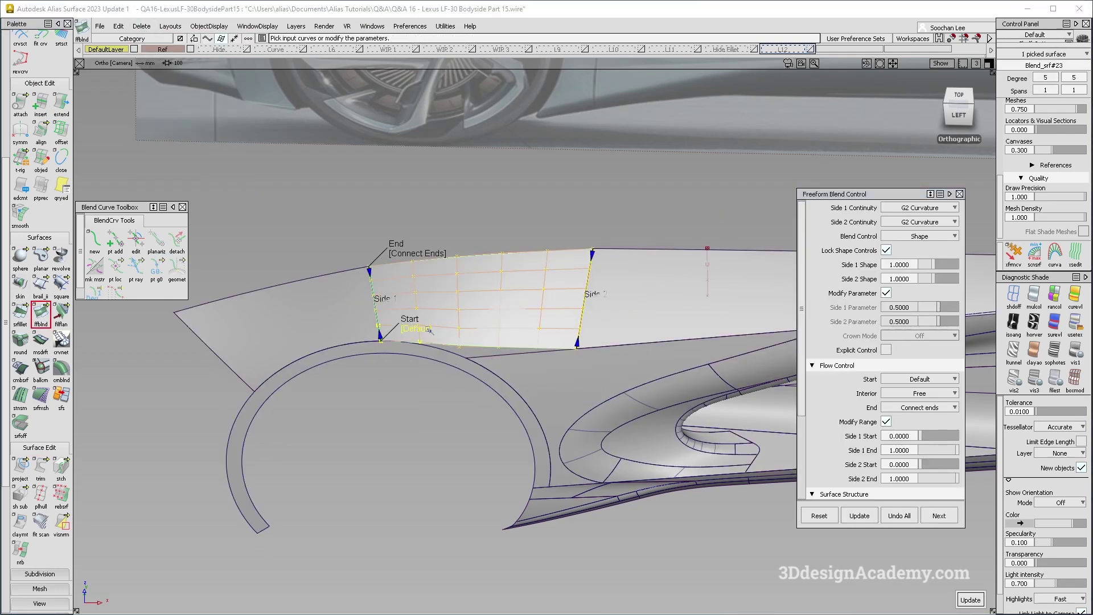
pyautogui.click(426, 329)
pyautogui.click(422, 255)
pyautogui.click(412, 253)
pyautogui.hotkey('shift', 'alt')
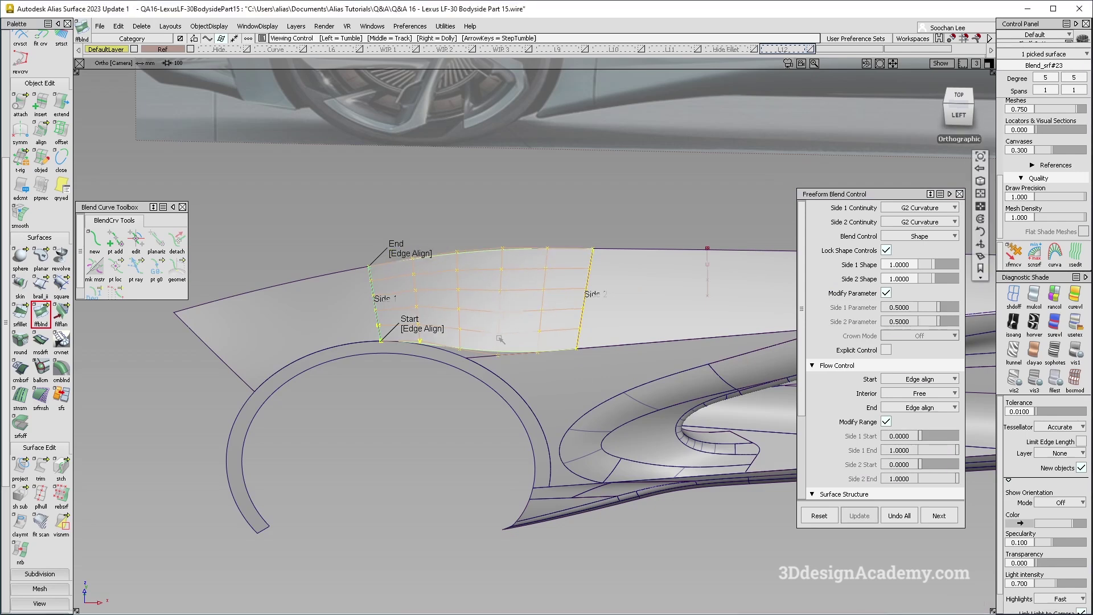
pyautogui.keyDown('alt'); pyautogui.keyDown('shift'); pyautogui.moveTo(539, 472); pyautogui.dragTo(531, 428); pyautogui.keyUp('shift'); pyautogui.keyUp('alt')
# Pick the new blend surface along with the surrounding surfaces and delete their construction history
pyautogui.keyDown('ctrl'); pyautogui.keyDown('shift'); pyautogui.moveTo(574, 471); pyautogui.dragTo(585, 254); pyautogui.keyUp('shift'); pyautogui.keyUp('ctrl')
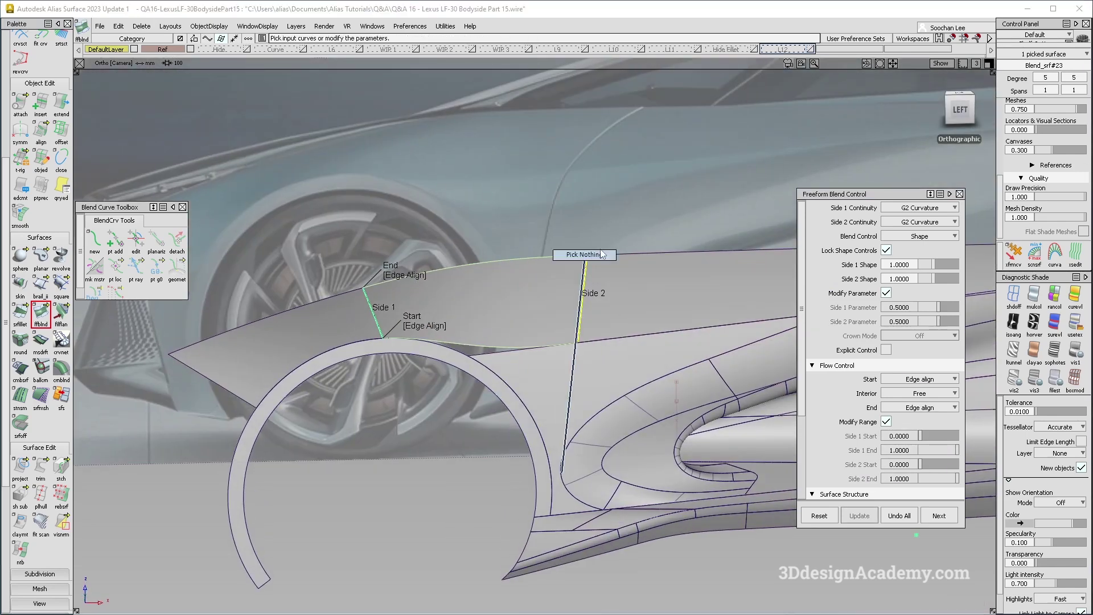
pyautogui.moveTo(660, 481); pyautogui.dragTo(188, 257)
pyautogui.click(142, 26)
pyautogui.click(166, 53)
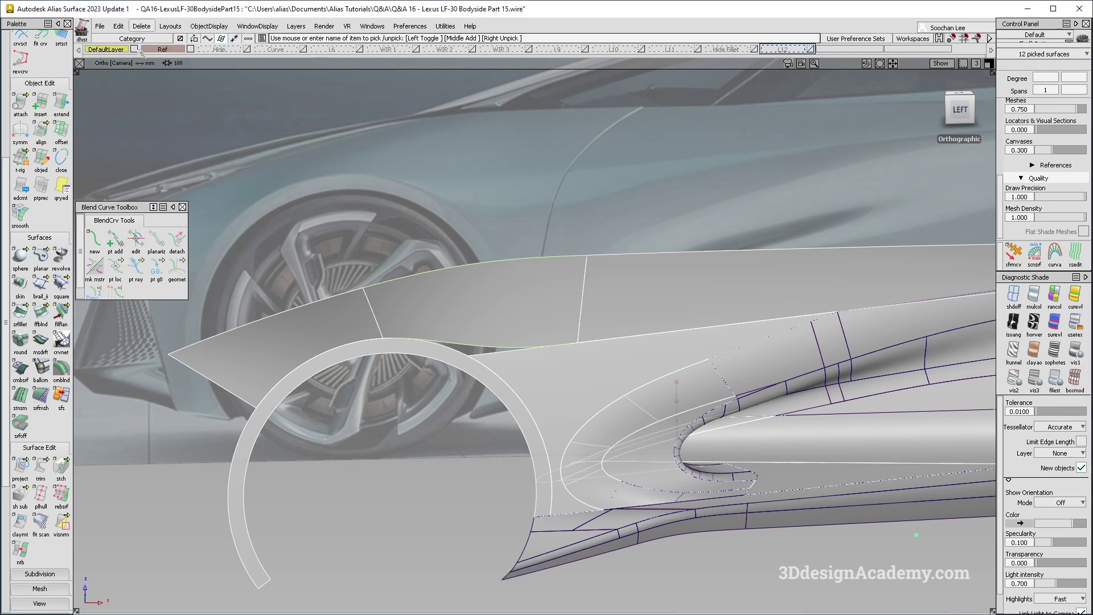
# Clear the selection, pick the large side surface behind the front wheel arch and untrim it
pyautogui.keyDown('ctrl'); pyautogui.keyDown('shift'); pyautogui.moveTo(610, 509); pyautogui.dragTo(630, 329); pyautogui.keyUp('shift'); pyautogui.keyUp('ctrl')
pyautogui.click(549, 390)
pyautogui.keyDown('alt'); pyautogui.keyDown('shift'); pyautogui.moveTo(549, 381); pyautogui.dragTo(264, 375, button='right'); pyautogui.keyUp('shift'); pyautogui.keyUp('alt')
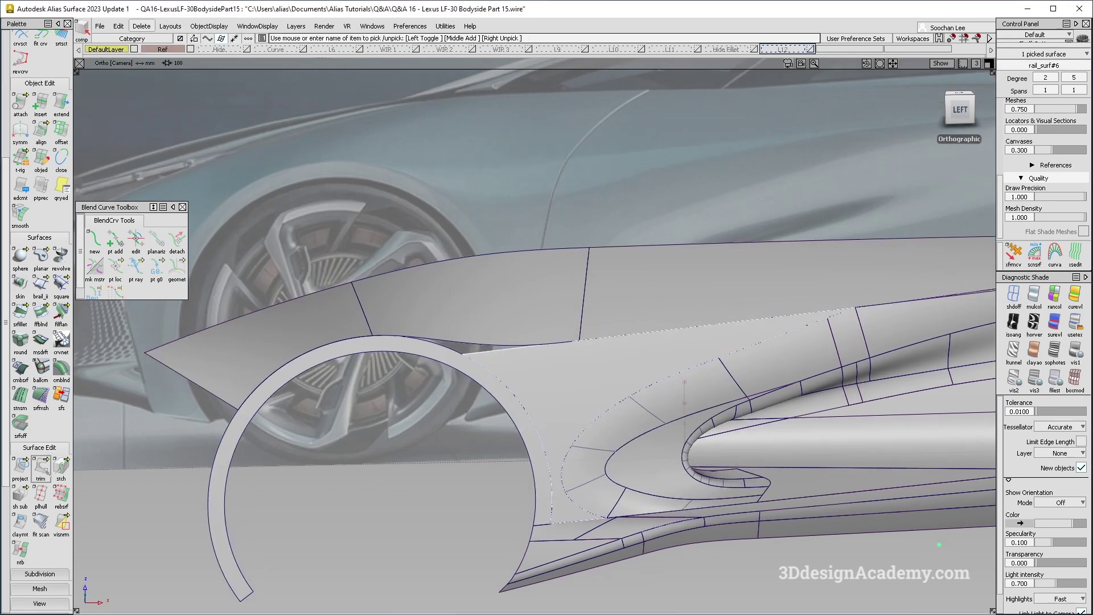
pyautogui.moveTo(48, 472); pyautogui.dragTo(84, 470)
pyautogui.click(563, 360)
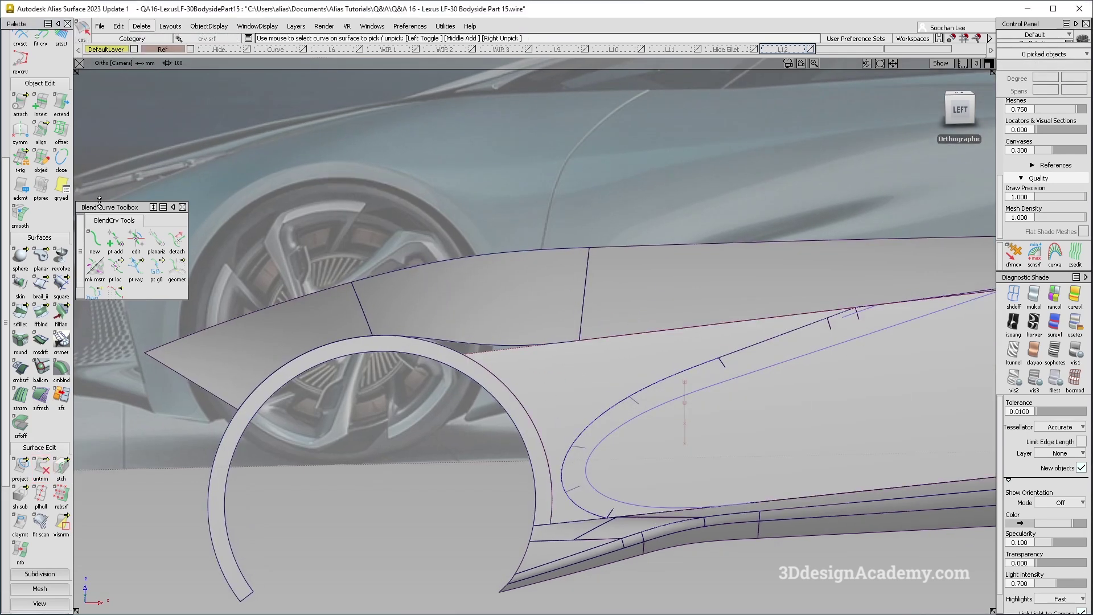
# Try to extend the untrimmed side surface's front edge towards the top of the wheel arch
pyautogui.click(61, 103)
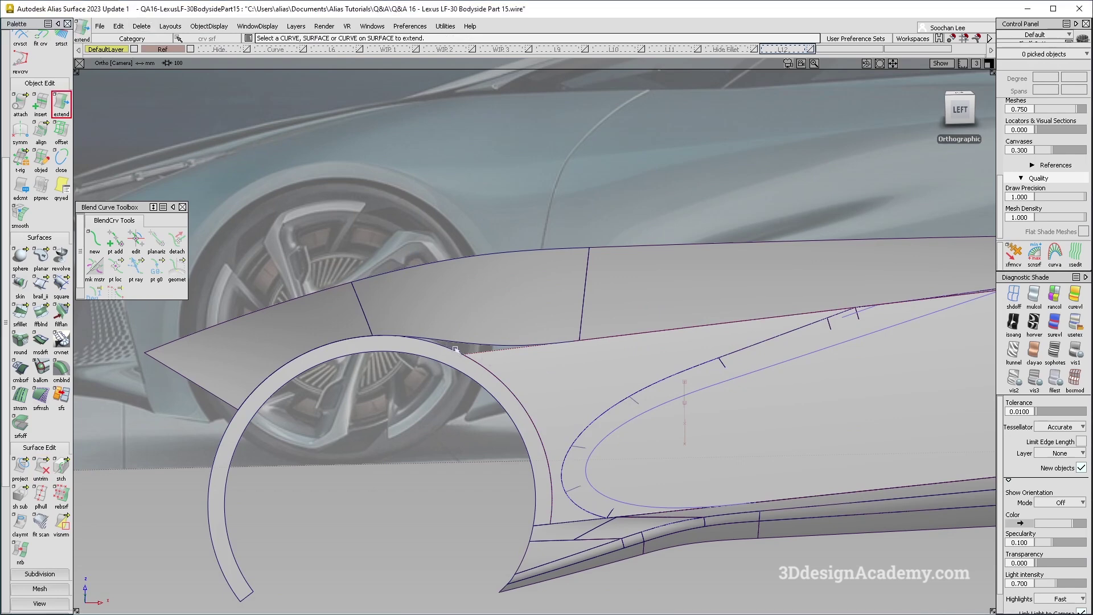
pyautogui.moveTo(430, 343); pyautogui.dragTo(367, 335)
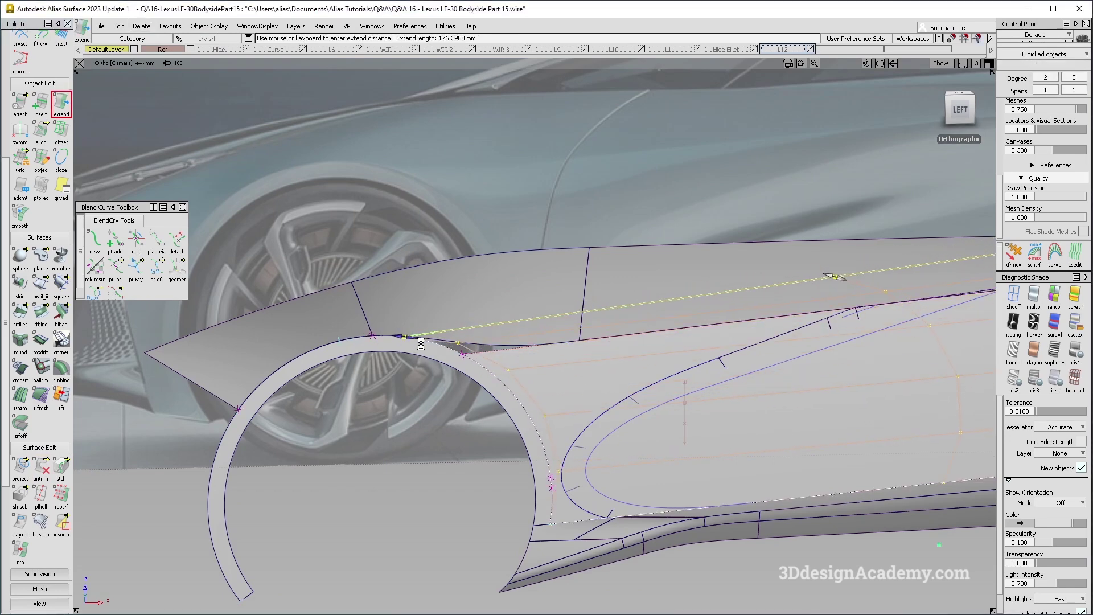
pyautogui.keyDown('alt'); pyautogui.keyDown('shift'); pyautogui.moveTo(491, 342); pyautogui.dragTo(537, 345, button='right'); pyautogui.keyUp('shift'); pyautogui.keyUp('alt')
pyautogui.keyDown('alt'); pyautogui.keyDown('shift'); pyautogui.moveTo(537, 345); pyautogui.dragTo(575, 399); pyautogui.keyUp('shift'); pyautogui.keyUp('alt')
pyautogui.keyDown('ctrl'); pyautogui.keyDown('shift'); pyautogui.moveTo(283, 234); pyautogui.dragTo(228, 231); pyautogui.keyUp('shift'); pyautogui.keyUp('ctrl')
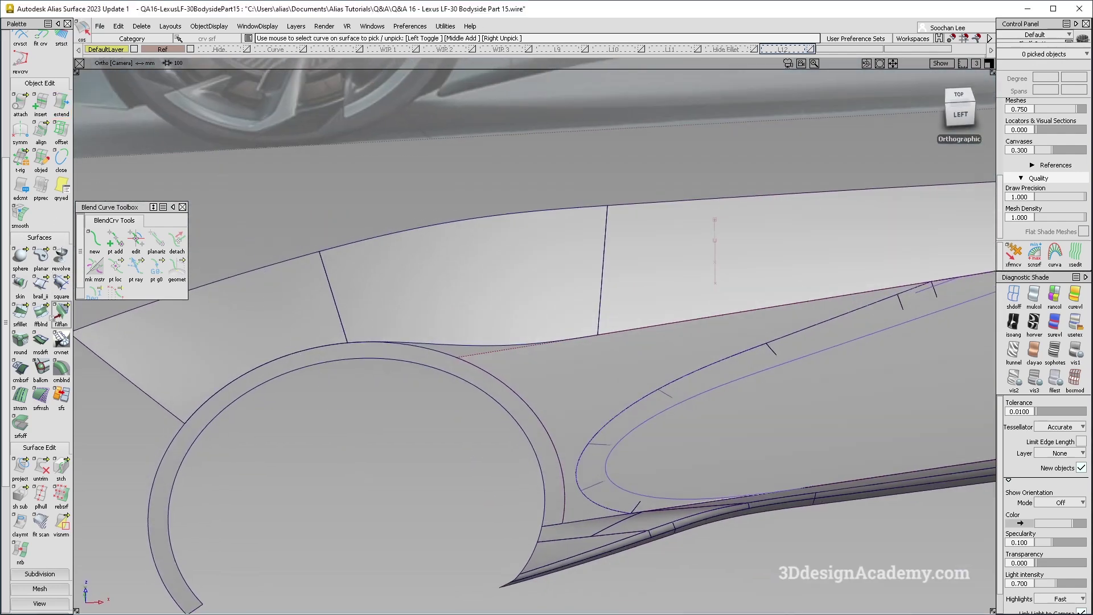
# Build a Monorail surface with one generation curve and one rail, sweeping the side surface's upper edge along the outer wheel-arch edge, without explicit control
pyautogui.click(40, 283)
pyautogui.click(877, 246)
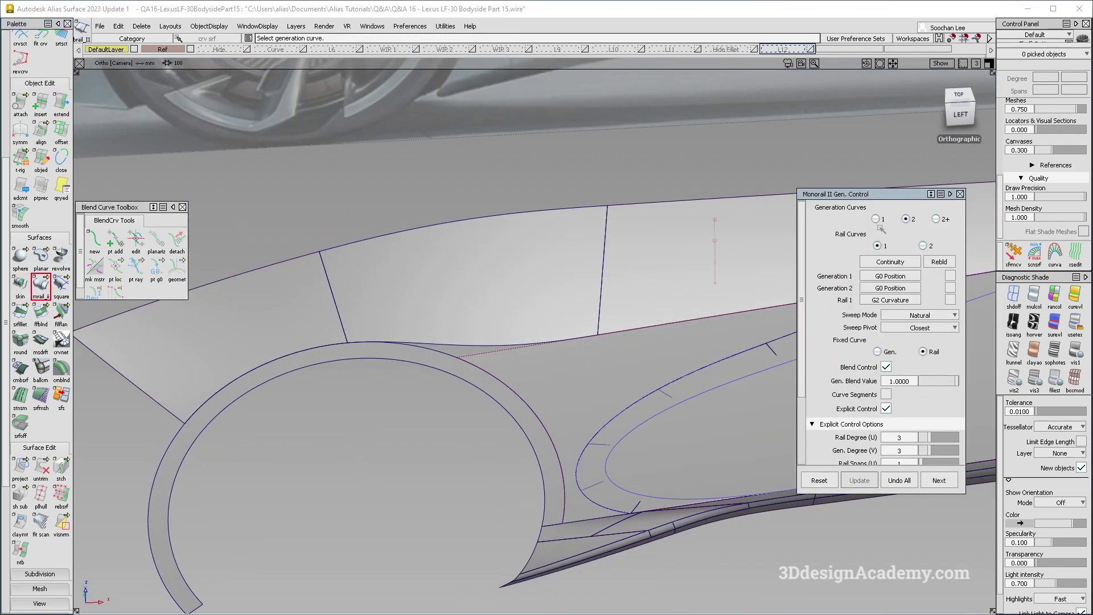
pyautogui.click(876, 218)
pyautogui.click(887, 395)
pyautogui.scroll(-1, 508, 351)
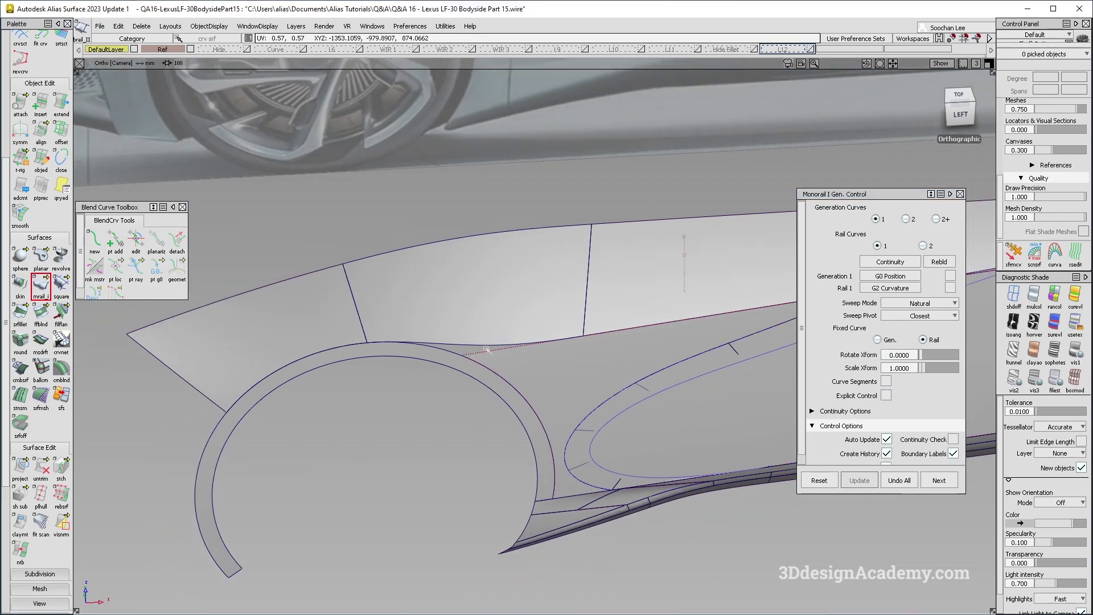
pyautogui.click(463, 354)
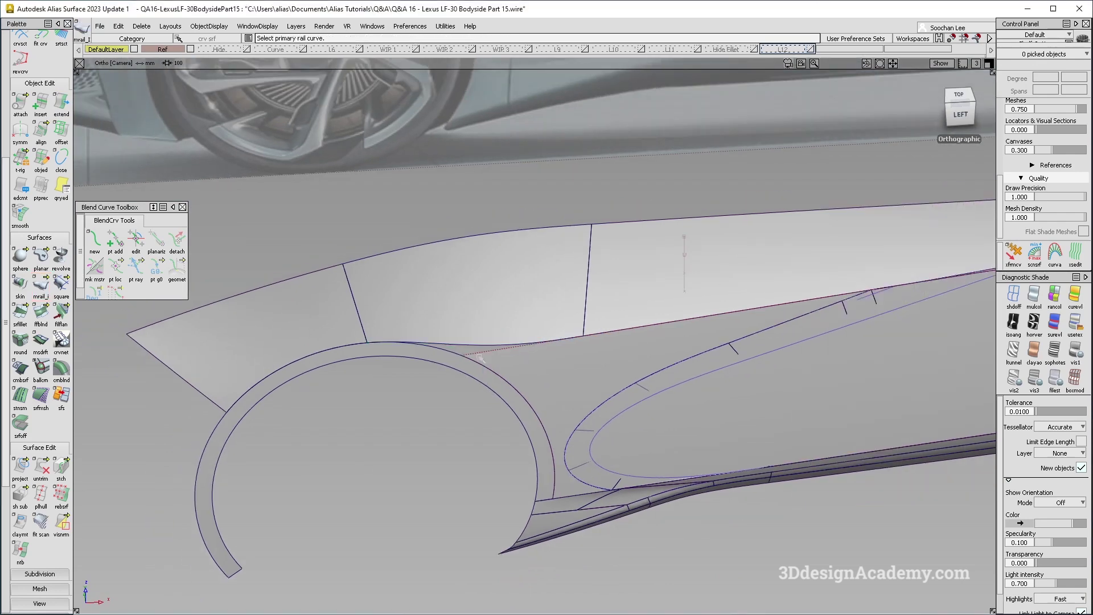
pyautogui.click(443, 352)
pyautogui.keyDown('alt'); pyautogui.keyDown('shift'); pyautogui.moveTo(443, 352); pyautogui.dragTo(410, 385, button='right'); pyautogui.keyUp('shift'); pyautogui.keyUp('alt')
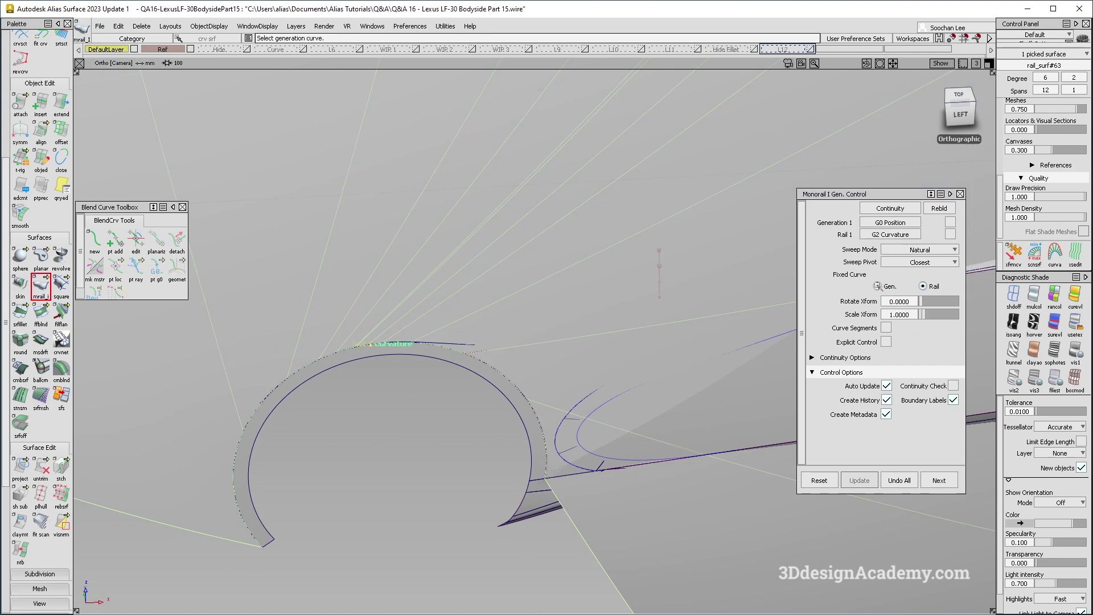
# Enable curve segments, set Rail 1 to G0 Position, and limit the generation segment to 0.0000–0.1371 and the rail segment to 0.2774–0.4022
pyautogui.click(887, 328)
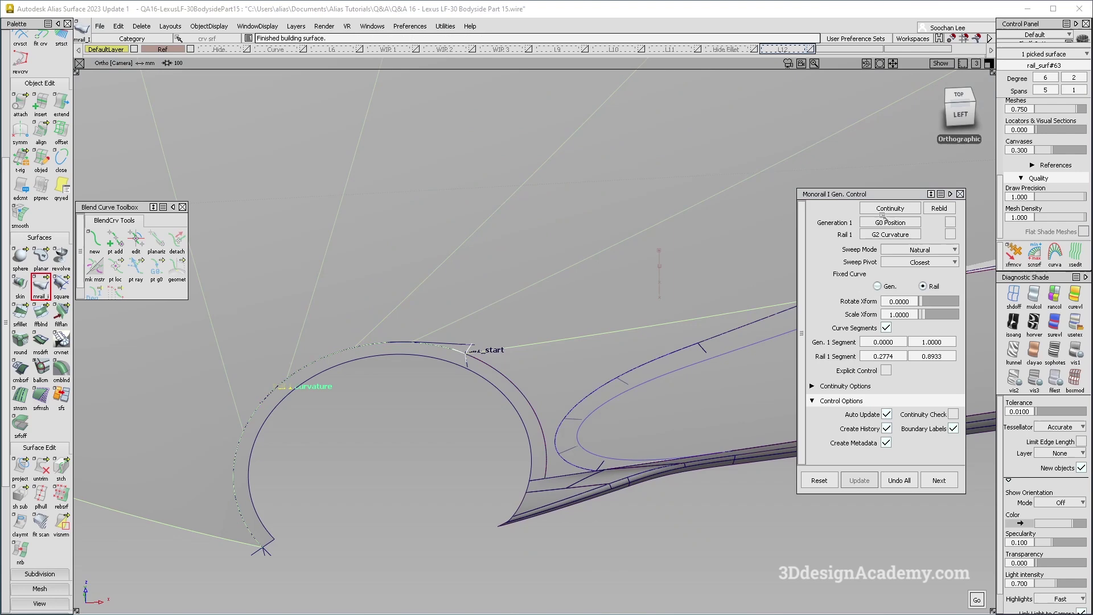
pyautogui.keyDown('alt'); pyautogui.keyDown('shift'); pyautogui.moveTo(564, 371); pyautogui.dragTo(589, 361, button='right'); pyautogui.keyUp('shift'); pyautogui.keyUp('alt')
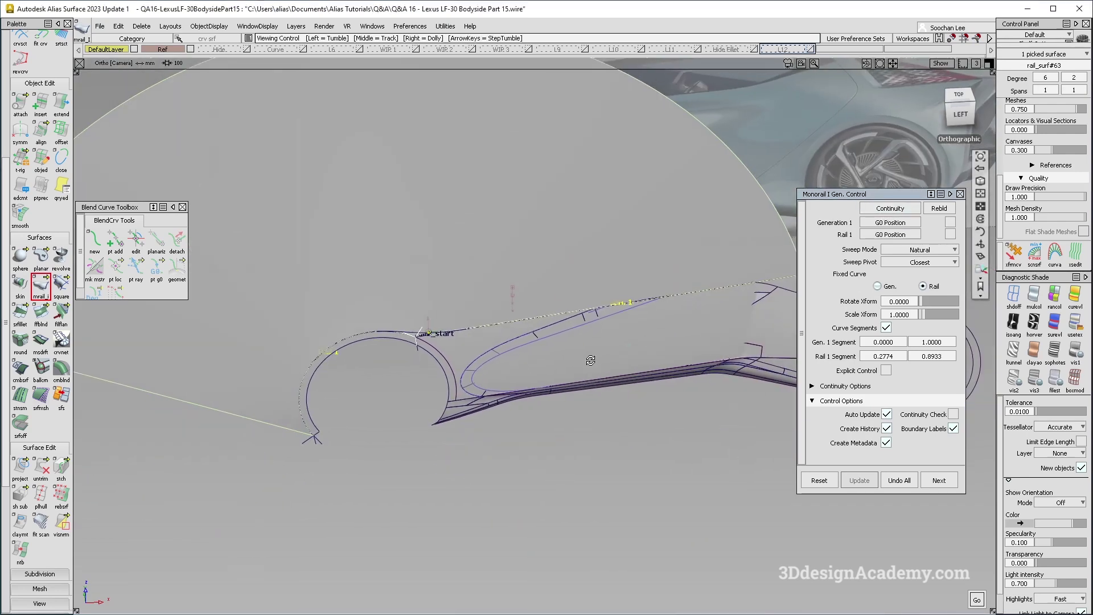
pyautogui.keyDown('alt'); pyautogui.keyDown('shift'); pyautogui.moveTo(589, 361); pyautogui.dragTo(654, 322); pyautogui.keyUp('shift'); pyautogui.keyUp('alt')
pyautogui.keyDown('alt'); pyautogui.keyDown('shift'); pyautogui.moveTo(654, 322); pyautogui.dragTo(615, 322, button='middle'); pyautogui.keyUp('shift'); pyautogui.keyUp('alt')
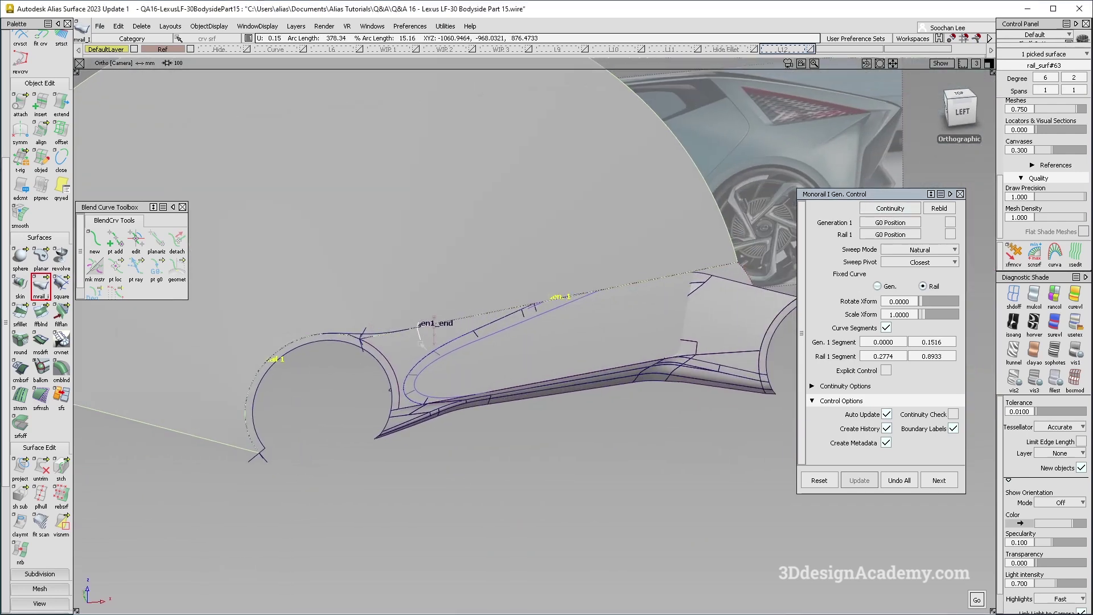
pyautogui.moveTo(421, 344); pyautogui.dragTo(422, 344)
pyautogui.keyDown('alt'); pyautogui.keyDown('shift'); pyautogui.moveTo(246, 392); pyautogui.dragTo(279, 393, button='right'); pyautogui.keyUp('shift'); pyautogui.keyUp('alt')
pyautogui.keyDown('alt'); pyautogui.keyDown('shift'); pyautogui.moveTo(279, 393); pyautogui.dragTo(477, 378, button='middle'); pyautogui.keyUp('shift'); pyautogui.keyUp('alt')
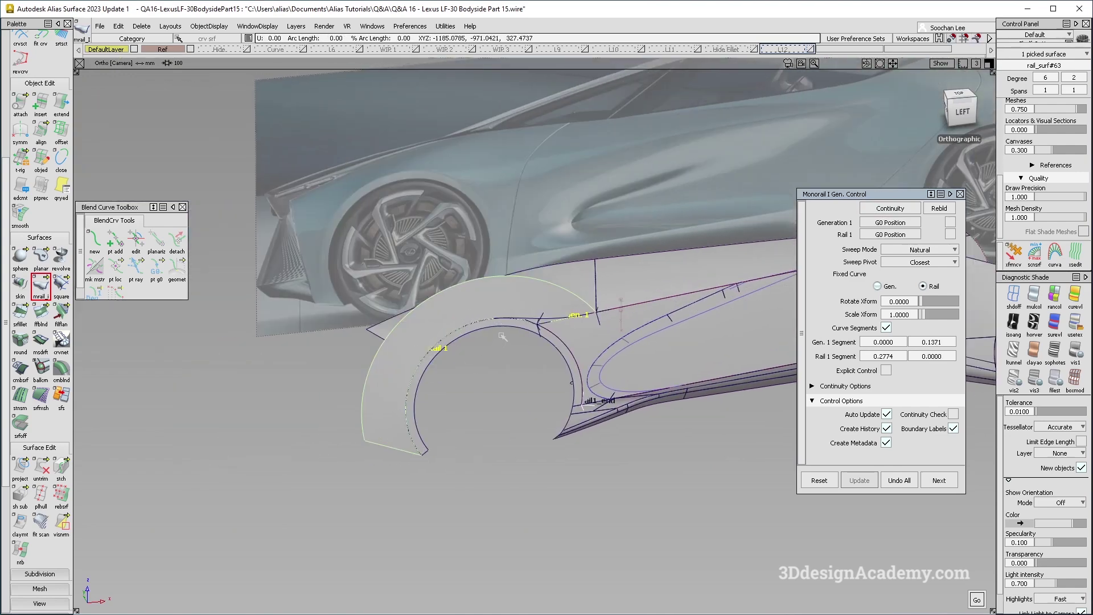
pyautogui.keyDown('ctrl'); pyautogui.keyDown('alt'); pyautogui.moveTo(495, 331); pyautogui.dragTo(490, 331); pyautogui.keyUp('alt'); pyautogui.keyUp('ctrl')
# Set the monorail surface's Generation 1 continuity to G2 Curvature and check its alignment with the fender
pyautogui.keyDown('alt'); pyautogui.keyDown('shift'); pyautogui.moveTo(527, 308); pyautogui.dragTo(604, 313, button='right'); pyautogui.keyUp('shift'); pyautogui.keyUp('alt')
pyautogui.moveTo(569, 313)
pyautogui.keyDown('alt'); pyautogui.keyDown('shift'); pyautogui.mouseDown()
pyautogui.moveTo(549, 336)
pyautogui.moveTo(575, 301)
pyautogui.mouseUp(); pyautogui.keyUp('shift'); pyautogui.keyUp('alt')
pyautogui.keyDown('alt'); pyautogui.keyDown('shift'); pyautogui.moveTo(571, 297); pyautogui.dragTo(587, 284, button='right'); pyautogui.keyUp('shift'); pyautogui.keyUp('alt')
pyautogui.click(882, 223)
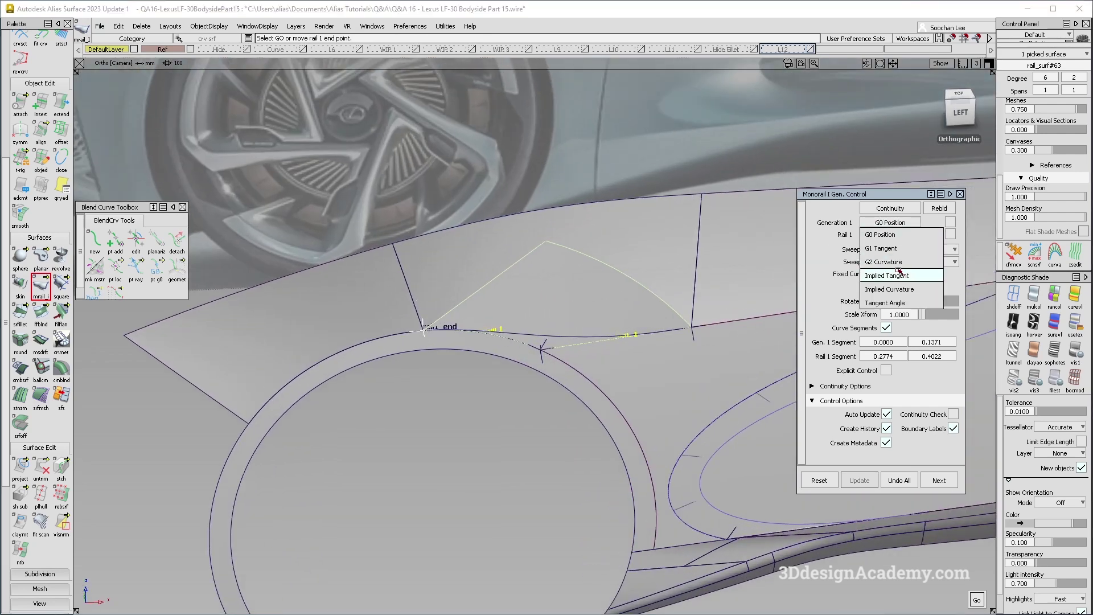
pyautogui.click(895, 263)
pyautogui.keyDown('alt'); pyautogui.keyDown('shift'); pyautogui.moveTo(612, 363); pyautogui.dragTo(642, 357, button='right'); pyautogui.keyUp('shift'); pyautogui.keyUp('alt')
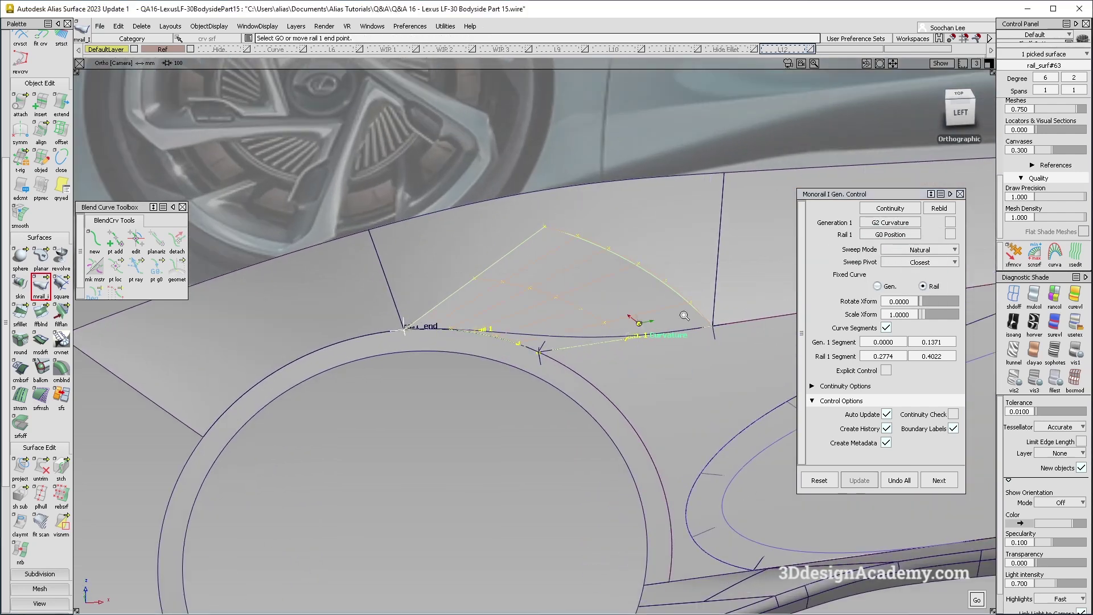
pyautogui.keyDown('alt'); pyautogui.keyDown('shift'); pyautogui.moveTo(684, 316); pyautogui.dragTo(647, 299); pyautogui.keyUp('shift'); pyautogui.keyUp('alt')
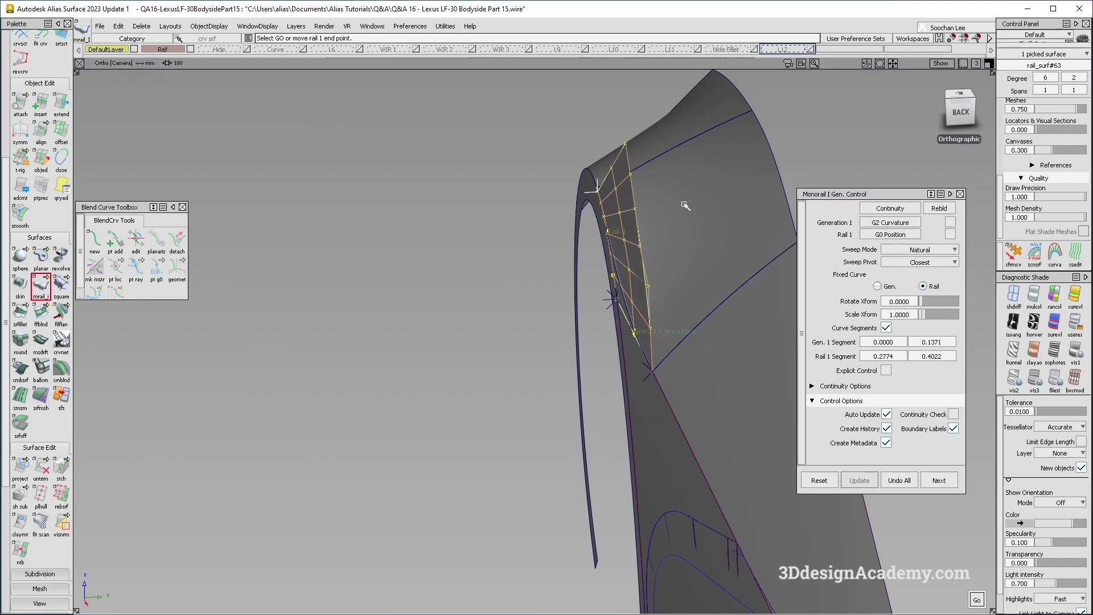
# Turn on explicit control with rail degree 4 and generation degree 3, and set Rotate Xform to 7.0560
pyautogui.click(887, 371)
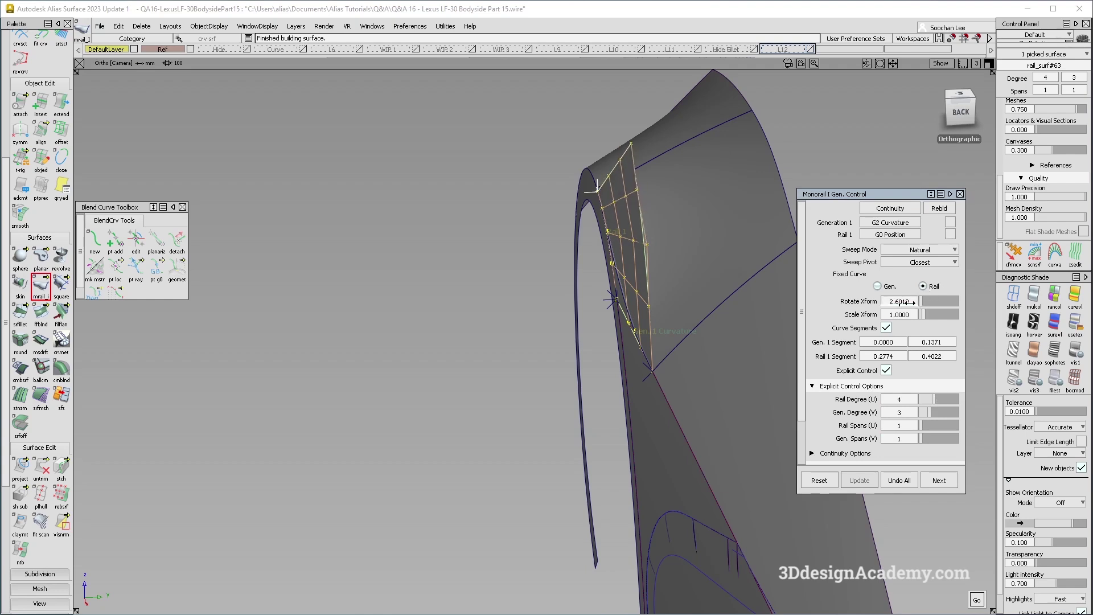
pyautogui.moveTo(569, 233)
pyautogui.keyDown('alt'); pyautogui.keyDown('shift'); pyautogui.mouseDown()
pyautogui.moveTo(496, 219)
pyautogui.moveTo(356, 259)
pyautogui.moveTo(532, 268)
pyautogui.moveTo(512, 285)
pyautogui.moveTo(488, 390)
pyautogui.mouseUp(); pyautogui.keyUp('shift'); pyautogui.keyUp('alt')
pyautogui.keyDown('alt'); pyautogui.keyDown('shift'); pyautogui.moveTo(461, 369); pyautogui.dragTo(536, 345, button='right'); pyautogui.keyUp('shift'); pyautogui.keyUp('alt')
pyautogui.keyDown('alt'); pyautogui.keyDown('shift'); pyautogui.moveTo(535, 346); pyautogui.dragTo(535, 367); pyautogui.keyUp('shift'); pyautogui.keyUp('alt')
pyautogui.click(40, 285)
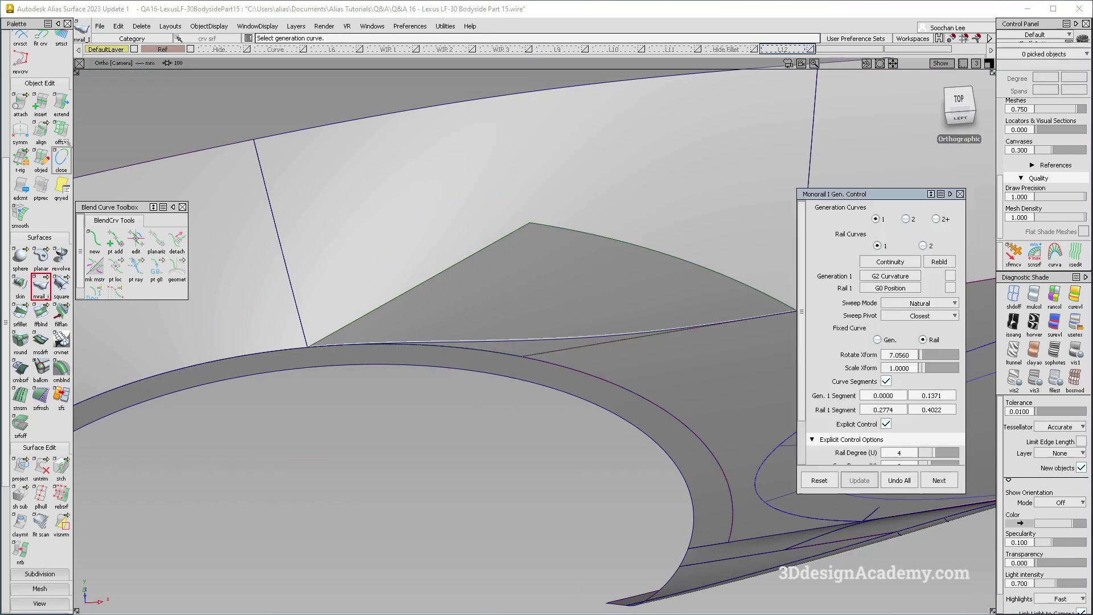
# Intersect the new monorail surface with the fender blend surface above the wheel arch
pyautogui.moveTo(522, 344); pyautogui.dragTo(521, 354)
pyautogui.keyDown('ctrl'); pyautogui.keyDown('shift'); pyautogui.moveTo(373, 493); pyautogui.dragTo(334, 285); pyautogui.keyUp('shift'); pyautogui.keyUp('ctrl')
pyautogui.moveTo(21, 467); pyautogui.dragTo(84, 467)
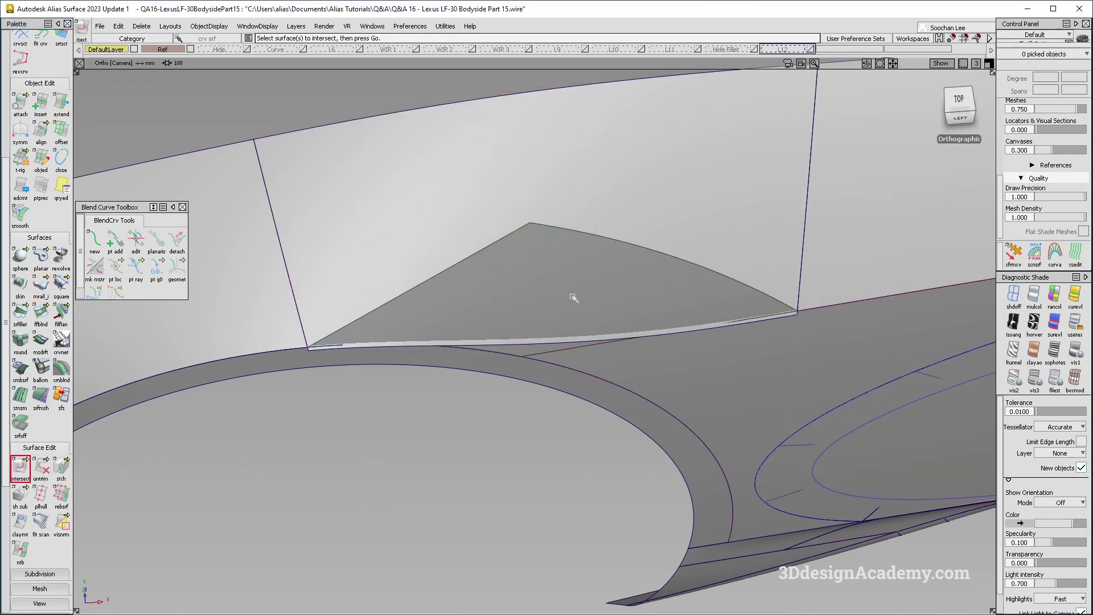
pyautogui.click(643, 221)
# Trim the overlapping surfaces at their intersection above the wheel arch, accepting history removal and keeping the lower sliver of the monorail surface
pyautogui.keyDown('ctrl'); pyautogui.keyDown('shift'); pyautogui.moveTo(518, 457); pyautogui.dragTo(483, 228); pyautogui.keyUp('shift'); pyautogui.keyUp('ctrl')
pyautogui.moveTo(41, 467); pyautogui.dragTo(64, 467)
pyautogui.click(440, 216)
pyautogui.click(304, 349)
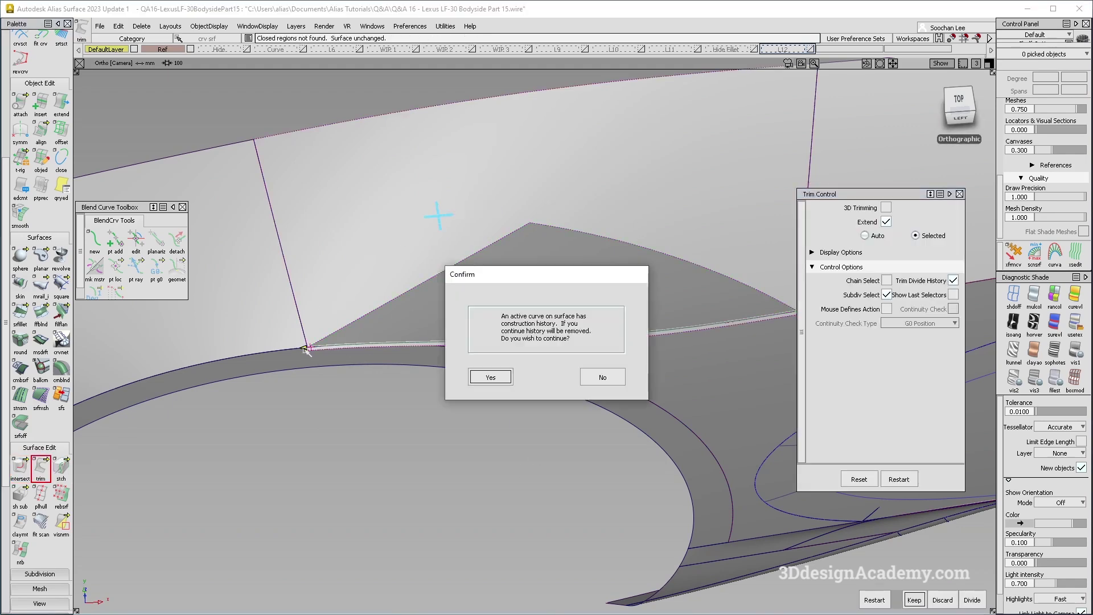
pyautogui.click(492, 374)
pyautogui.press('space')
pyautogui.click(534, 349)
pyautogui.press('space')
# Examine the body side from the front wheel arch to the rear, with and without the wireframe shown
pyautogui.keyDown('alt'); pyautogui.keyDown('shift'); pyautogui.moveTo(635, 393); pyautogui.dragTo(672, 473); pyautogui.keyUp('shift'); pyautogui.keyUp('alt')
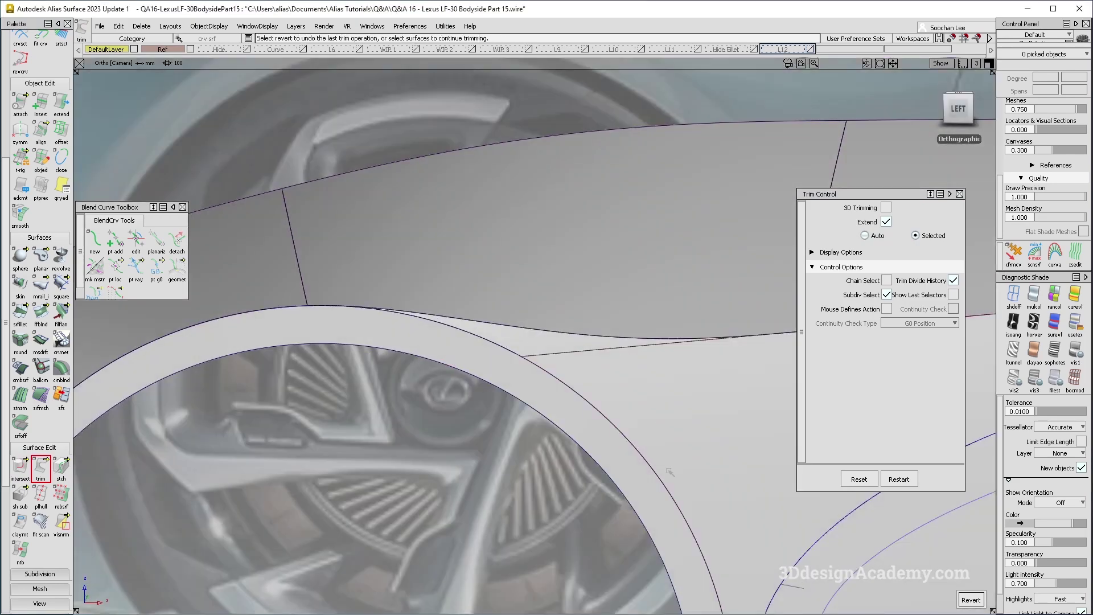
pyautogui.keyDown('ctrl'); pyautogui.keyDown('shift'); pyautogui.moveTo(671, 473); pyautogui.dragTo(660, 398, button='right'); pyautogui.keyUp('shift'); pyautogui.keyUp('ctrl')
pyautogui.keyDown('alt'); pyautogui.keyDown('shift'); pyautogui.moveTo(660, 398); pyautogui.dragTo(638, 381, button='right'); pyautogui.keyUp('shift'); pyautogui.keyUp('alt')
pyautogui.keyDown('alt'); pyautogui.keyDown('shift'); pyautogui.moveTo(622, 364); pyautogui.dragTo(393, 340, button='middle'); pyautogui.keyUp('shift'); pyautogui.keyUp('alt')
pyautogui.keyDown('alt'); pyautogui.keyDown('shift'); pyautogui.moveTo(393, 340); pyautogui.dragTo(361, 303); pyautogui.keyUp('shift'); pyautogui.keyUp('alt')
pyautogui.moveTo(361, 303)
pyautogui.keyDown('alt'); pyautogui.keyDown('shift'); pyautogui.mouseDown(button='right')
pyautogui.moveTo(349, 325)
pyautogui.moveTo(353, 285)
pyautogui.mouseUp(button='right'); pyautogui.keyUp('shift'); pyautogui.keyUp('alt')
pyautogui.keyDown('alt'); pyautogui.keyDown('shift'); pyautogui.moveTo(364, 298); pyautogui.dragTo(307, 306); pyautogui.keyUp('shift'); pyautogui.keyUp('alt')
pyautogui.keyDown('alt'); pyautogui.keyDown('shift'); pyautogui.moveTo(307, 306); pyautogui.dragTo(350, 302, button='middle'); pyautogui.keyUp('shift'); pyautogui.keyUp('alt')
pyautogui.press('F8')
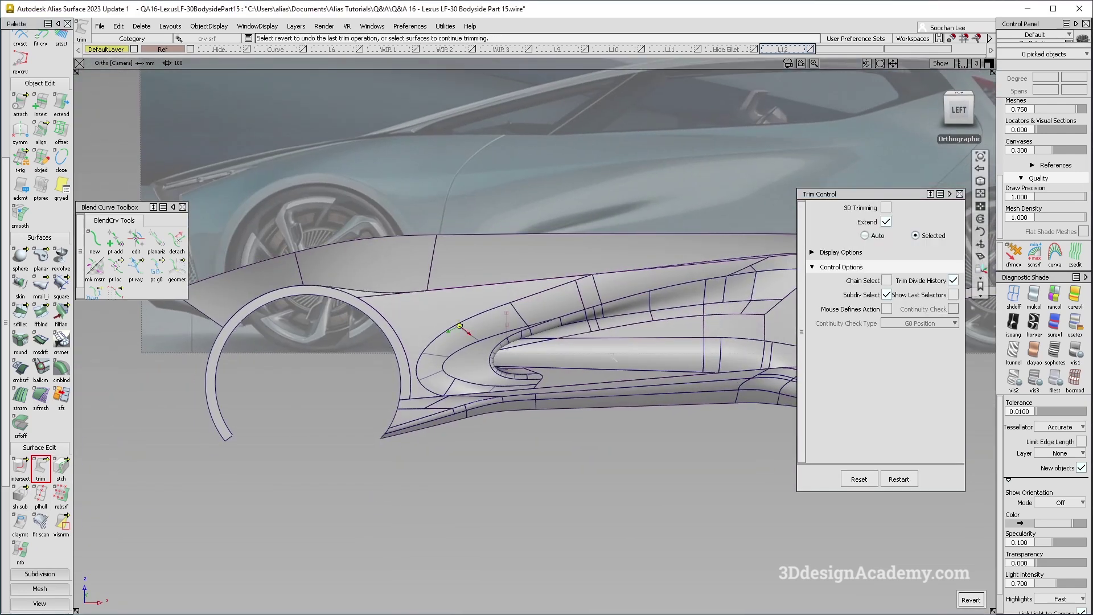
pyautogui.keyDown('ctrl'); pyautogui.keyDown('shift'); pyautogui.moveTo(507, 326); pyautogui.dragTo(506, 299, button='right'); pyautogui.keyUp('shift'); pyautogui.keyUp('ctrl')
pyautogui.keyDown('alt'); pyautogui.keyDown('shift'); pyautogui.moveTo(506, 299); pyautogui.dragTo(466, 293, button='middle'); pyautogui.keyUp('shift'); pyautogui.keyUp('alt')
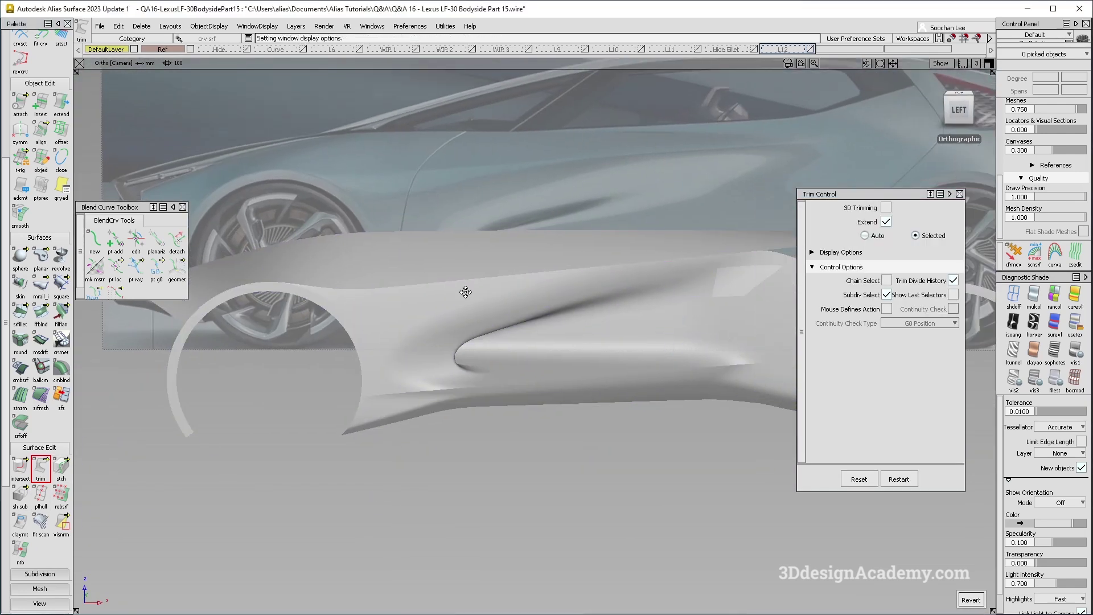
pyautogui.moveTo(467, 293)
pyautogui.keyDown('alt'); pyautogui.keyDown('shift'); pyautogui.mouseDown()
pyautogui.moveTo(349, 268)
pyautogui.moveTo(524, 306)
pyautogui.moveTo(456, 296)
pyautogui.mouseUp(); pyautogui.keyUp('shift'); pyautogui.keyUp('alt')
pyautogui.keyDown('alt'); pyautogui.keyDown('shift'); pyautogui.moveTo(455, 296); pyautogui.dragTo(398, 301, button='right'); pyautogui.keyUp('shift'); pyautogui.keyUp('alt')
pyautogui.keyDown('alt'); pyautogui.keyDown('shift'); pyautogui.moveTo(538, 334); pyautogui.dragTo(317, 332, button='middle'); pyautogui.keyUp('shift'); pyautogui.keyUp('alt')
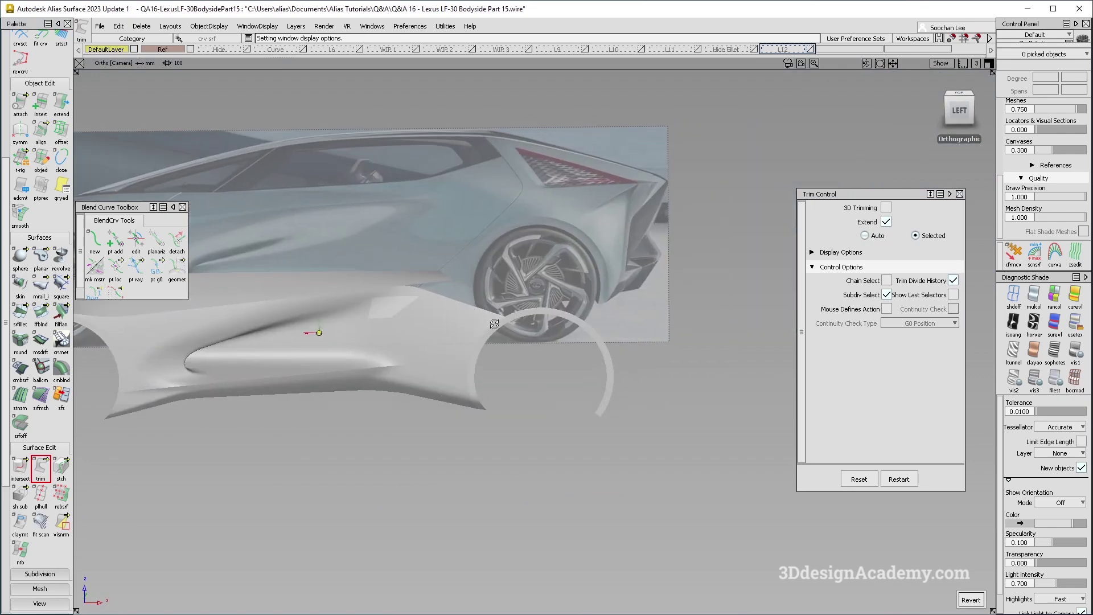
pyautogui.keyDown('alt'); pyautogui.keyDown('shift'); pyautogui.moveTo(415, 298); pyautogui.dragTo(419, 328); pyautogui.keyUp('shift'); pyautogui.keyUp('alt')
pyautogui.keyDown('ctrl'); pyautogui.keyDown('shift'); pyautogui.moveTo(419, 298); pyautogui.dragTo(491, 409, button='right'); pyautogui.keyUp('shift'); pyautogui.keyUp('ctrl')
pyautogui.keyDown('alt'); pyautogui.keyDown('shift'); pyautogui.moveTo(433, 319); pyautogui.dragTo(494, 278, button='right'); pyautogui.keyUp('shift'); pyautogui.keyUp('alt')
pyautogui.keyDown('alt'); pyautogui.keyDown('shift'); pyautogui.moveTo(473, 311); pyautogui.dragTo(513, 302, button='middle'); pyautogui.keyUp('shift'); pyautogui.keyUp('alt')
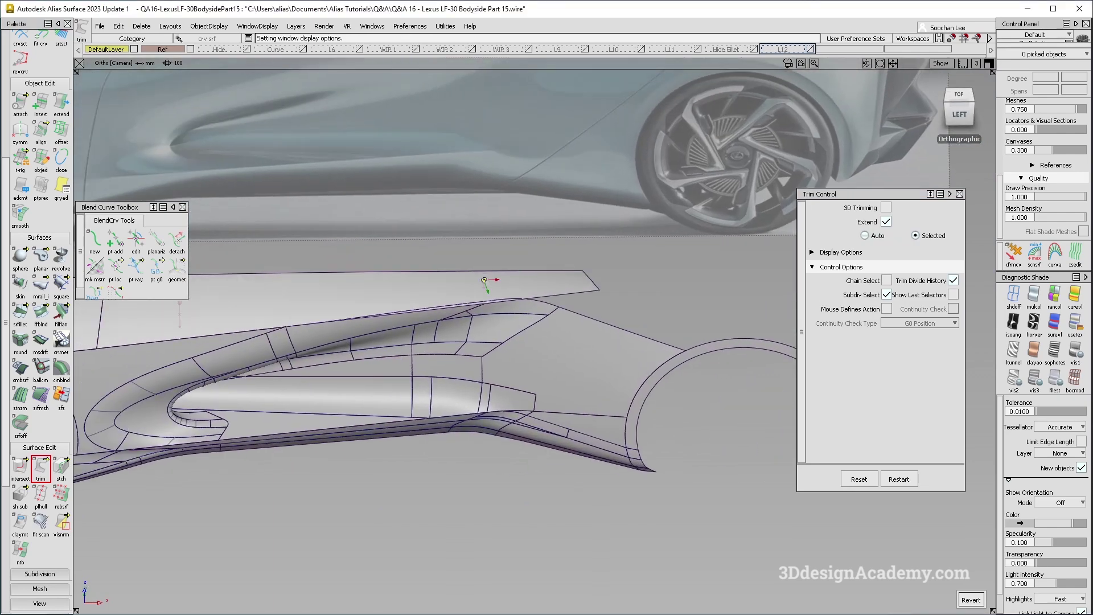
# Insert a Curve on Surface across the shoulder surface near its rear end, where it meets the side surfaces below
pyautogui.scroll(2, 484, 280)
pyautogui.keyDown('alt'); pyautogui.keyDown('shift'); pyautogui.moveTo(571, 294); pyautogui.dragTo(515, 330); pyautogui.keyUp('shift'); pyautogui.keyUp('alt')
pyautogui.keyDown('alt'); pyautogui.keyDown('shift'); pyautogui.moveTo(513, 330); pyautogui.dragTo(591, 331, button='middle'); pyautogui.keyUp('shift'); pyautogui.keyUp('alt')
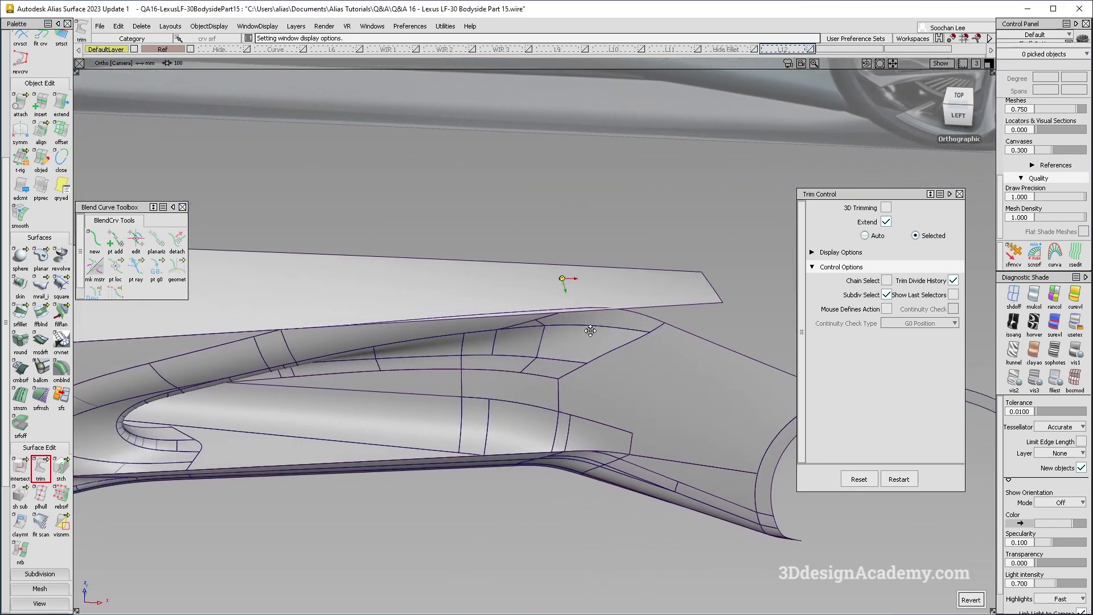
pyautogui.keyDown('alt'); pyautogui.keyDown('shift'); pyautogui.moveTo(591, 331); pyautogui.dragTo(569, 393); pyautogui.keyUp('shift'); pyautogui.keyUp('alt')
pyautogui.scroll(5, 35, 133)
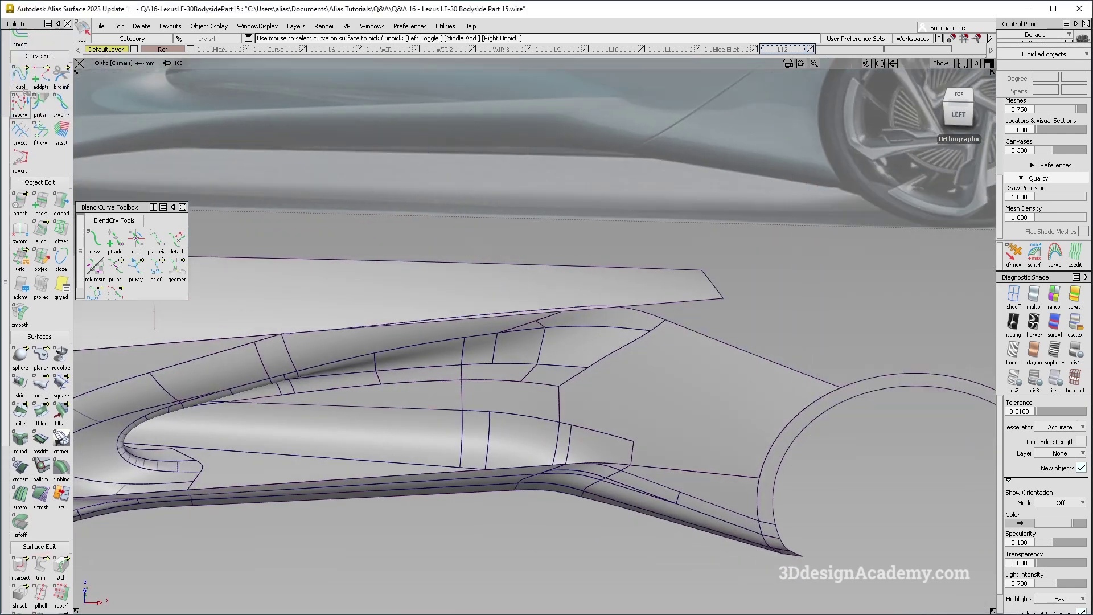
pyautogui.click(41, 75)
pyautogui.scroll(3, 569, 307)
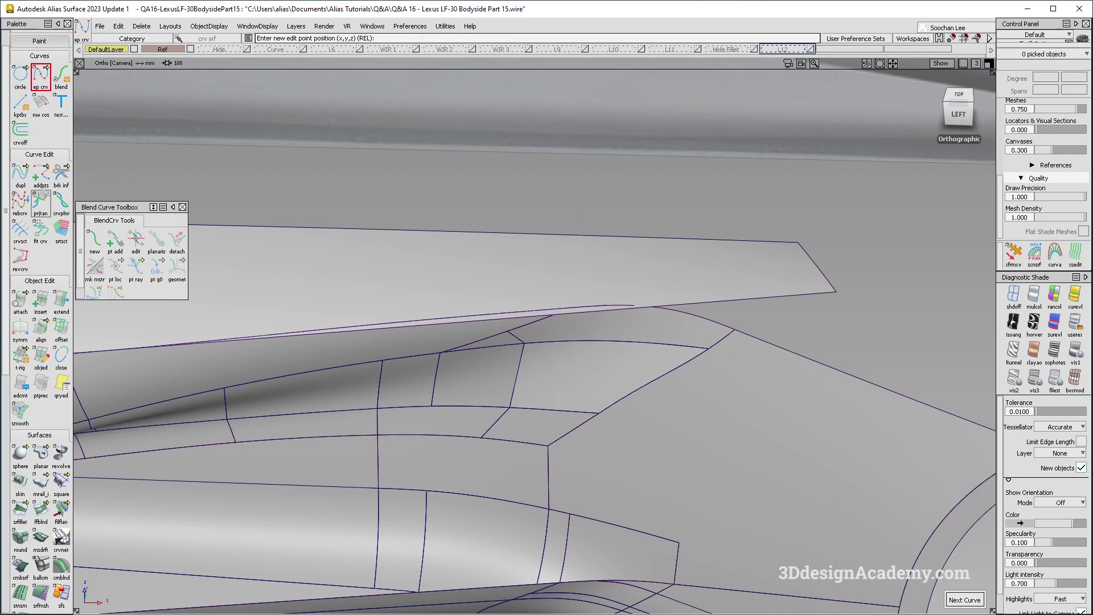
pyautogui.doubleClick(49, 311)
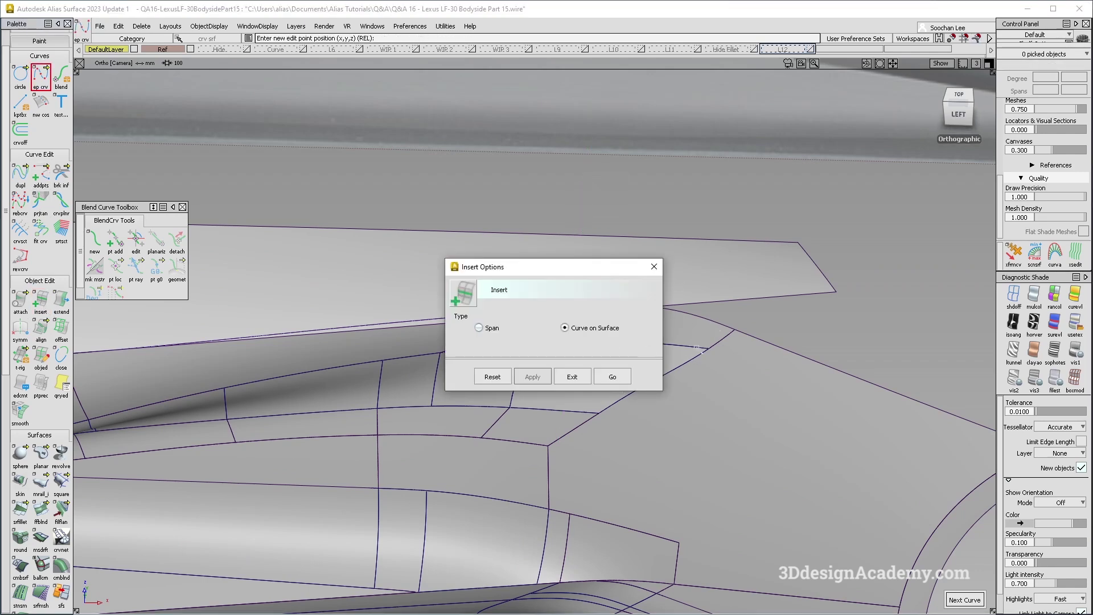
pyautogui.click(612, 376)
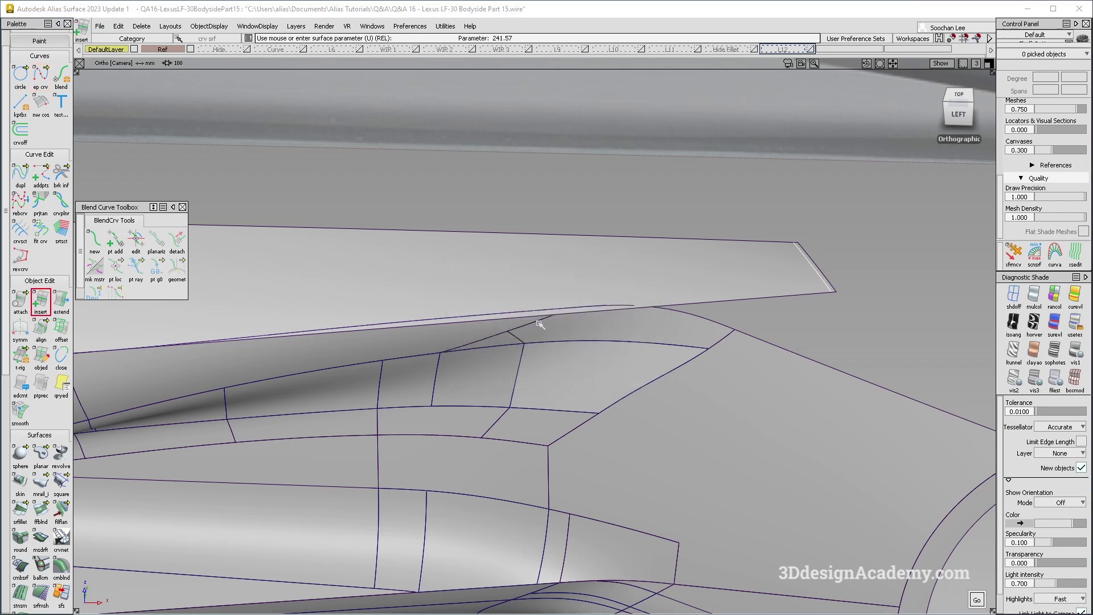
pyautogui.moveTo(540, 324); pyautogui.dragTo(570, 329)
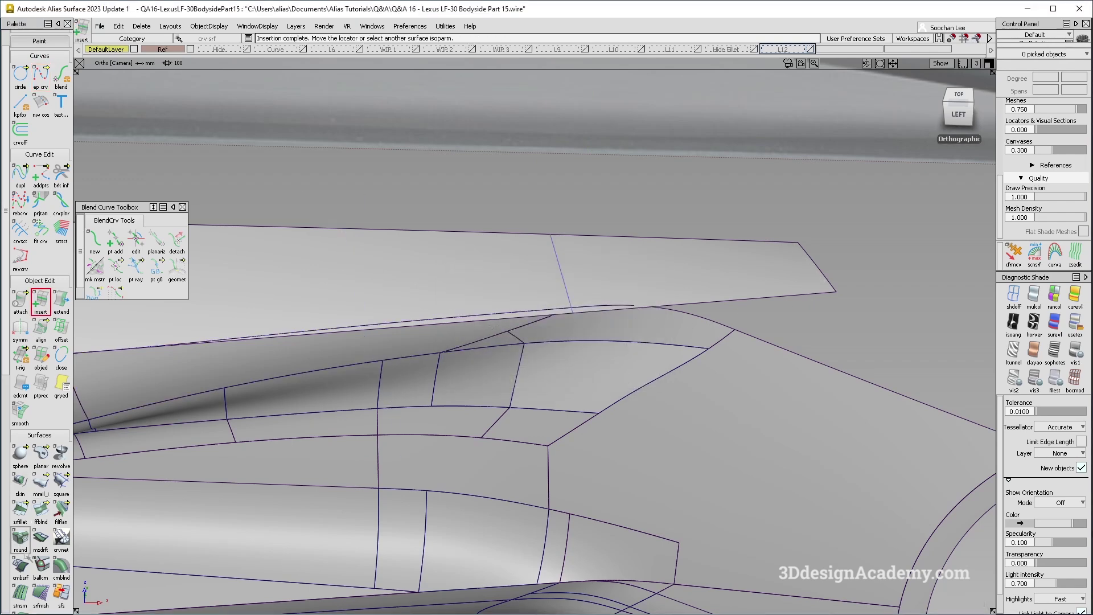
# Trim the shoulder surface at the inserted curve, removing its overhanging rear end
pyautogui.scroll(-3, 41, 512)
pyautogui.click(41, 592)
pyautogui.click(614, 304)
pyautogui.press('space')
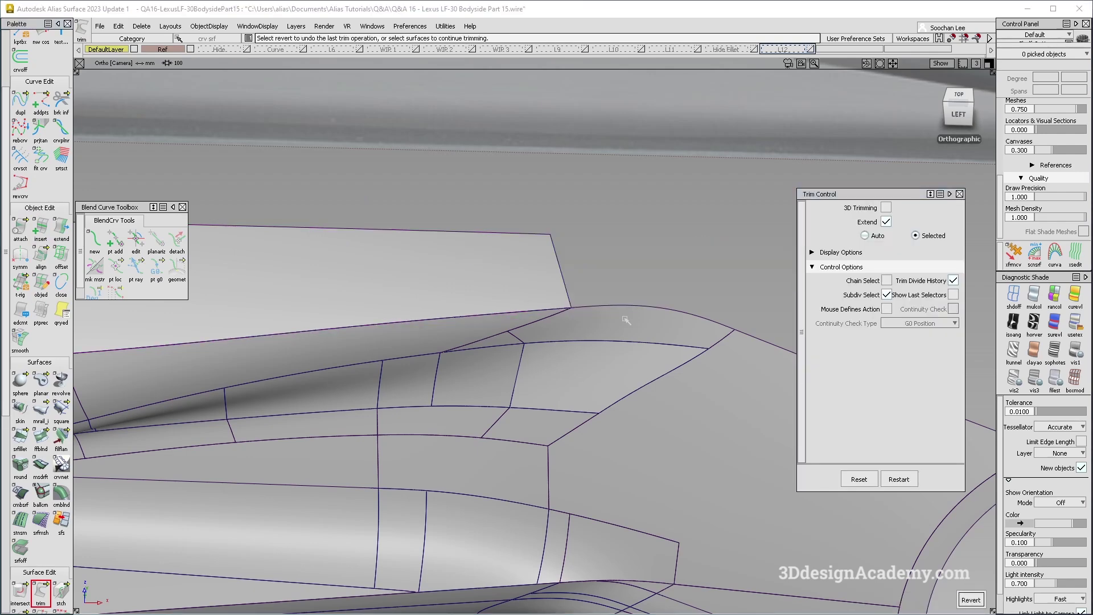
# Hide the wireframe and inspect the shaded body side around the trimmed shoulder end and rear wheel arch
pyautogui.keyDown('alt'); pyautogui.keyDown('shift'); pyautogui.moveTo(626, 320); pyautogui.dragTo(655, 285); pyautogui.keyUp('shift'); pyautogui.keyUp('alt')
pyautogui.keyDown('ctrl'); pyautogui.keyDown('shift'); pyautogui.moveTo(633, 438); pyautogui.dragTo(541, 348, button='right'); pyautogui.keyUp('shift'); pyautogui.keyUp('ctrl')
pyautogui.keyDown('alt'); pyautogui.keyDown('shift'); pyautogui.moveTo(571, 315); pyautogui.dragTo(513, 342, button='right'); pyautogui.keyUp('shift'); pyautogui.keyUp('alt')
pyautogui.keyDown('alt'); pyautogui.keyDown('shift'); pyautogui.moveTo(643, 403); pyautogui.dragTo(533, 374, button='middle'); pyautogui.keyUp('shift'); pyautogui.keyUp('alt')
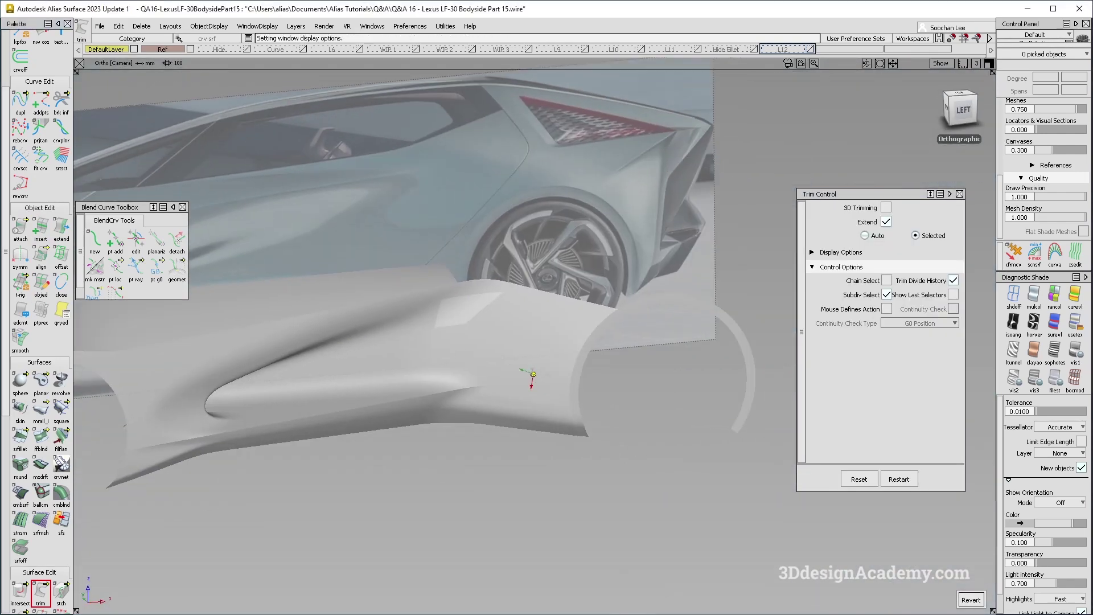
pyautogui.click(1039, 299)
pyautogui.click(1019, 523)
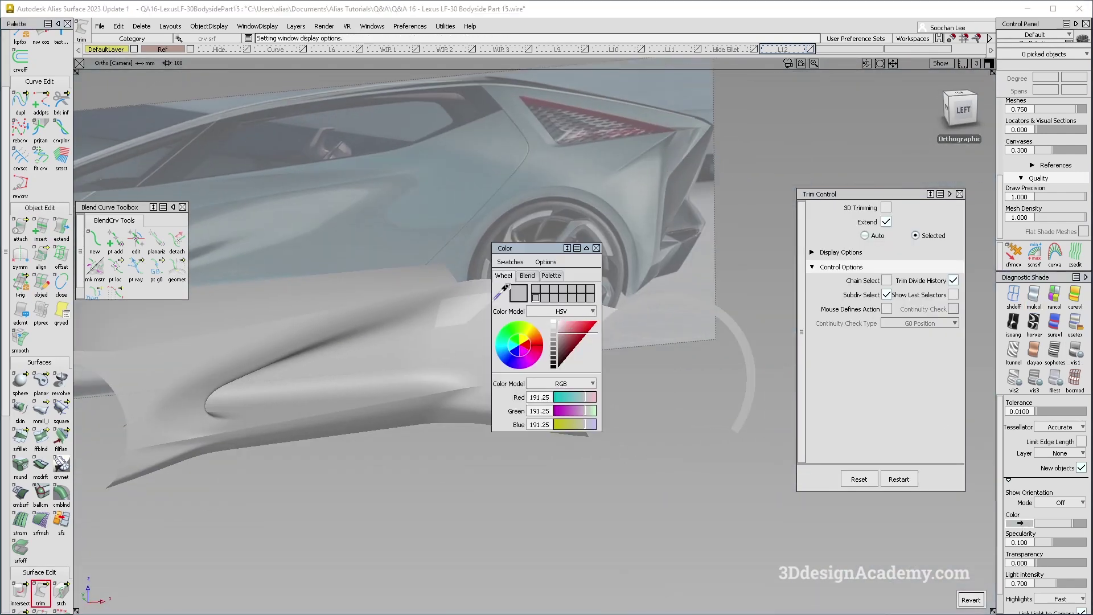
pyautogui.click(597, 248)
pyautogui.keyDown('alt'); pyautogui.keyDown('shift'); pyautogui.moveTo(589, 302); pyautogui.dragTo(550, 313); pyautogui.keyUp('shift'); pyautogui.keyUp('alt')
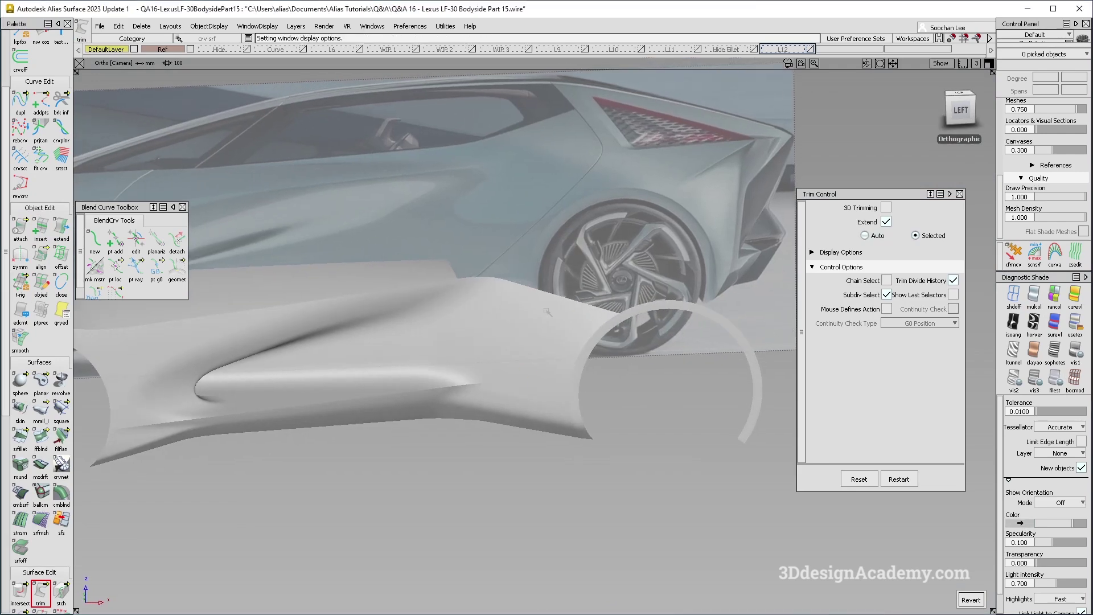
# Compare the shaded body side in side view with the front three-quarter reference photo of the Lexus LF-30
pyautogui.keyDown('ctrl'); pyautogui.keyDown('shift'); pyautogui.moveTo(550, 313); pyautogui.dragTo(501, 265, button='right'); pyautogui.keyUp('shift'); pyautogui.keyUp('ctrl')
pyautogui.keyDown('alt'); pyautogui.keyDown('shift'); pyautogui.moveTo(569, 319); pyautogui.dragTo(552, 302); pyautogui.keyUp('shift'); pyautogui.keyUp('alt')
pyautogui.keyDown('ctrl'); pyautogui.keyDown('shift'); pyautogui.moveTo(593, 328); pyautogui.dragTo(549, 283, button='right'); pyautogui.keyUp('shift'); pyautogui.keyUp('ctrl')
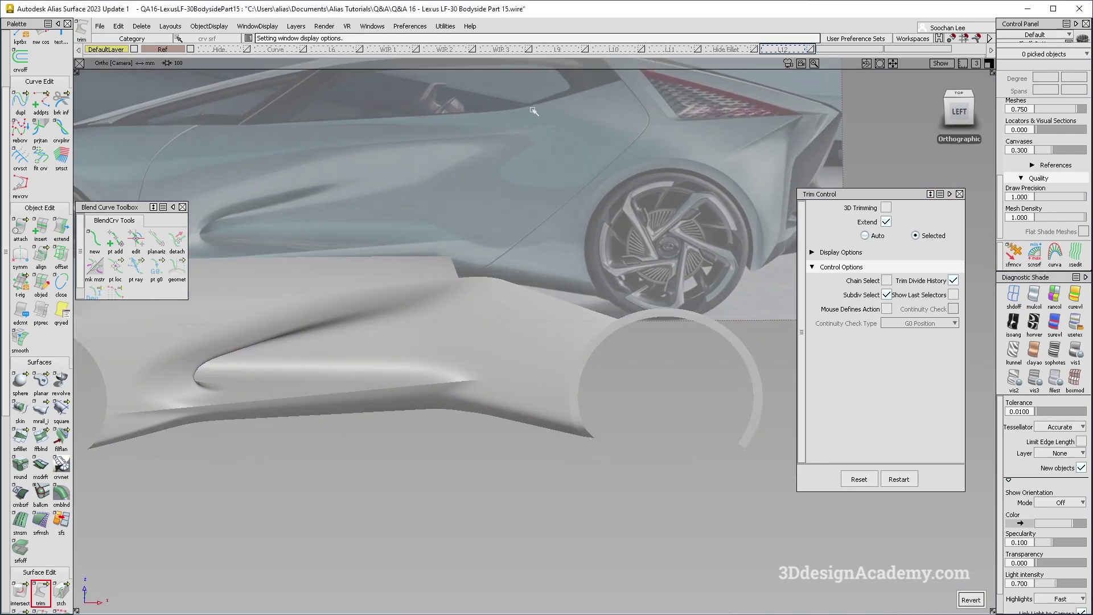
pyautogui.hotkey('alt', 'Tab')
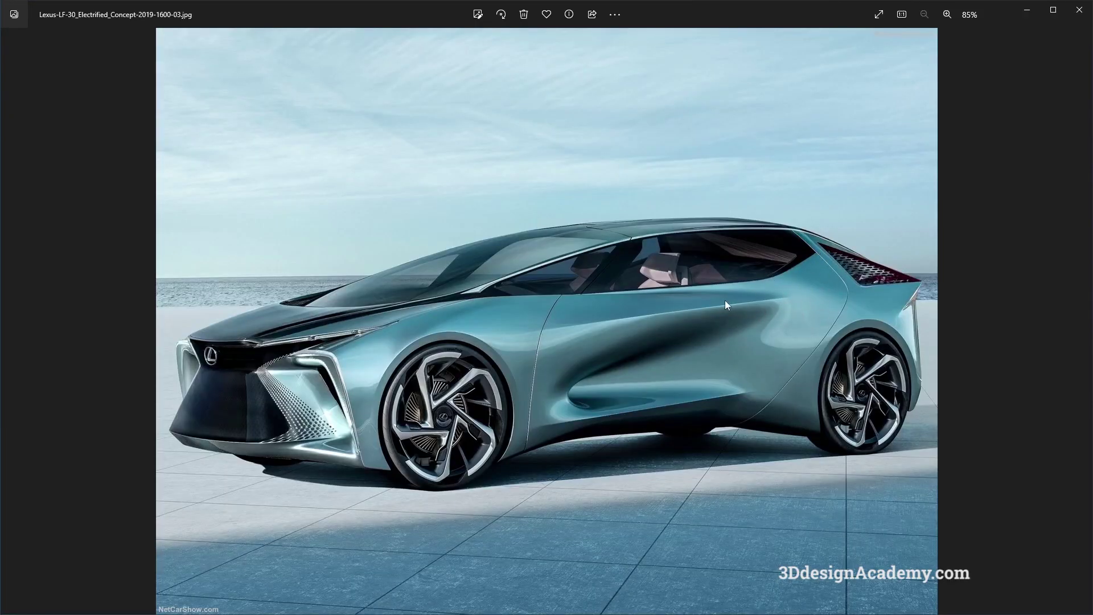
pyautogui.hotkey('alt', 'Tab')
# Delete the leftover curve-on-surface on the lower side surface behind the front wheel arch, below the recess
pyautogui.keyDown('alt'); pyautogui.keyDown('shift'); pyautogui.moveTo(530, 378); pyautogui.dragTo(504, 351); pyautogui.keyUp('shift'); pyautogui.keyUp('alt')
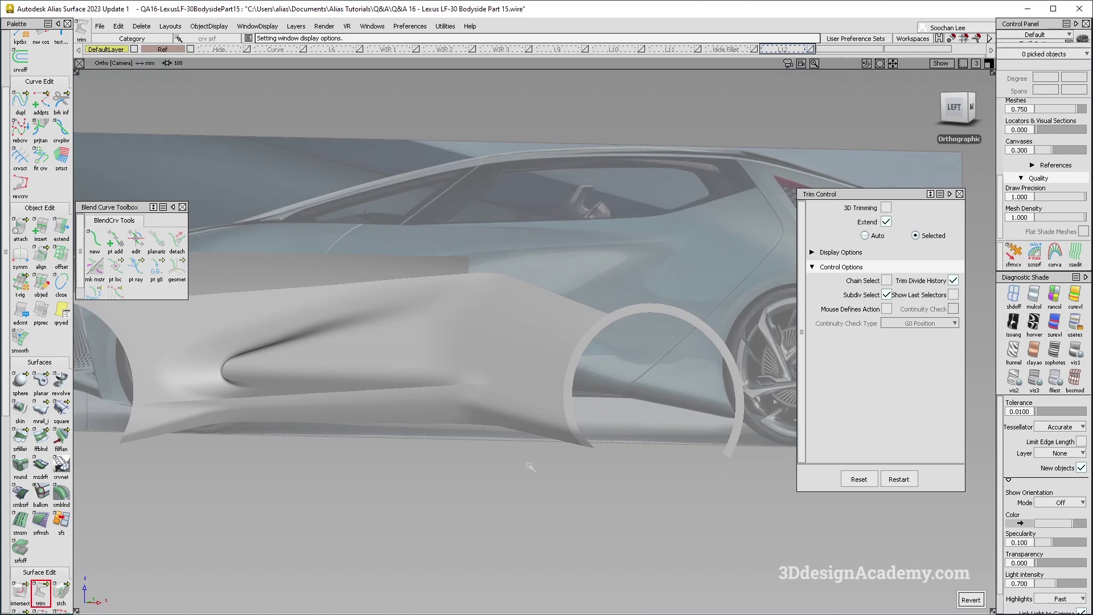
pyautogui.keyDown('ctrl'); pyautogui.keyDown('shift'); pyautogui.moveTo(531, 467); pyautogui.dragTo(485, 421, button='right'); pyautogui.keyUp('shift'); pyautogui.keyUp('ctrl')
pyautogui.keyDown('alt'); pyautogui.keyDown('shift'); pyautogui.moveTo(251, 348); pyautogui.dragTo(418, 316, button='middle'); pyautogui.keyUp('shift'); pyautogui.keyUp('alt')
pyautogui.keyDown('alt'); pyautogui.keyDown('shift'); pyautogui.moveTo(402, 316); pyautogui.dragTo(429, 353); pyautogui.keyUp('shift'); pyautogui.keyUp('alt')
pyautogui.scroll(5, 439, 363)
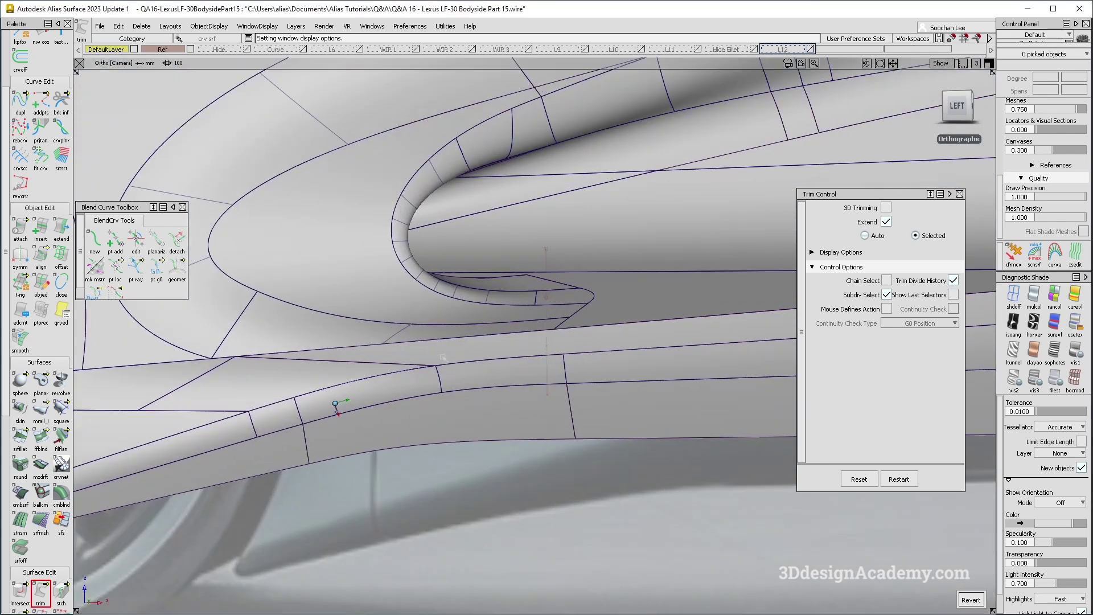
pyautogui.keyDown('ctrl'); pyautogui.keyDown('shift'); pyautogui.moveTo(443, 358); pyautogui.dragTo(403, 319); pyautogui.keyUp('shift'); pyautogui.keyUp('ctrl')
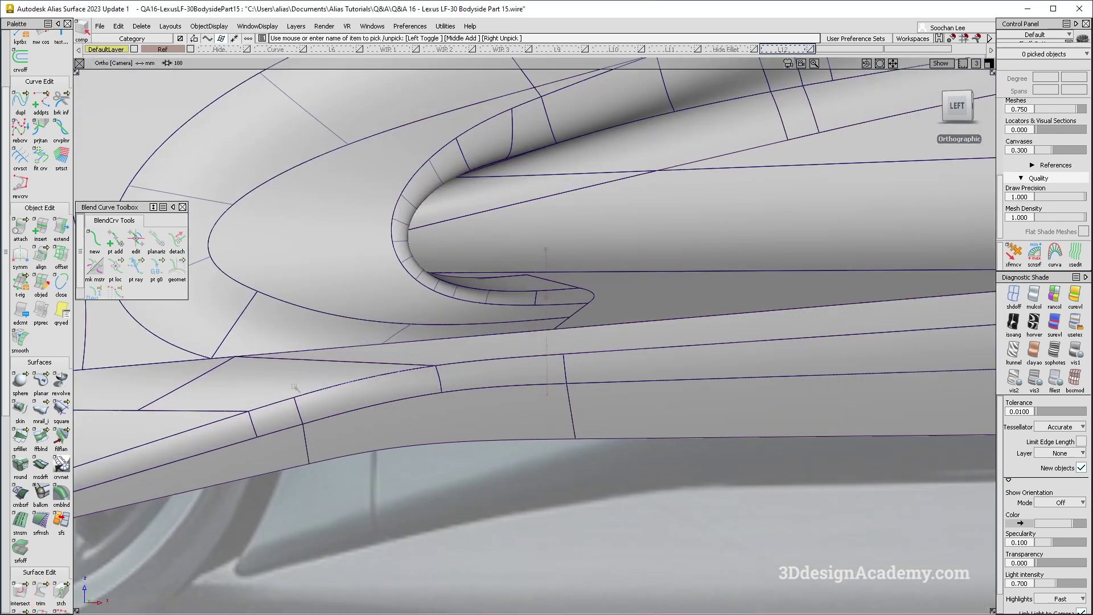
pyautogui.click(296, 389)
pyautogui.moveTo(336, 401)
pyautogui.keyDown('alt'); pyautogui.keyDown('shift'); pyautogui.mouseDown()
pyautogui.moveTo(367, 439)
pyautogui.moveTo(470, 510)
pyautogui.mouseUp(); pyautogui.keyUp('shift'); pyautogui.keyUp('alt')
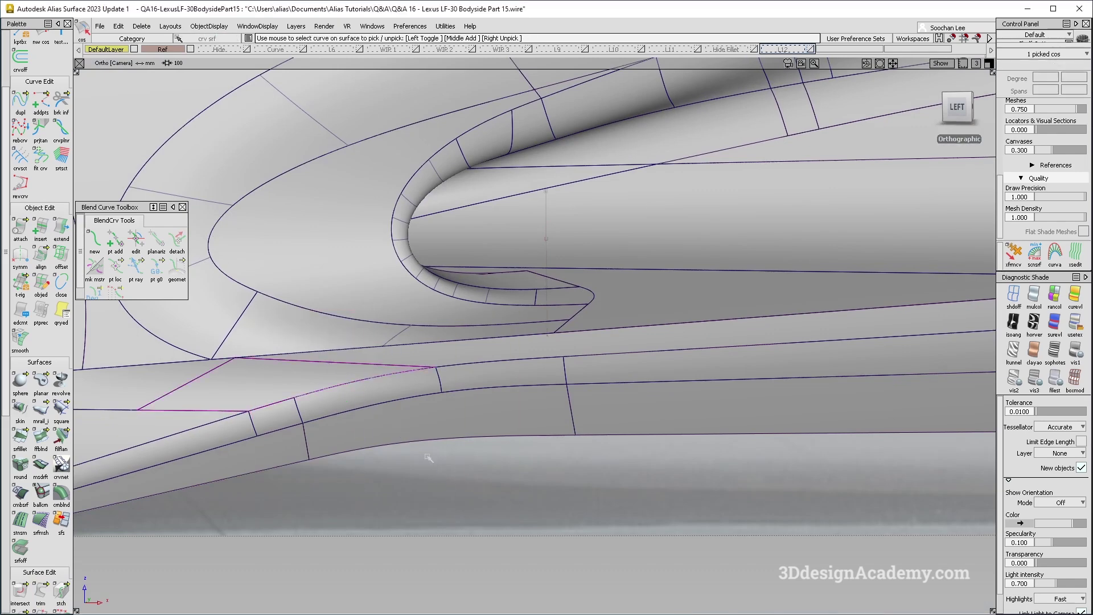
pyautogui.press('Delete')
# Select all the body side surfaces and wheel arches and delete their construction history
pyautogui.keyDown('alt'); pyautogui.keyDown('shift'); pyautogui.moveTo(596, 353); pyautogui.dragTo(547, 357, button='right'); pyautogui.keyUp('shift'); pyautogui.keyUp('alt')
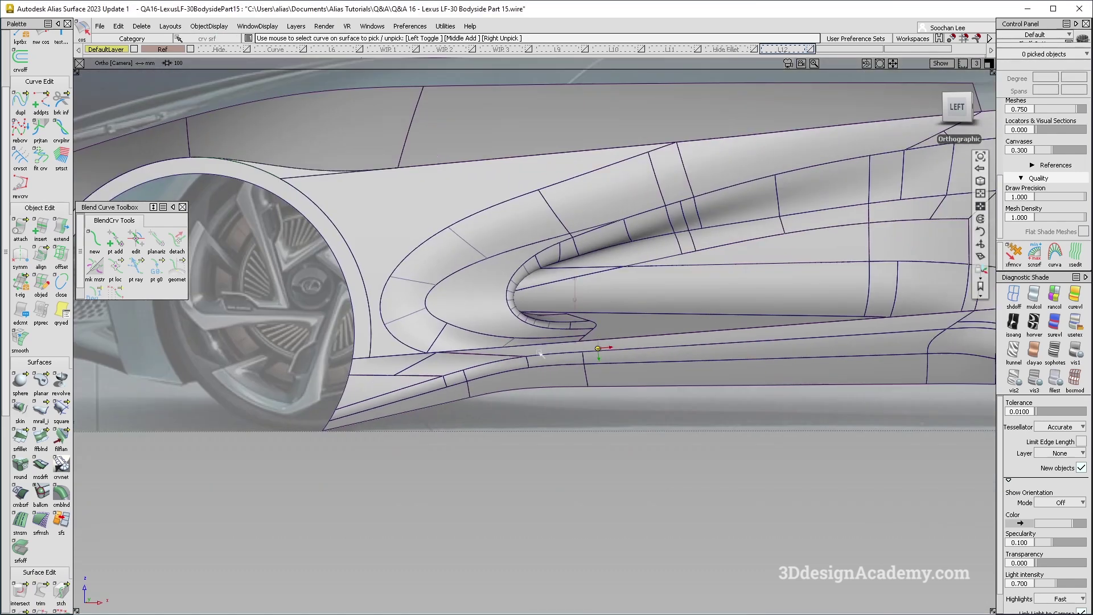
pyautogui.keyDown('alt'); pyautogui.keyDown('shift'); pyautogui.moveTo(615, 319); pyautogui.dragTo(656, 336); pyautogui.keyUp('shift'); pyautogui.keyUp('alt')
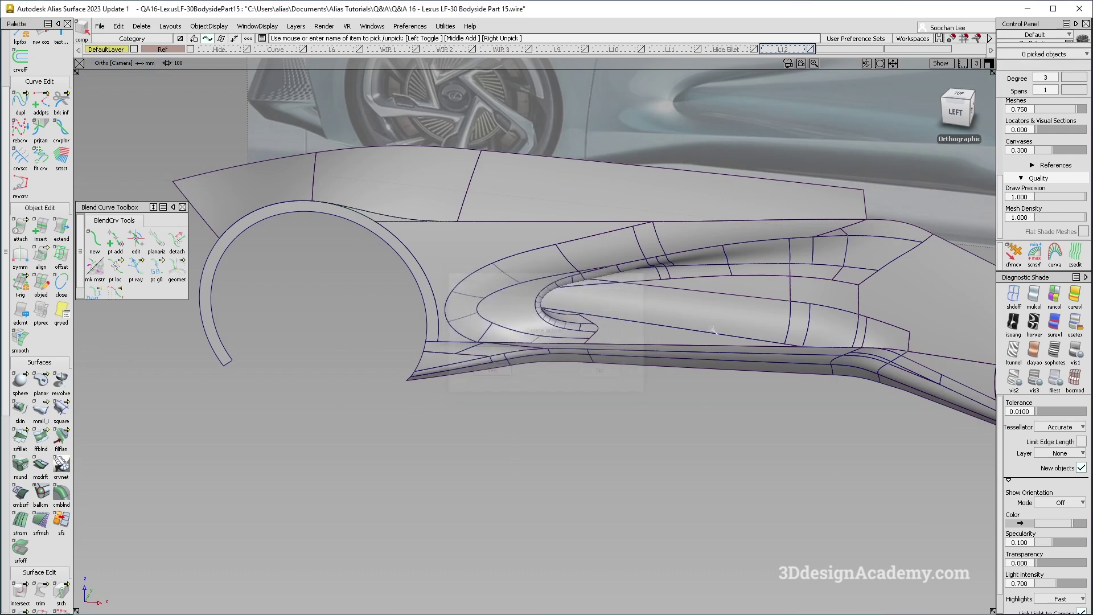
pyautogui.hotkey('shift', 'alt')
pyautogui.keyDown('alt'); pyautogui.keyDown('shift'); pyautogui.moveTo(706, 295); pyautogui.dragTo(632, 296, button='right'); pyautogui.keyUp('shift'); pyautogui.keyUp('alt')
pyautogui.keyDown('alt'); pyautogui.keyDown('shift'); pyautogui.moveTo(632, 297); pyautogui.dragTo(638, 296, button='middle'); pyautogui.keyUp('shift'); pyautogui.keyUp('alt')
pyautogui.keyDown('ctrl'); pyautogui.keyDown('shift'); pyautogui.moveTo(634, 285); pyautogui.dragTo(564, 183); pyautogui.keyUp('shift'); pyautogui.keyUp('ctrl')
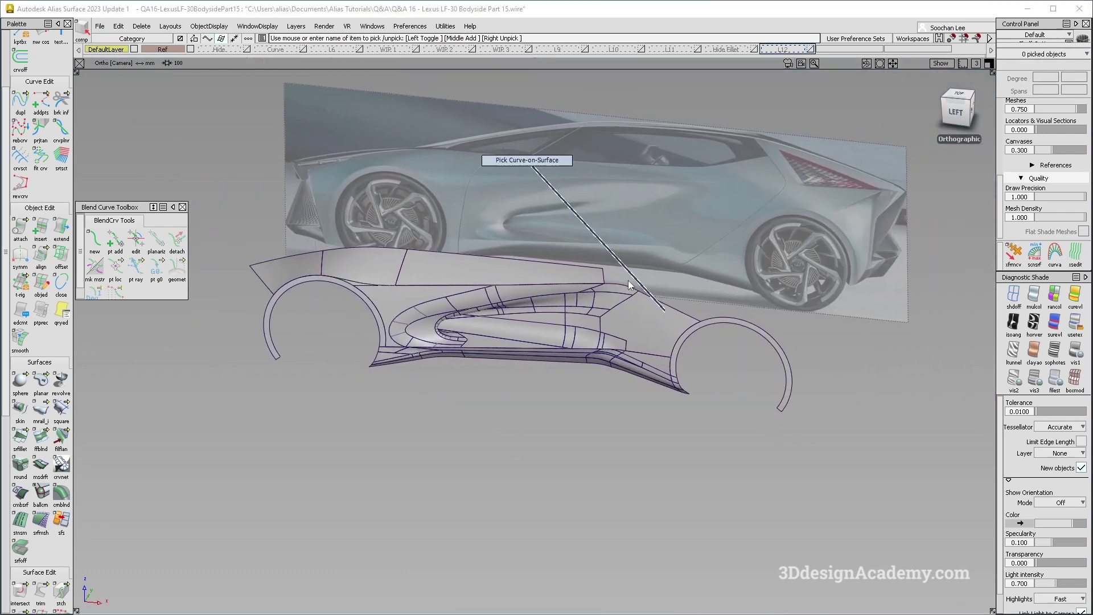
pyautogui.moveTo(798, 211); pyautogui.dragTo(222, 433)
pyautogui.click(142, 26)
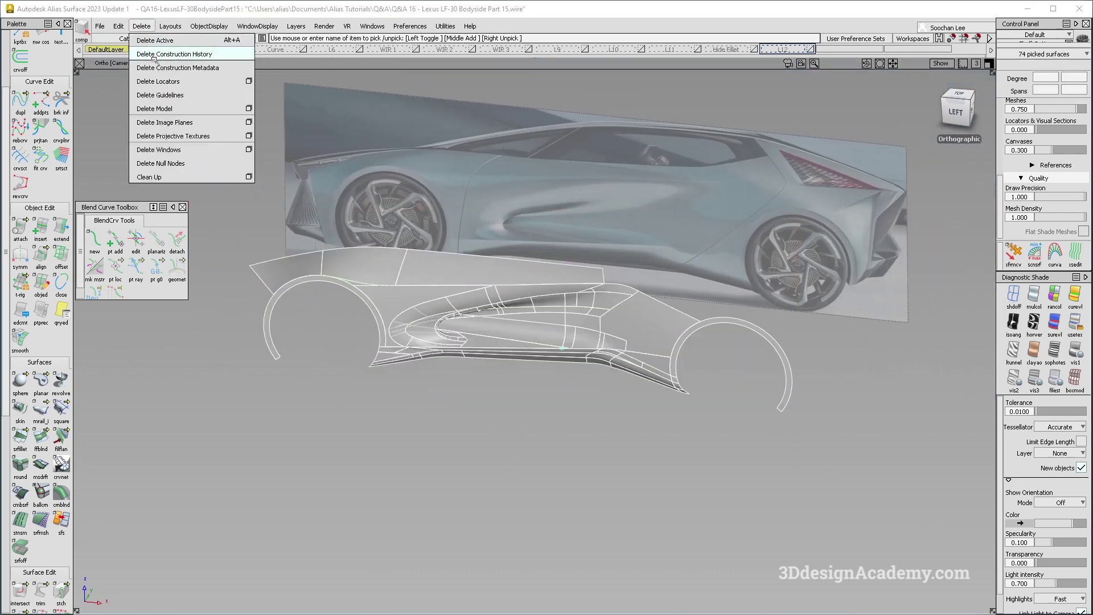
pyautogui.click(162, 55)
# Turn off the U and V isoparm display for all body side surfaces, leaving nothing selected
pyautogui.keyDown('alt'); pyautogui.keyDown('shift'); pyautogui.moveTo(354, 271); pyautogui.dragTo(314, 199); pyautogui.keyUp('shift'); pyautogui.keyUp('alt')
pyautogui.moveTo(232, 200); pyautogui.dragTo(826, 450)
pyautogui.scroll(2, 1062, 205)
pyautogui.scroll(3, 1063, 204)
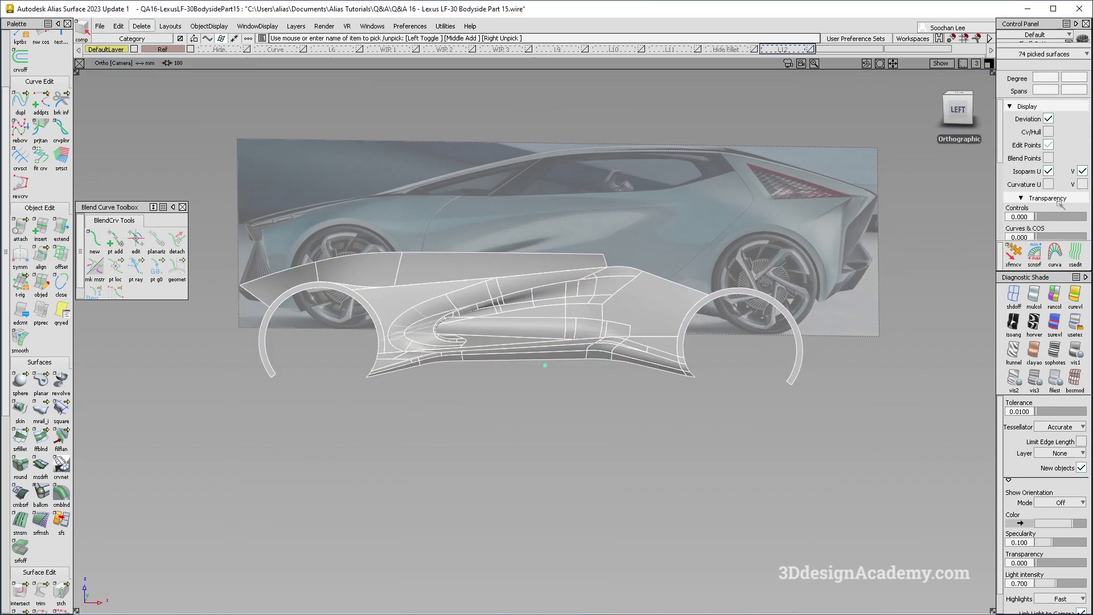
pyautogui.click(1049, 171)
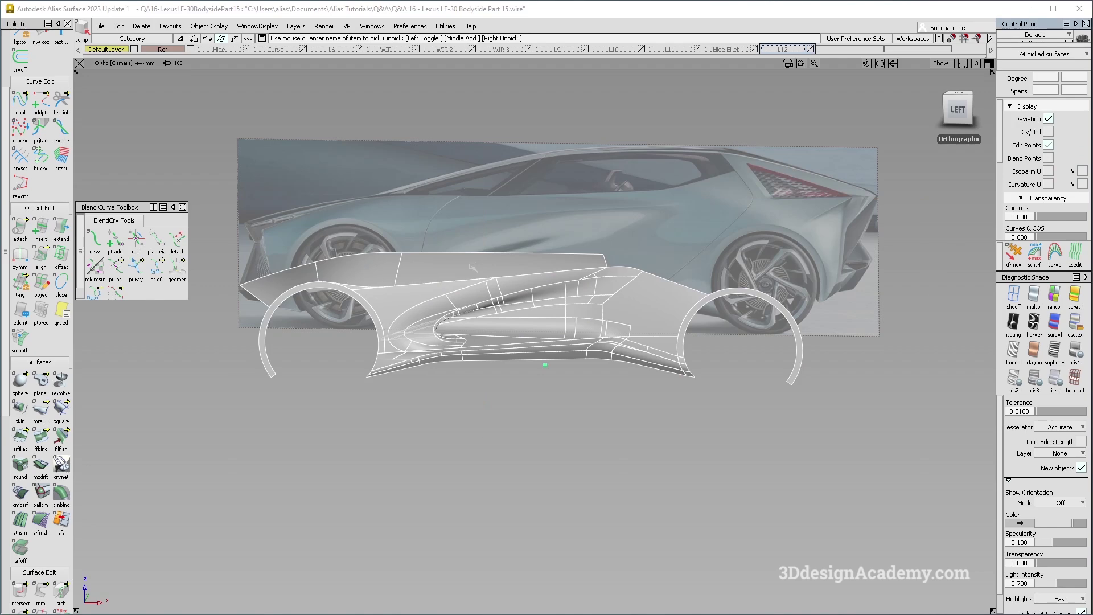
pyautogui.keyDown('ctrl'); pyautogui.keyDown('shift'); pyautogui.moveTo(473, 268); pyautogui.dragTo(482, 353); pyautogui.keyUp('shift'); pyautogui.keyUp('ctrl')
# Compare the clean shaded body side with the front three-quarter and side reference photos
pyautogui.keyDown('alt'); pyautogui.keyDown('shift'); pyautogui.moveTo(539, 359); pyautogui.dragTo(535, 296, button='right'); pyautogui.keyUp('shift'); pyautogui.keyUp('alt')
pyautogui.moveTo(535, 296)
pyautogui.keyDown('alt'); pyautogui.keyDown('shift'); pyautogui.mouseDown()
pyautogui.moveTo(471, 352)
pyautogui.moveTo(514, 295)
pyautogui.mouseUp(); pyautogui.keyUp('shift'); pyautogui.keyUp('alt')
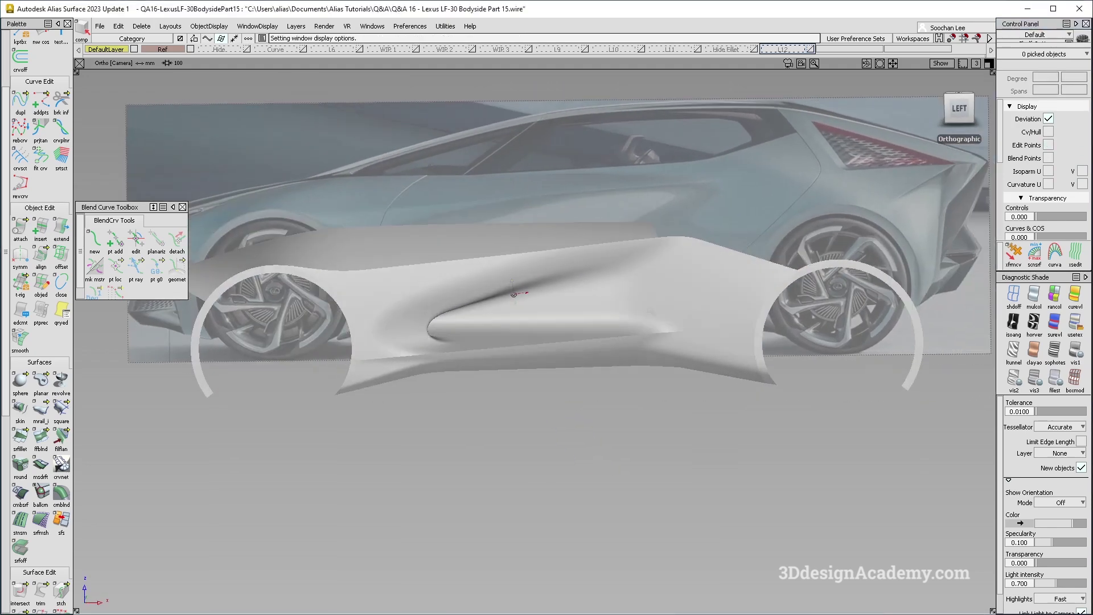
pyautogui.keyDown('alt'); pyautogui.keyDown('shift'); pyautogui.moveTo(625, 312); pyautogui.dragTo(676, 360); pyautogui.keyUp('shift'); pyautogui.keyUp('alt')
pyautogui.hotkey('alt', 'Tab')
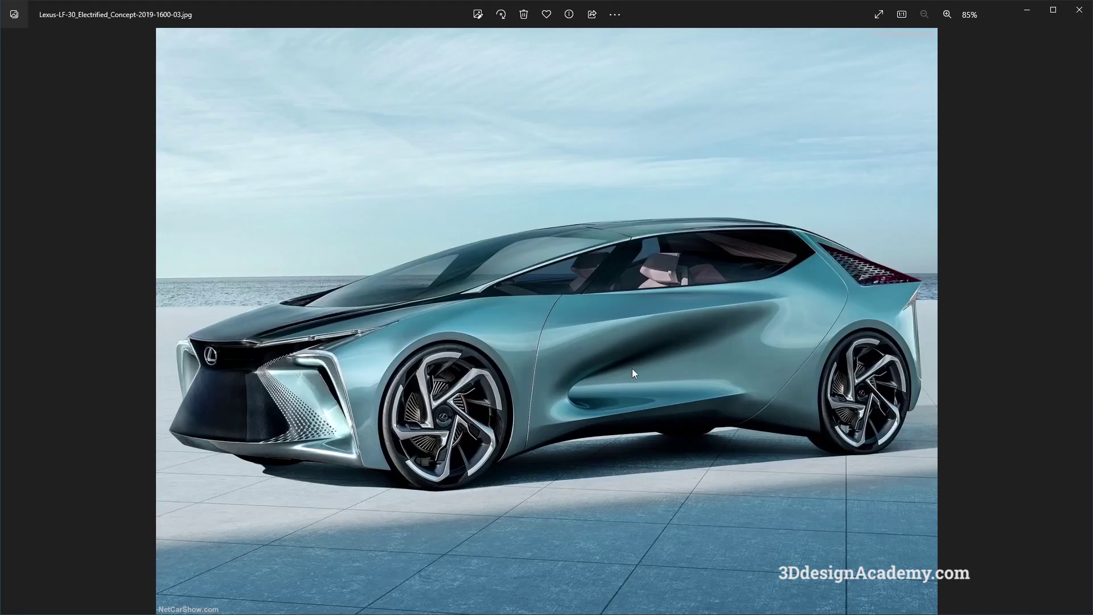
pyautogui.press('Right')
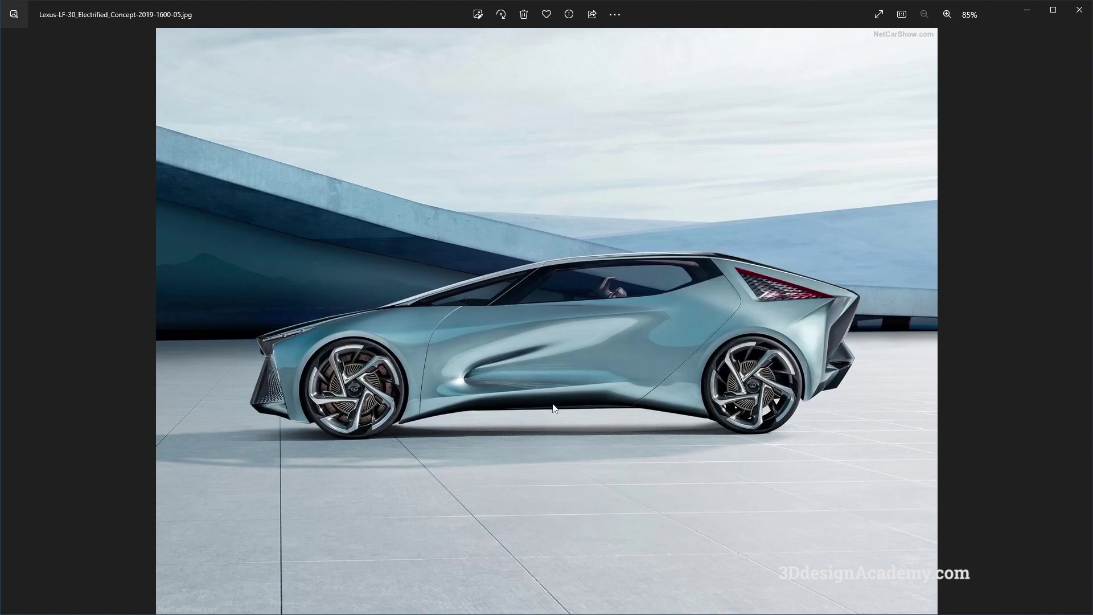
pyautogui.hotkey('alt', 'Tab')
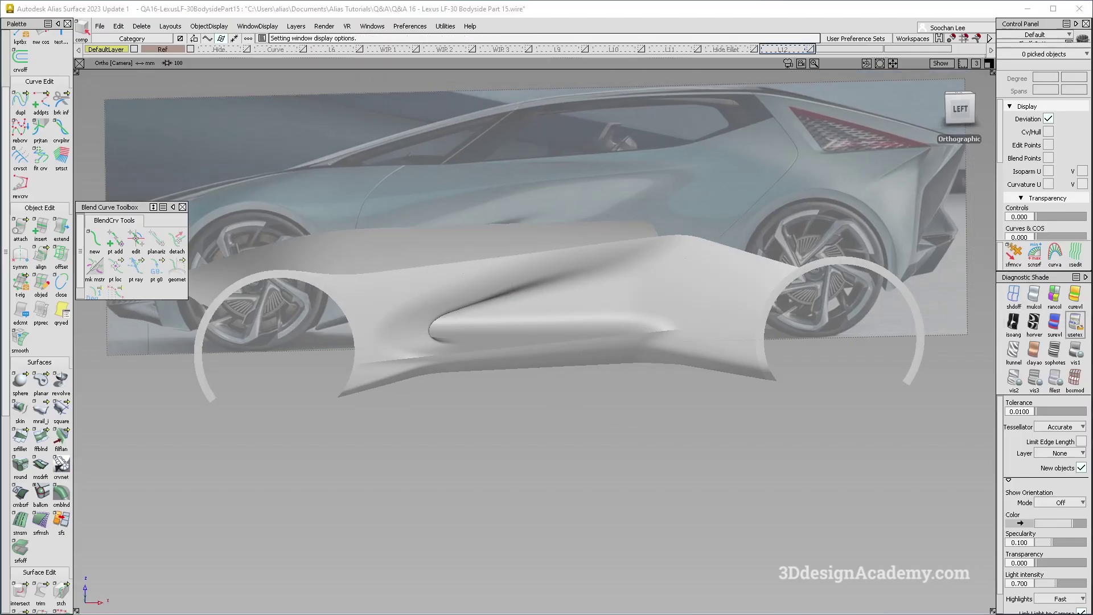
# Apply the user-texture diagnostic shading with the Showroom map and check the body side against the side reference photo
pyautogui.click(1075, 323)
pyautogui.moveTo(746, 297)
pyautogui.keyDown('alt'); pyautogui.keyDown('shift'); pyautogui.mouseDown()
pyautogui.moveTo(763, 281)
pyautogui.moveTo(751, 240)
pyautogui.moveTo(655, 274)
pyautogui.mouseUp(); pyautogui.keyUp('shift'); pyautogui.keyUp('alt')
pyautogui.scroll(-3, 754, 262)
pyautogui.hotkey('alt', 'Tab')
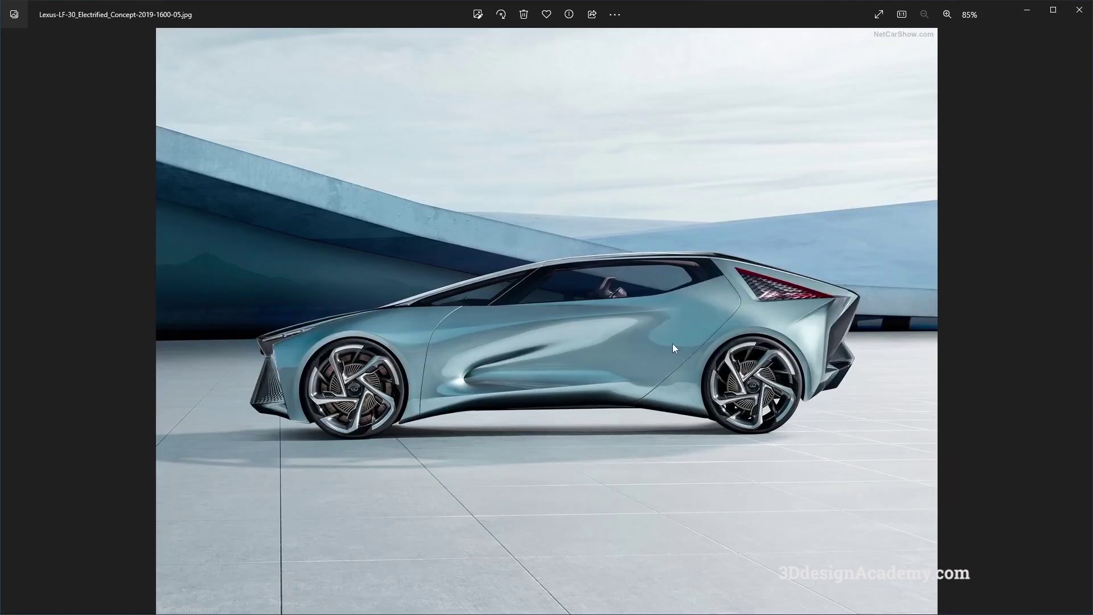
pyautogui.hotkey('alt', 'Tab')
pyautogui.keyDown('alt'); pyautogui.keyDown('shift'); pyautogui.moveTo(698, 347); pyautogui.dragTo(635, 343); pyautogui.keyUp('shift'); pyautogui.keyUp('alt')
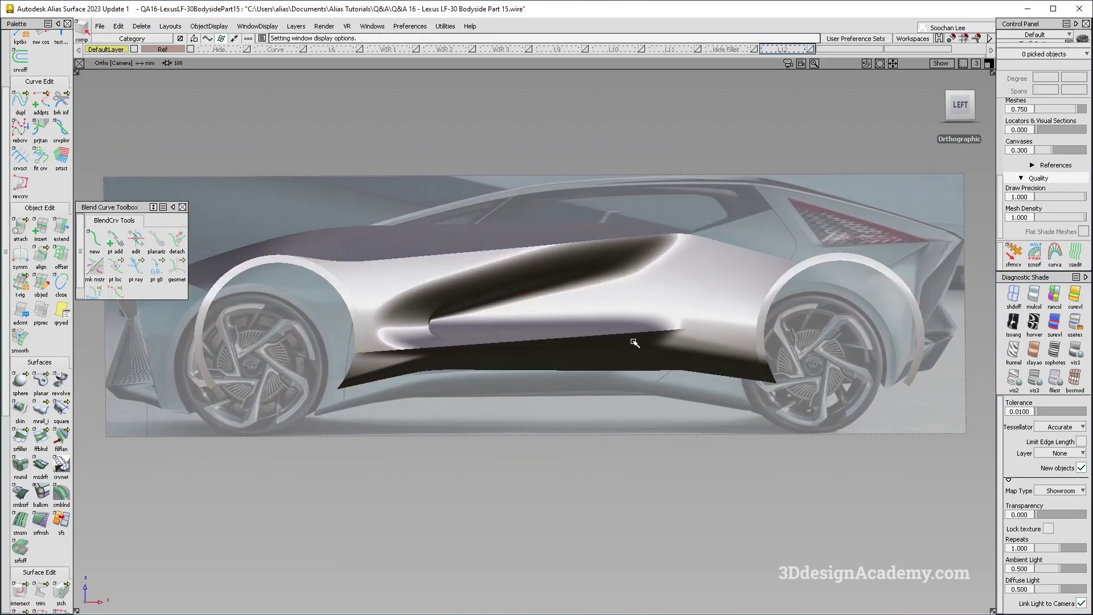
# Compare the Showroom reflections around the side recess and lower body with the highlights in the side reference photo
pyautogui.hotkey('alt', 'Tab')
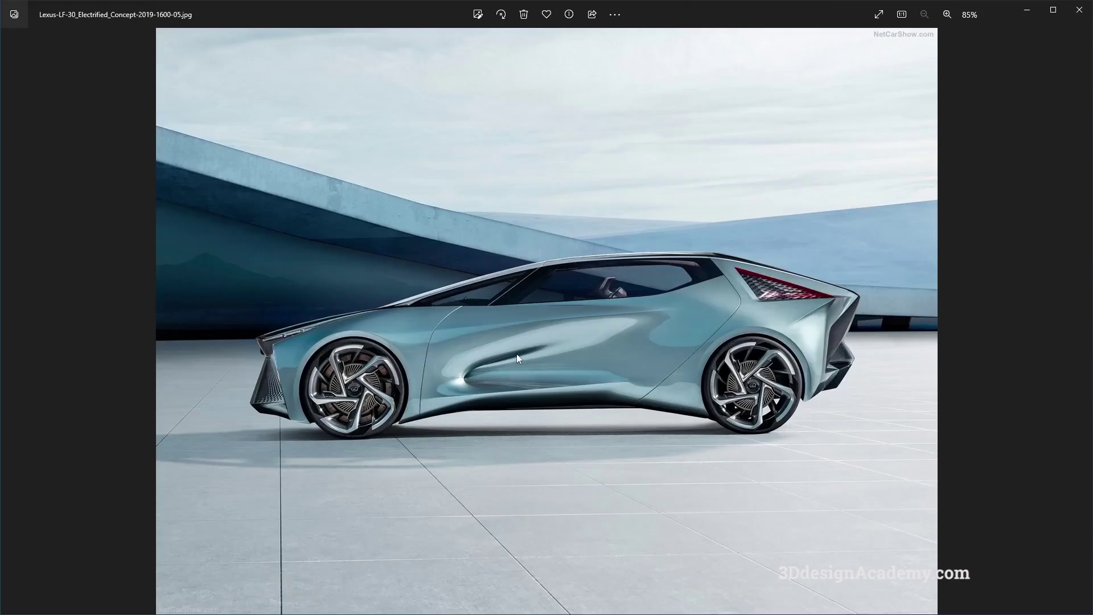
pyautogui.hotkey('alt', 'Tab')
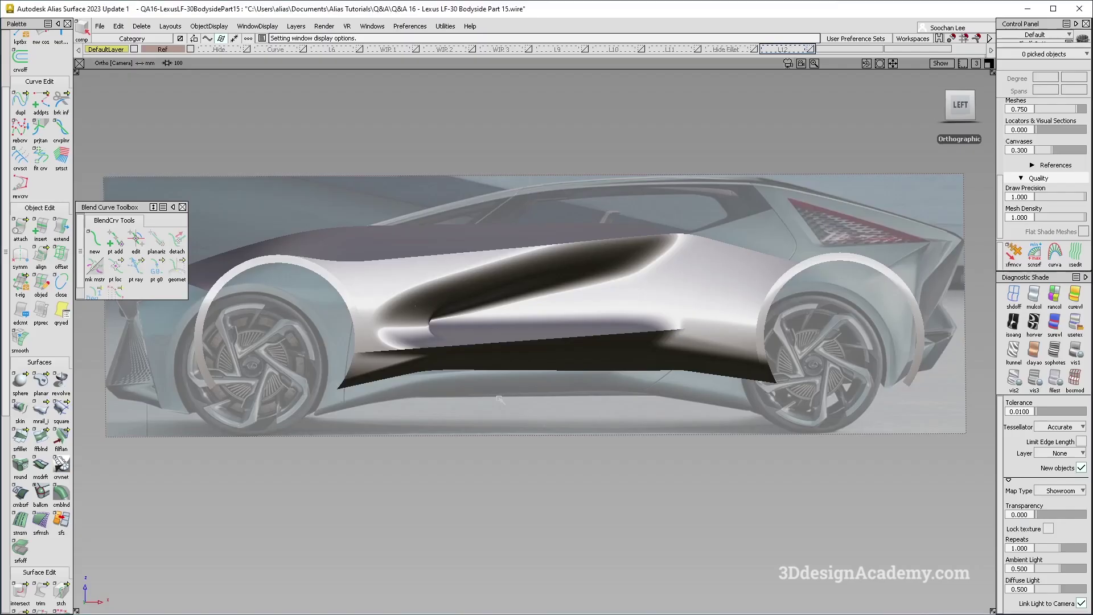
pyautogui.keyDown('alt'); pyautogui.keyDown('shift'); pyautogui.moveTo(501, 398); pyautogui.dragTo(527, 308); pyautogui.keyUp('shift'); pyautogui.keyUp('alt')
pyautogui.hotkey('alt', 'Tab')
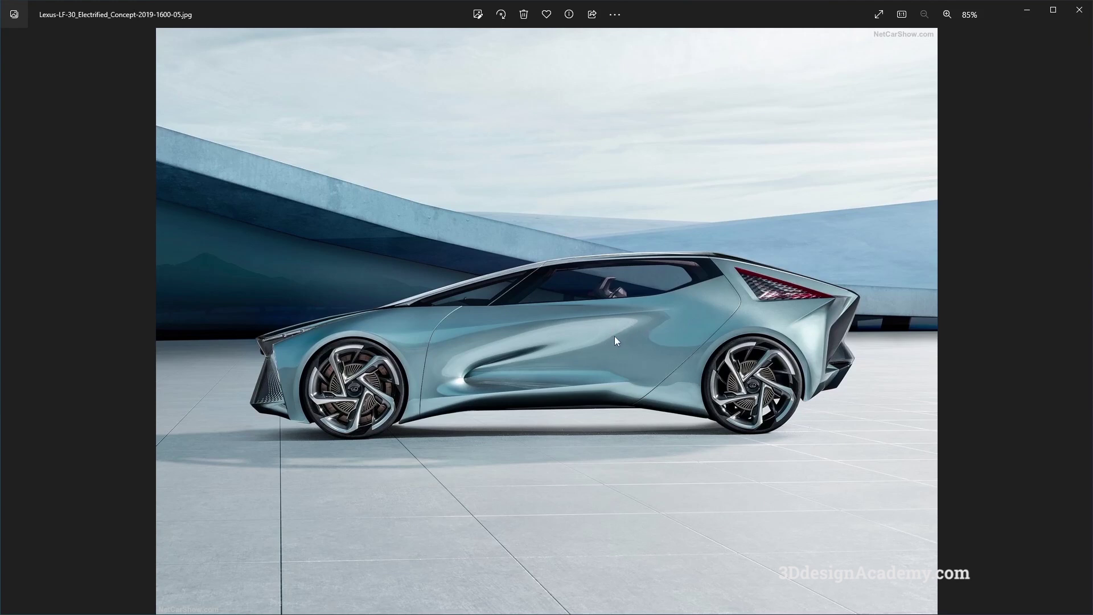
pyautogui.hotkey('alt', 'Tab')
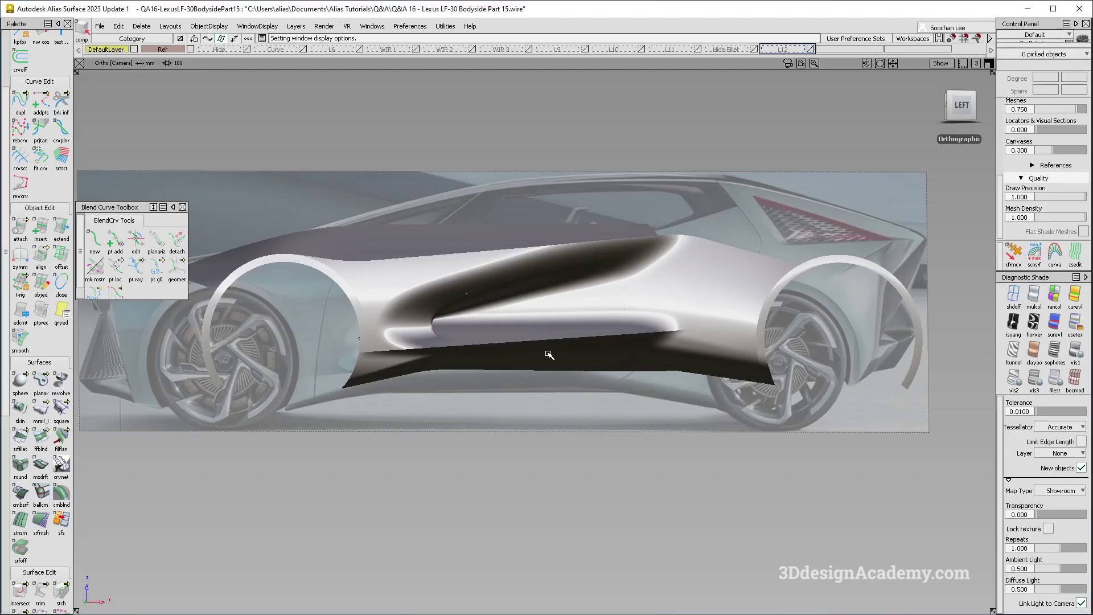
pyautogui.keyDown('alt'); pyautogui.keyDown('shift'); pyautogui.moveTo(540, 342); pyautogui.dragTo(491, 395); pyautogui.keyUp('shift'); pyautogui.keyUp('alt')
pyautogui.hotkey('alt', 'Tab')
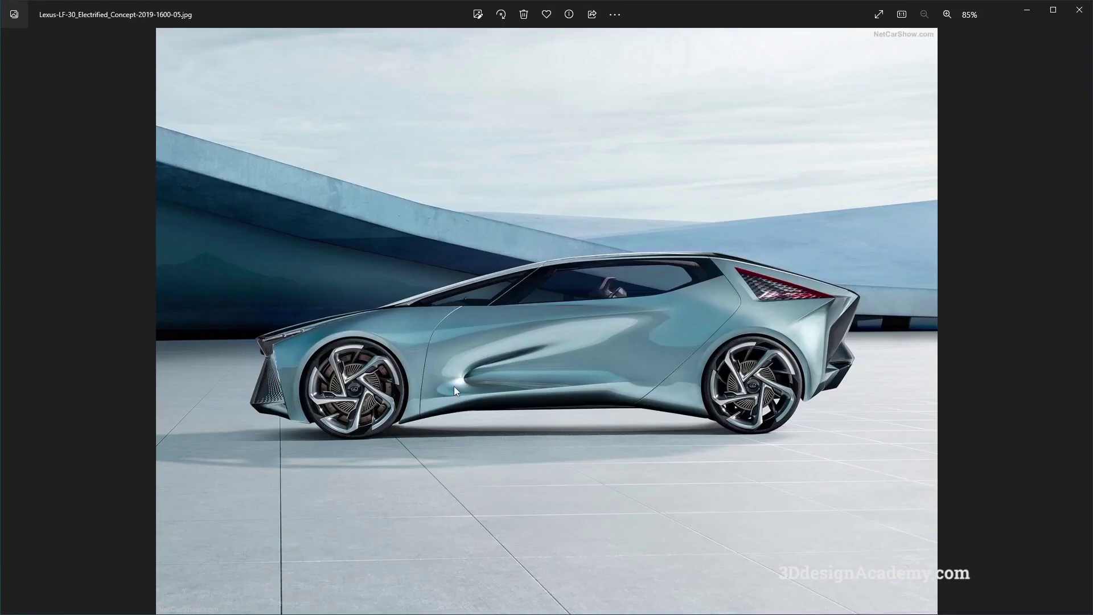
pyautogui.hotkey('alt', 'Tab')
# Examine the reflections from a rear angle and look through the front and rear three-quarter reference photos
pyautogui.keyDown('alt'); pyautogui.keyDown('shift'); pyautogui.moveTo(574, 361); pyautogui.dragTo(483, 326); pyautogui.keyUp('shift'); pyautogui.keyUp('alt')
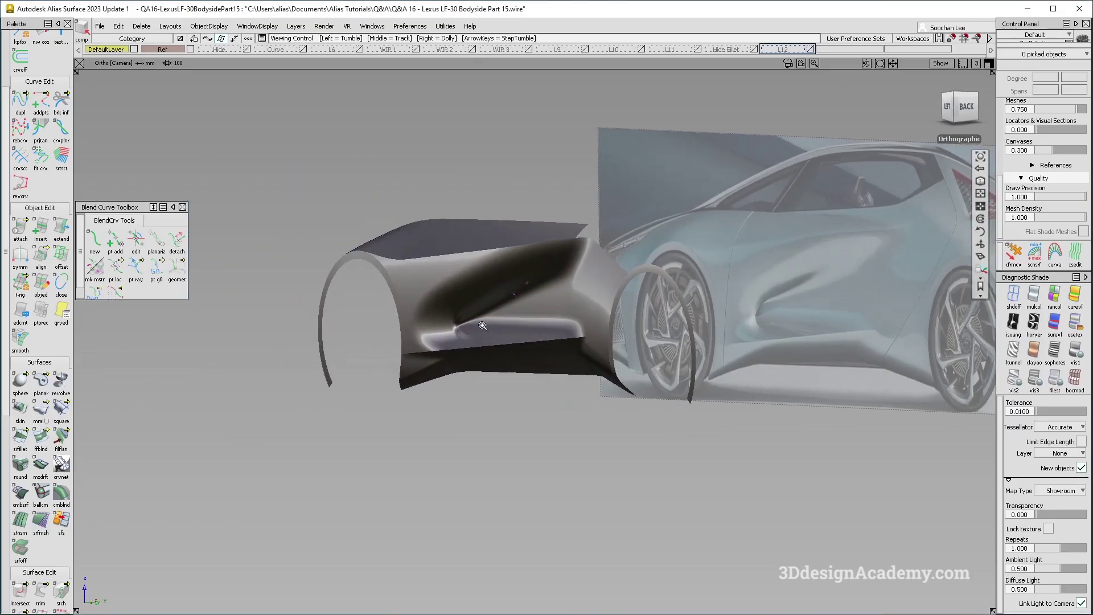
pyautogui.keyDown('alt'); pyautogui.keyDown('shift'); pyautogui.moveTo(483, 326); pyautogui.dragTo(423, 344, button='right'); pyautogui.keyUp('shift'); pyautogui.keyUp('alt')
pyautogui.keyDown('alt'); pyautogui.keyDown('shift'); pyautogui.moveTo(414, 338); pyautogui.dragTo(566, 415); pyautogui.keyUp('shift'); pyautogui.keyUp('alt')
pyautogui.hotkey('alt', 'Tab')
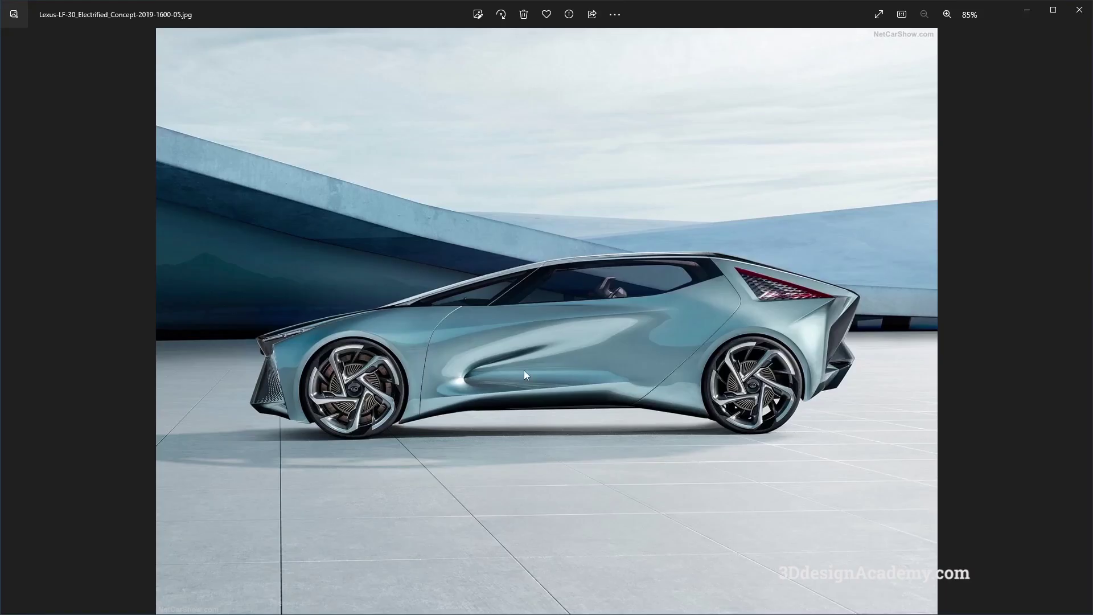
pyautogui.press('Left')
pyautogui.press('Left')
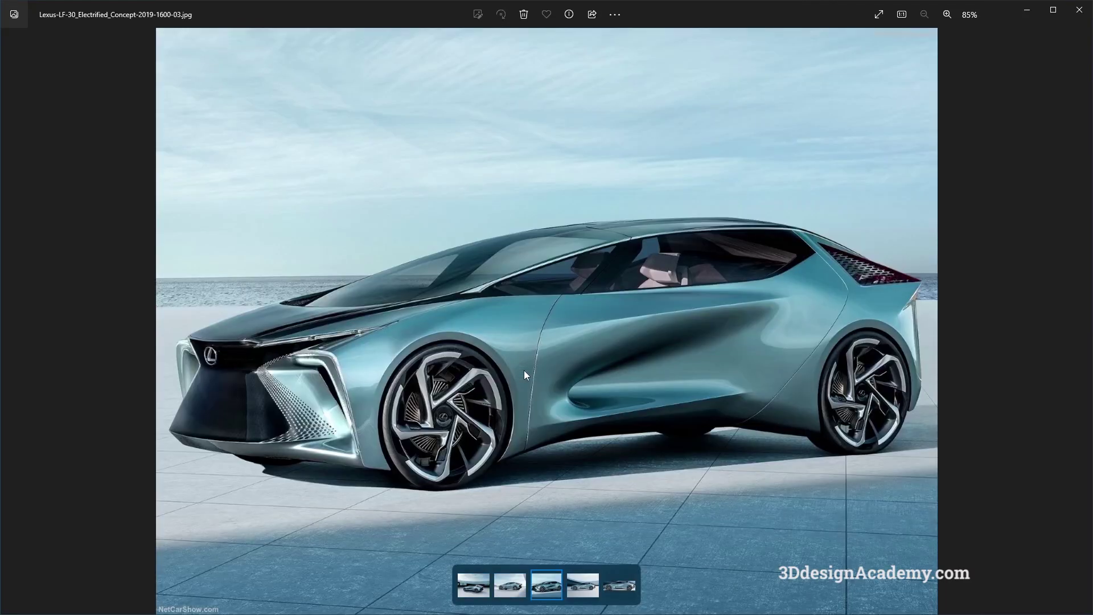
pyautogui.press('Left')
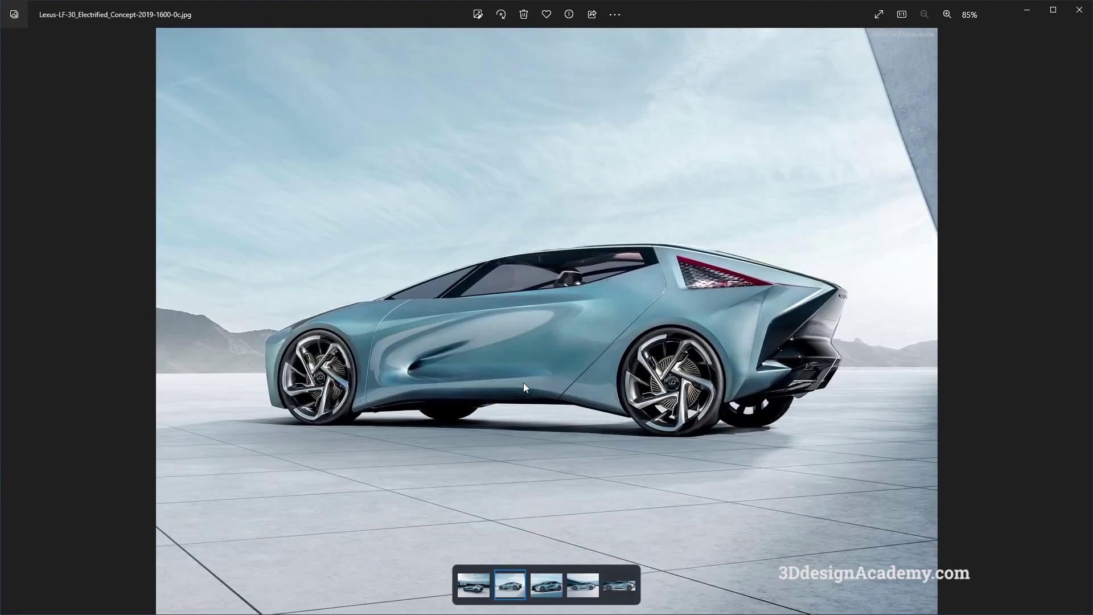
pyautogui.press('Left')
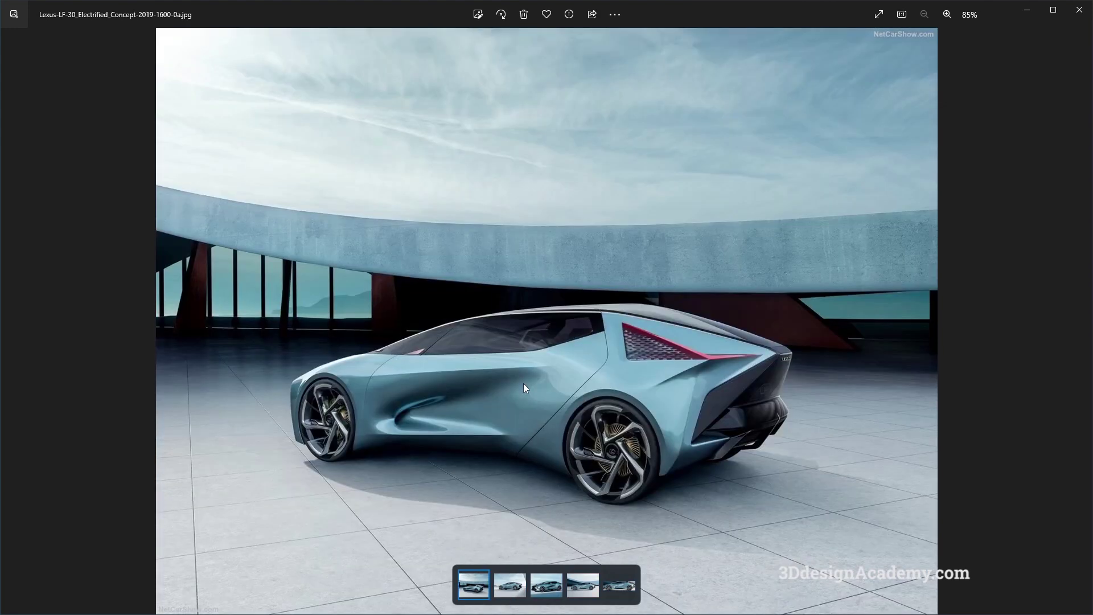
pyautogui.hotkey('alt', 'Tab')
# Inspect the Showroom reflections up close along the side recess, shoulder and lower body
pyautogui.keyDown('alt'); pyautogui.keyDown('shift'); pyautogui.moveTo(550, 357); pyautogui.dragTo(618, 319); pyautogui.keyUp('shift'); pyautogui.keyUp('alt')
pyautogui.keyDown('alt'); pyautogui.keyDown('shift'); pyautogui.moveTo(618, 319); pyautogui.dragTo(562, 322, button='right'); pyautogui.keyUp('shift'); pyautogui.keyUp('alt')
pyautogui.keyDown('alt'); pyautogui.keyDown('shift'); pyautogui.moveTo(561, 322); pyautogui.dragTo(581, 358); pyautogui.keyUp('shift'); pyautogui.keyUp('alt')
pyautogui.keyDown('alt'); pyautogui.keyDown('shift'); pyautogui.moveTo(613, 382); pyautogui.dragTo(598, 346, button='right'); pyautogui.keyUp('shift'); pyautogui.keyUp('alt')
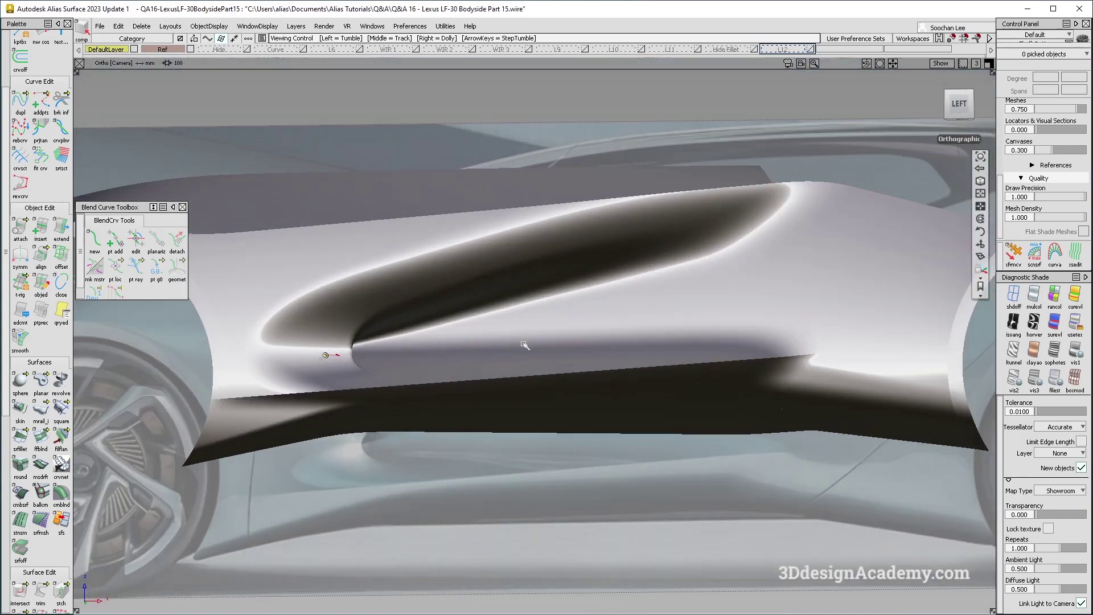
pyautogui.keyDown('alt'); pyautogui.keyDown('shift'); pyautogui.moveTo(525, 346); pyautogui.dragTo(564, 334); pyautogui.keyUp('shift'); pyautogui.keyUp('alt')
pyautogui.keyDown('alt'); pyautogui.keyDown('shift'); pyautogui.moveTo(564, 333); pyautogui.dragTo(548, 309, button='right'); pyautogui.keyUp('shift'); pyautogui.keyUp('alt')
pyautogui.keyDown('alt'); pyautogui.keyDown('shift'); pyautogui.moveTo(550, 310); pyautogui.dragTo(697, 391); pyautogui.keyUp('shift'); pyautogui.keyUp('alt')
# Show the wireframe again and switch the body side's diagnostic shading to multi-color
pyautogui.hotkey('ctrl', 'm')
pyautogui.keyDown('alt'); pyautogui.keyDown('shift'); pyautogui.moveTo(697, 390); pyautogui.dragTo(493, 291, button='right'); pyautogui.keyUp('shift'); pyautogui.keyUp('alt')
pyautogui.keyDown('alt'); pyautogui.keyDown('shift'); pyautogui.moveTo(493, 291); pyautogui.dragTo(491, 309); pyautogui.keyUp('shift'); pyautogui.keyUp('alt')
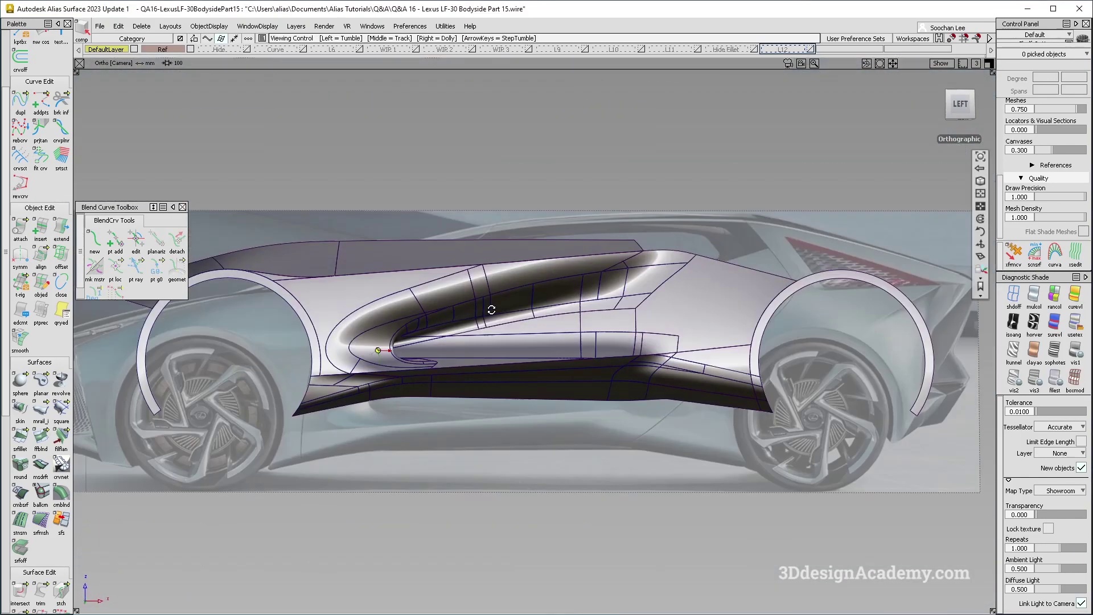
pyautogui.keyDown('alt'); pyautogui.keyDown('shift'); pyautogui.moveTo(490, 309); pyautogui.dragTo(632, 331, button='middle'); pyautogui.keyUp('shift'); pyautogui.keyUp('alt')
pyautogui.keyDown('alt'); pyautogui.keyDown('shift'); pyautogui.moveTo(632, 330); pyautogui.dragTo(688, 446); pyautogui.keyUp('shift'); pyautogui.keyUp('alt')
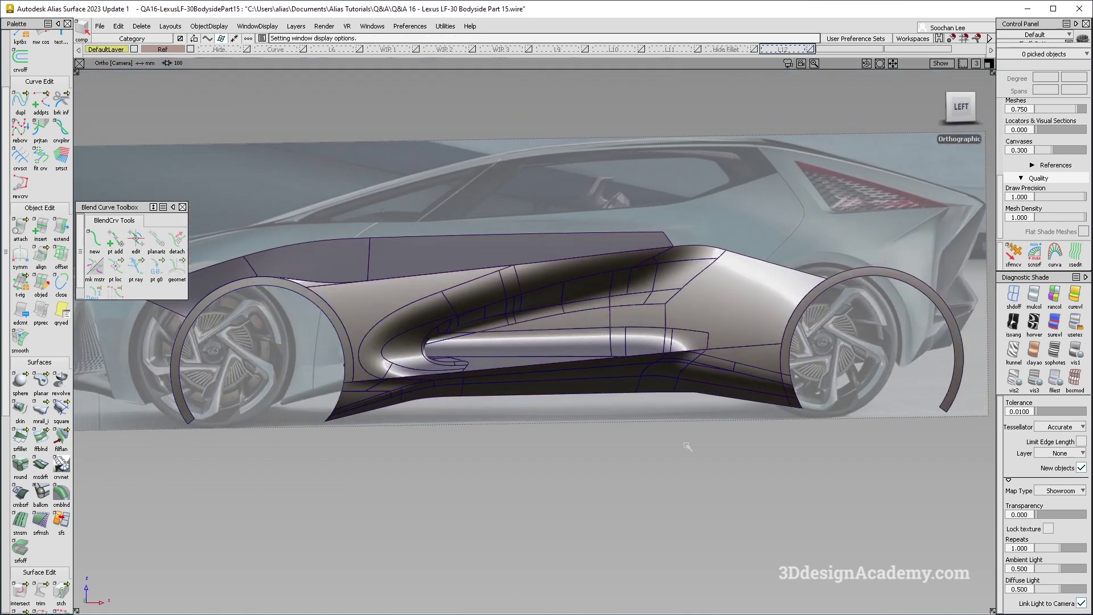
pyautogui.click(1035, 297)
pyautogui.moveTo(632, 318)
pyautogui.keyDown('alt'); pyautogui.keyDown('shift'); pyautogui.mouseDown()
pyautogui.moveTo(589, 330)
pyautogui.moveTo(618, 340)
pyautogui.moveTo(623, 332)
pyautogui.moveTo(495, 296)
pyautogui.moveTo(483, 278)
pyautogui.mouseUp(); pyautogui.keyUp('shift'); pyautogui.keyUp('alt')
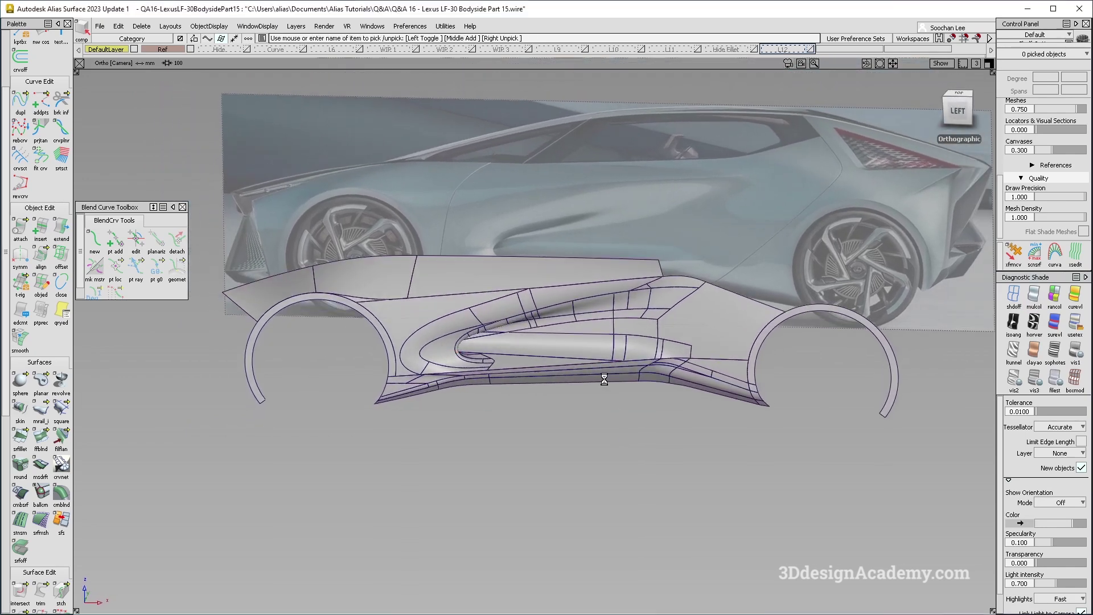
pyautogui.keyDown('alt'); pyautogui.keyDown('shift'); pyautogui.moveTo(605, 378); pyautogui.dragTo(643, 381); pyautogui.keyUp('shift'); pyautogui.keyUp('alt')
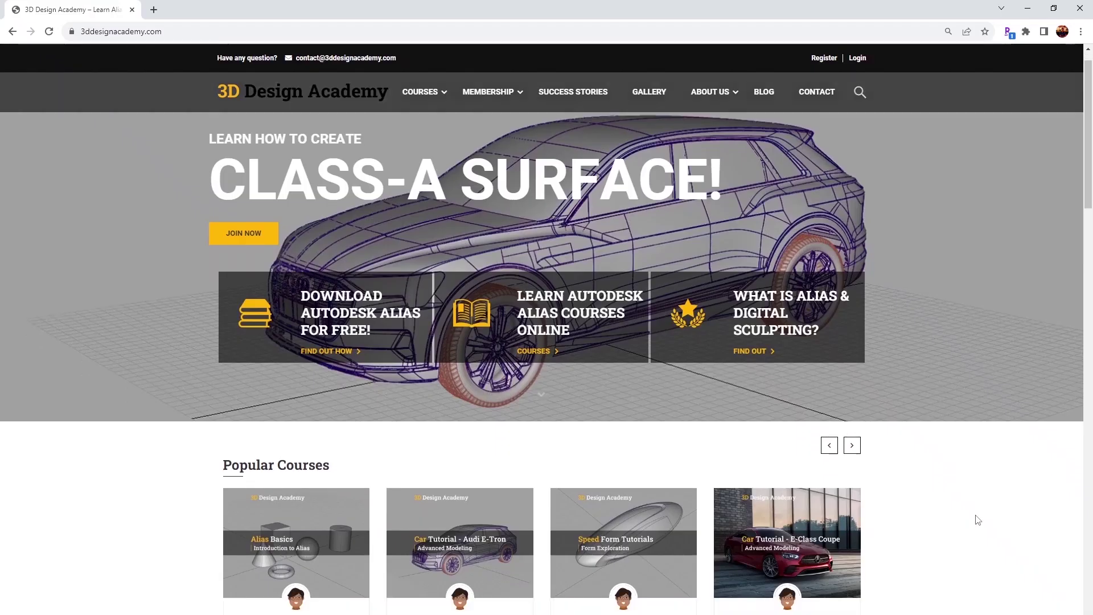
# Switch to the 3D Design Academy website and browse its courses and the Lamborghini Aventador course's curriculum
pyautogui.scroll(-5, 978, 519)
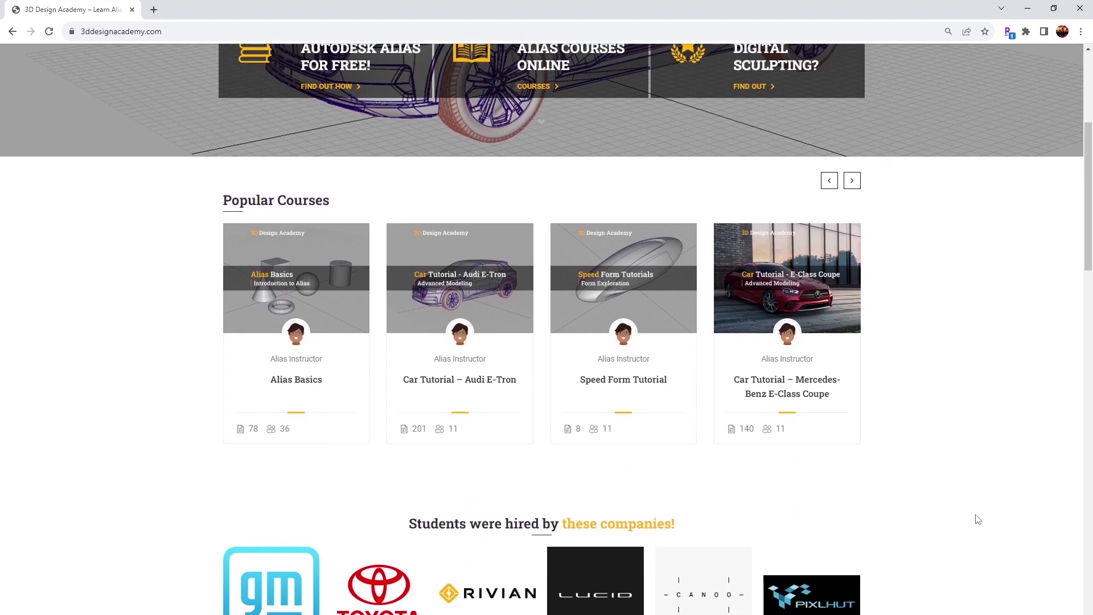
pyautogui.scroll(-3, 976, 519)
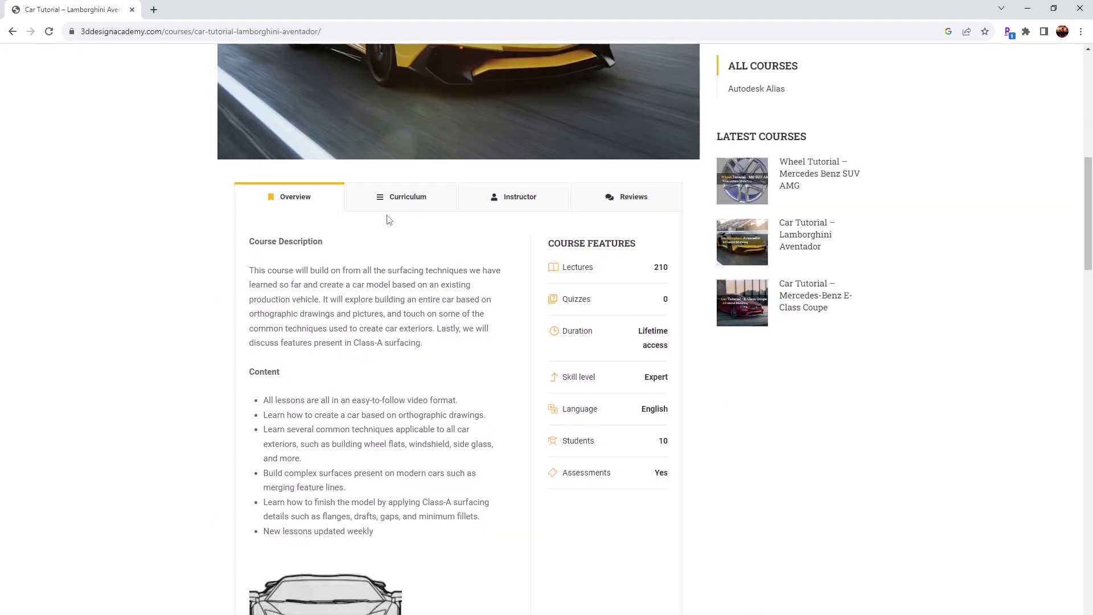
pyautogui.click(392, 206)
pyautogui.scroll(-10, 392, 274)
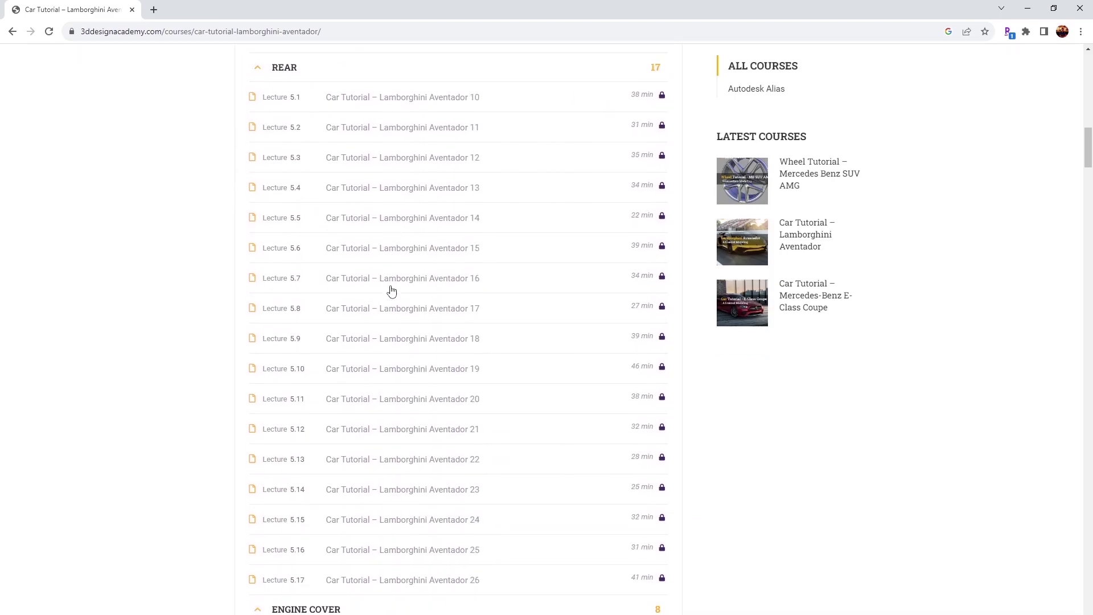
pyautogui.scroll(-1, 392, 291)
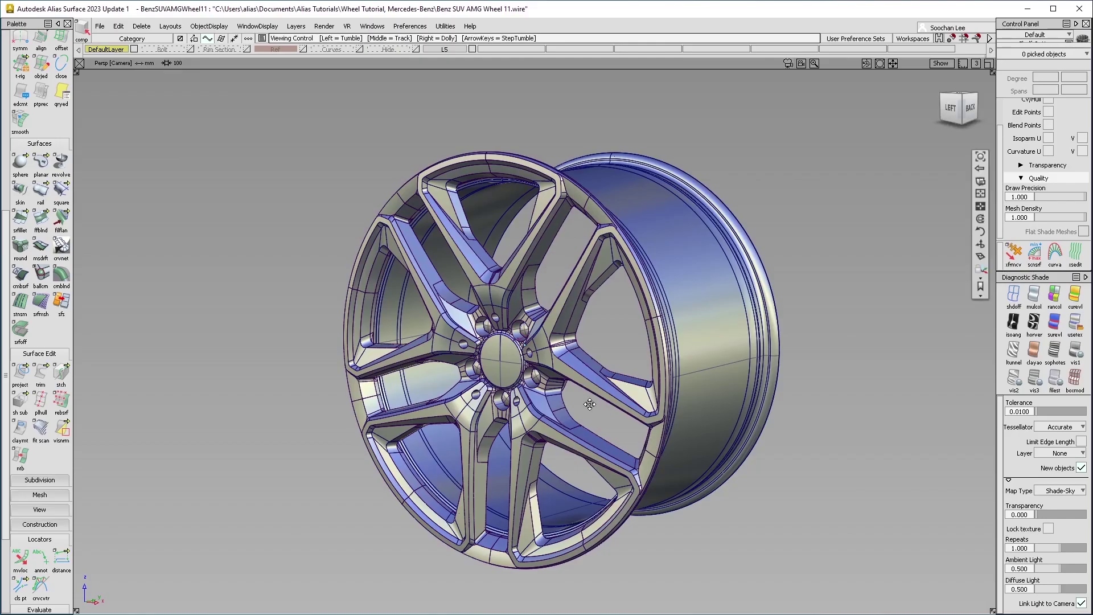
pyautogui.keyDown('alt'); pyautogui.keyDown('shift'); pyautogui.moveTo(590, 404); pyautogui.dragTo(652, 385); pyautogui.keyUp('shift'); pyautogui.keyUp('alt')
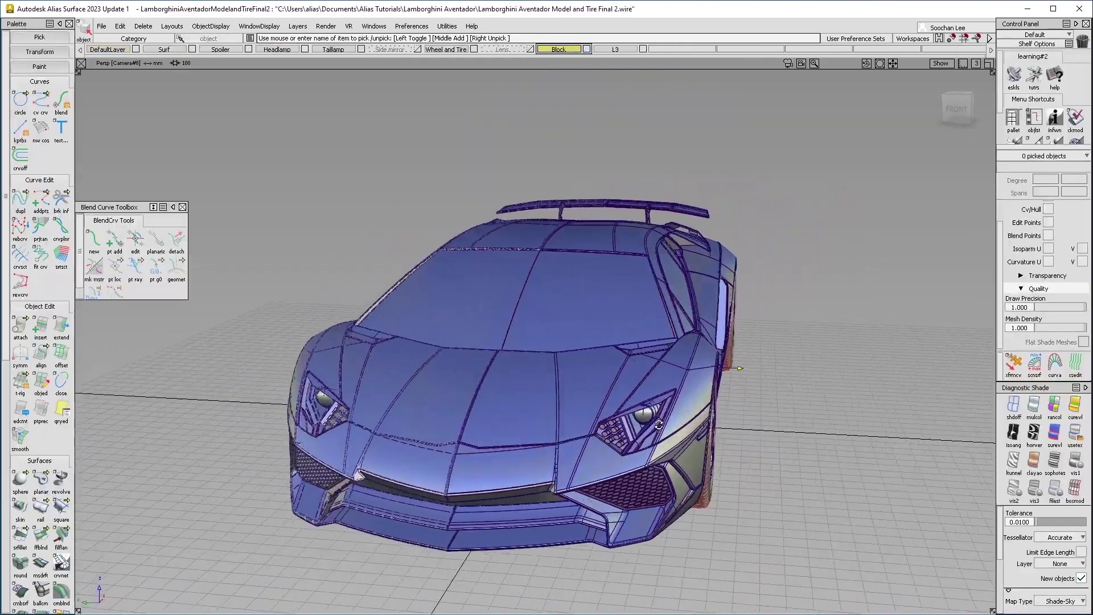